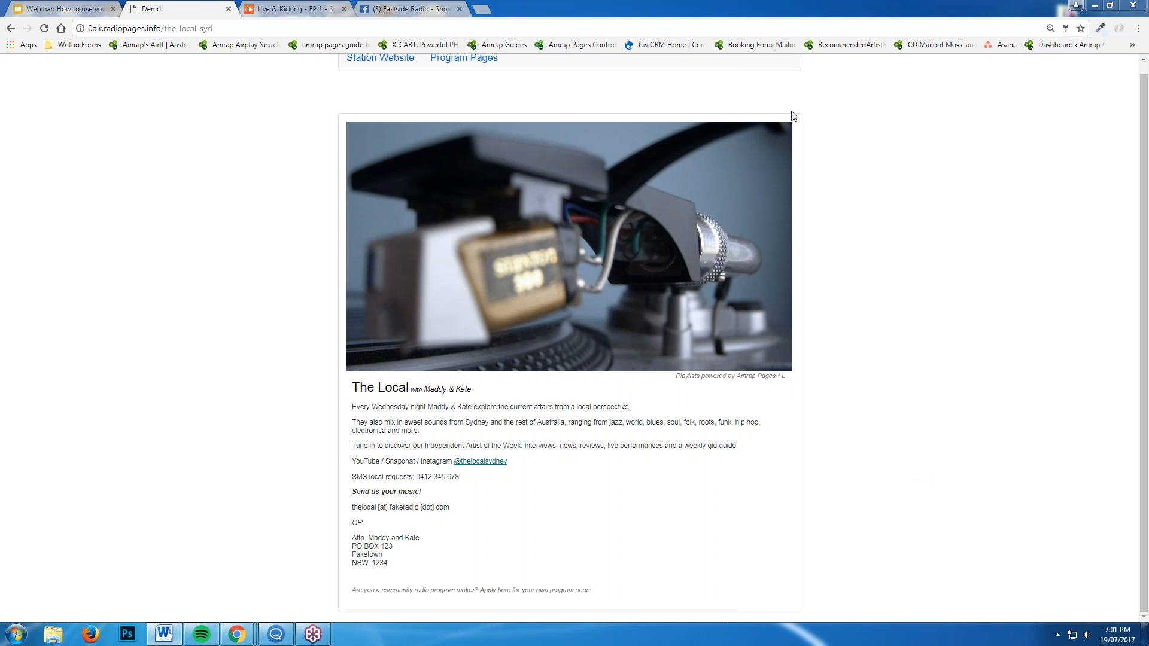
# Reveal the login bar, enter the account e-mail and password, and bring up the help guide
pyautogui.click(784, 384)
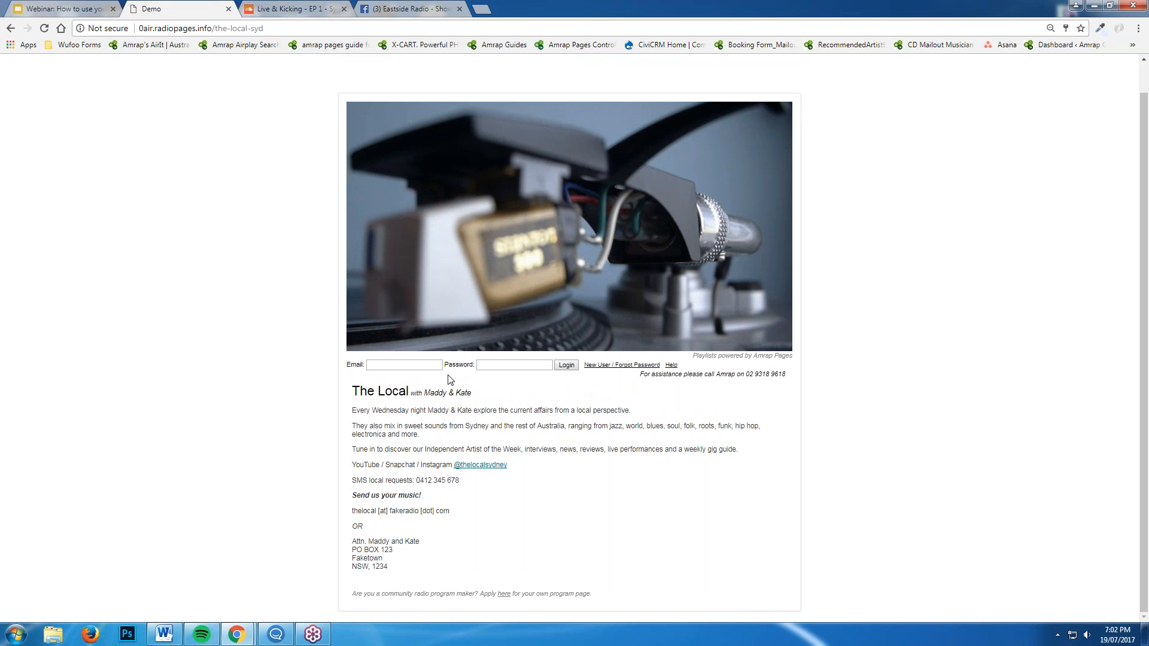
pyautogui.click(405, 364)
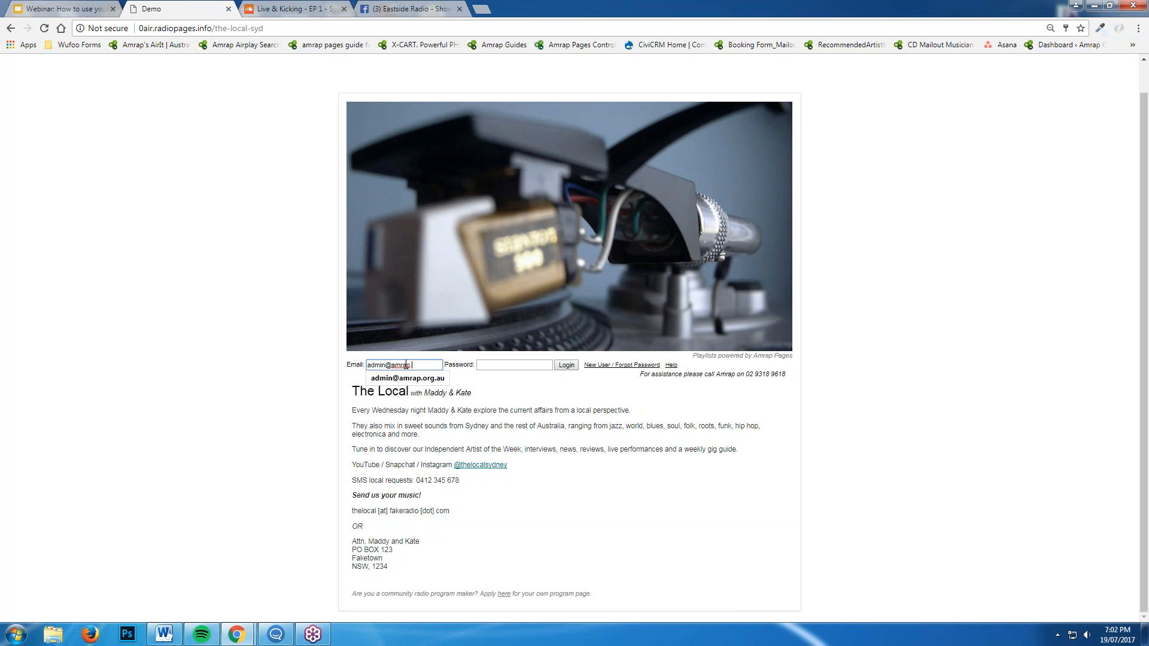
pyautogui.press('Tab')
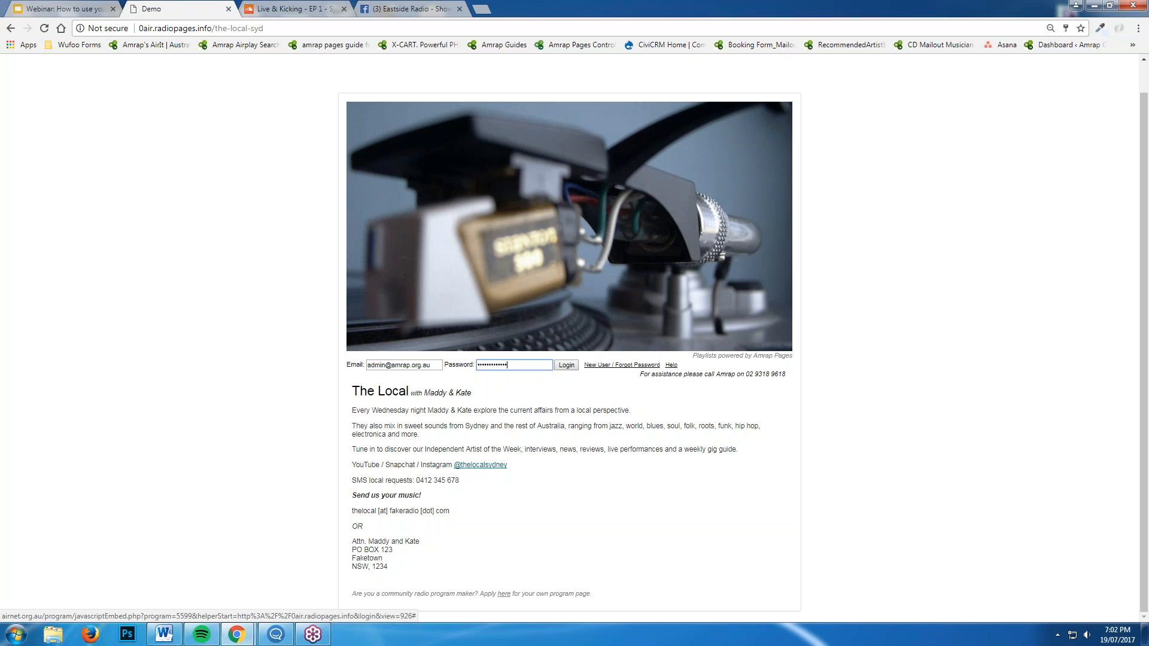
pyautogui.click(670, 366)
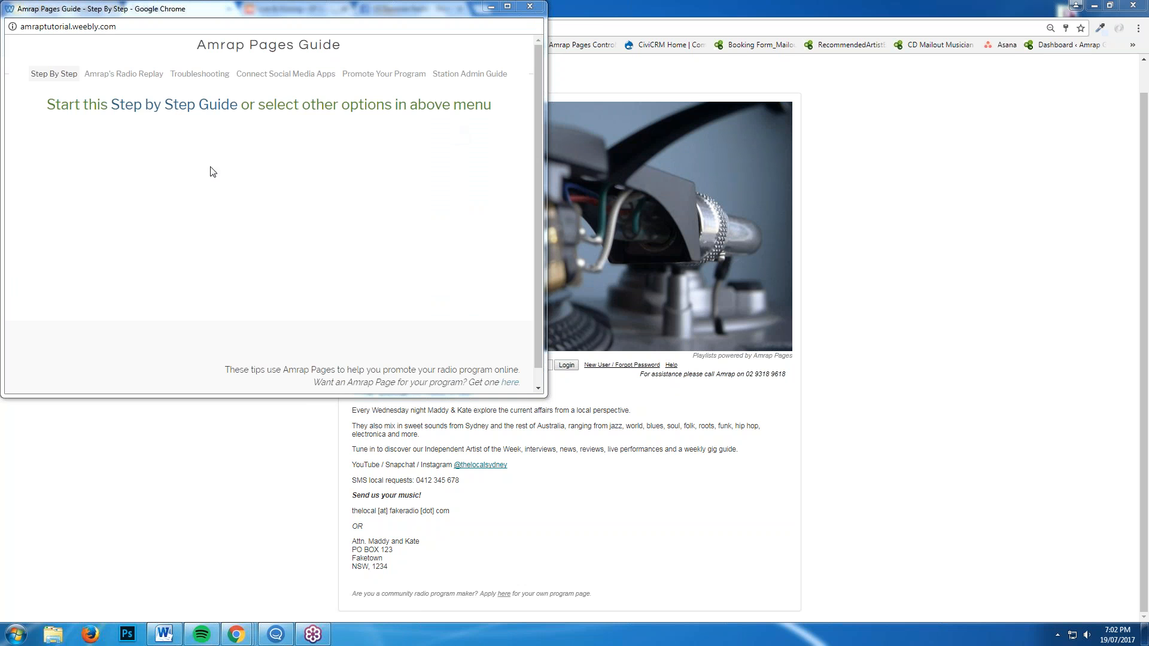
# Look over the Step By Step and Connect Social Media Apps guide topics, then close the guide
pyautogui.moveTo(37, 73)
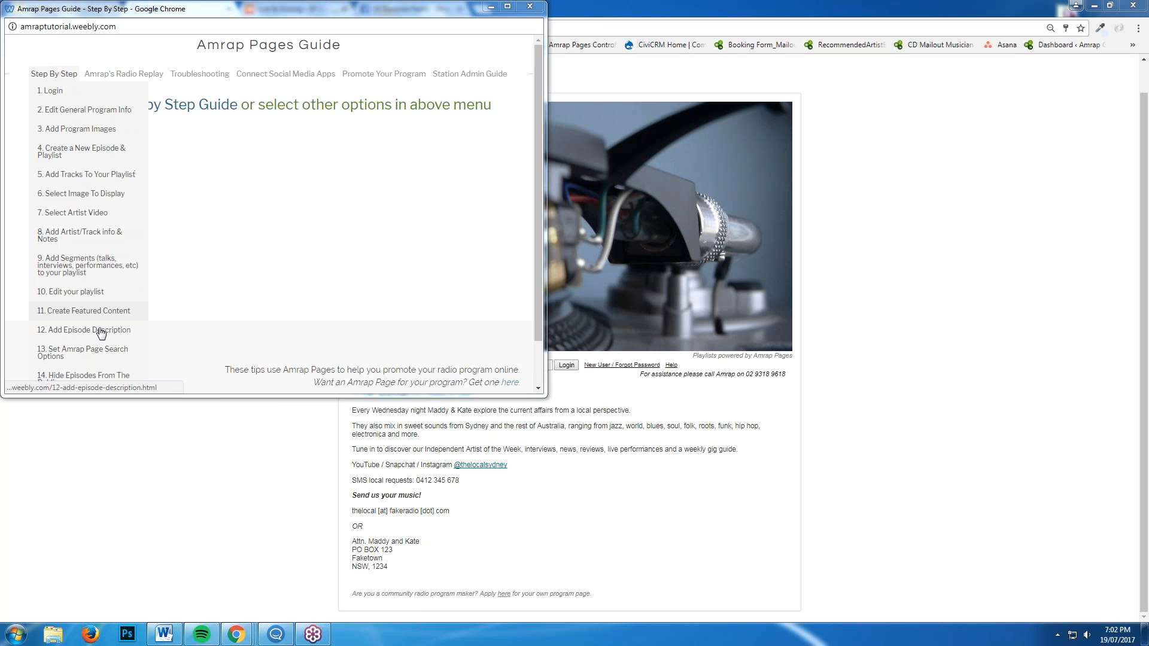
pyautogui.moveTo(285, 73)
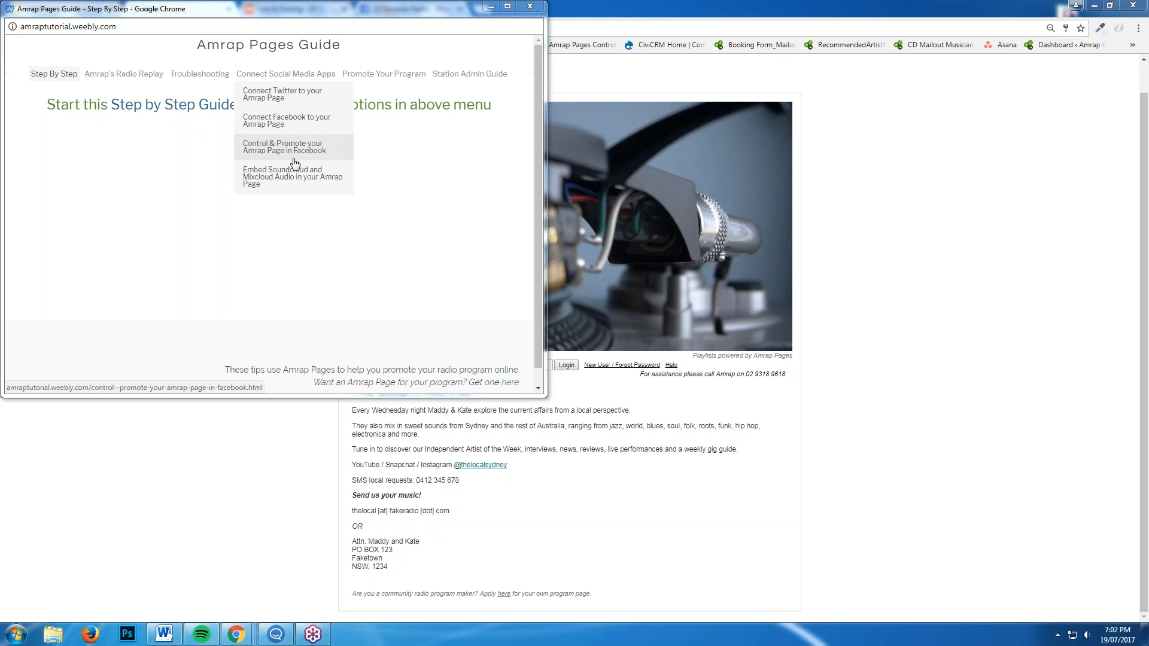
pyautogui.moveTo(411, 84)
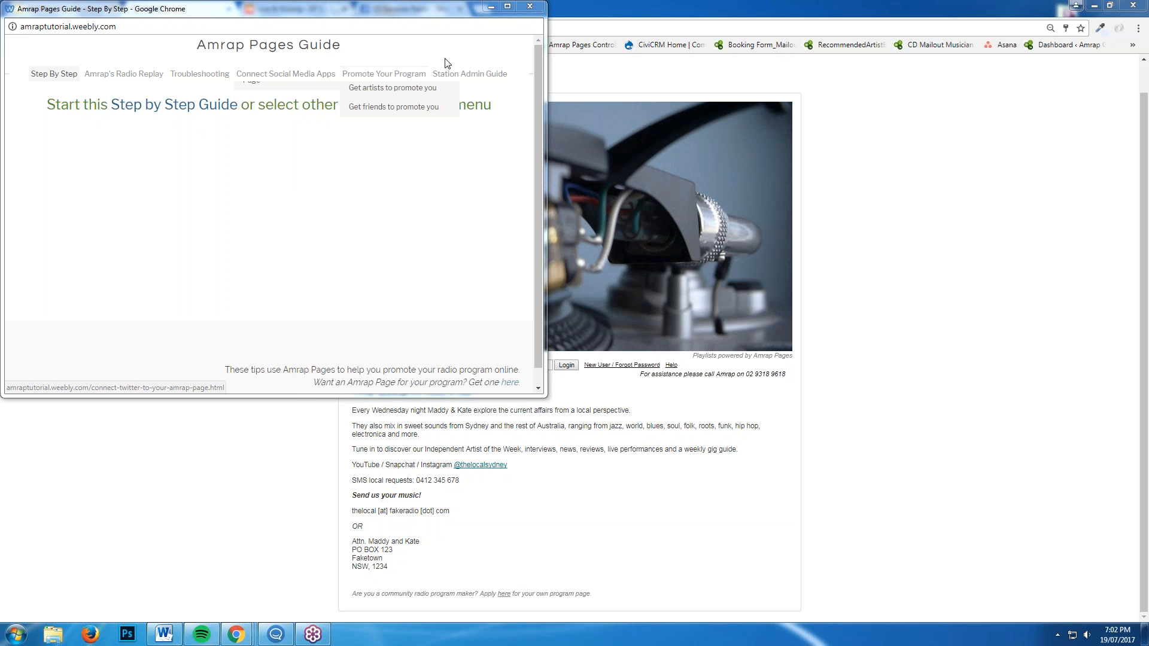
pyautogui.click(530, 7)
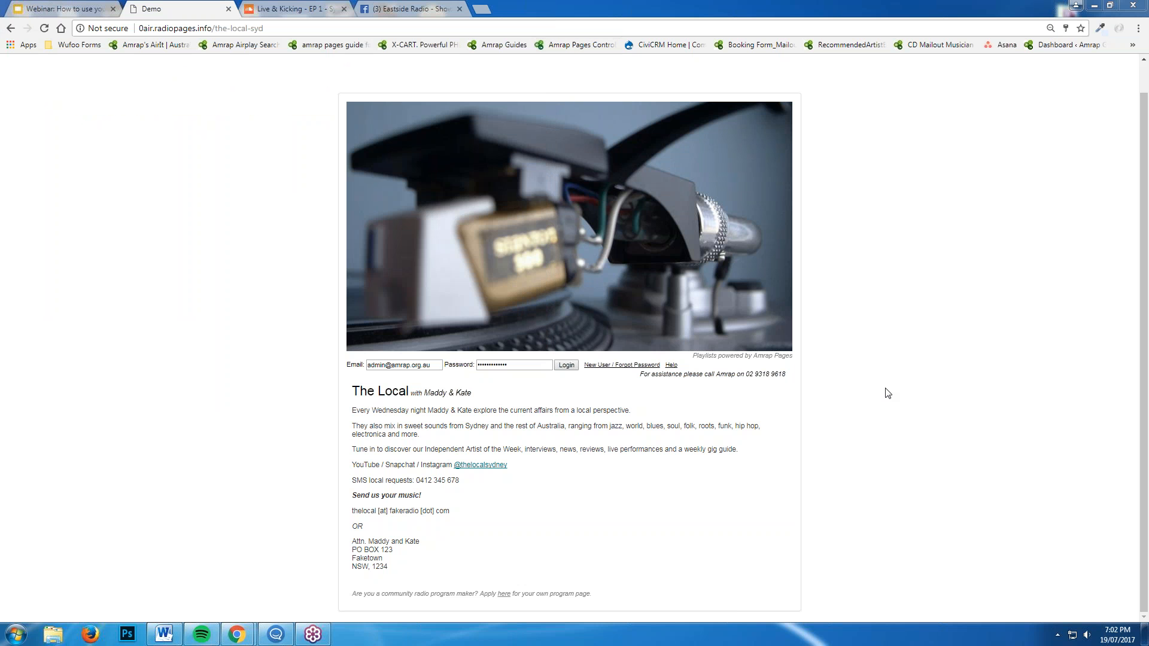
# Log in to edit The Local's page, then switch to the Eastside Radio Facebook page
pyautogui.click(568, 366)
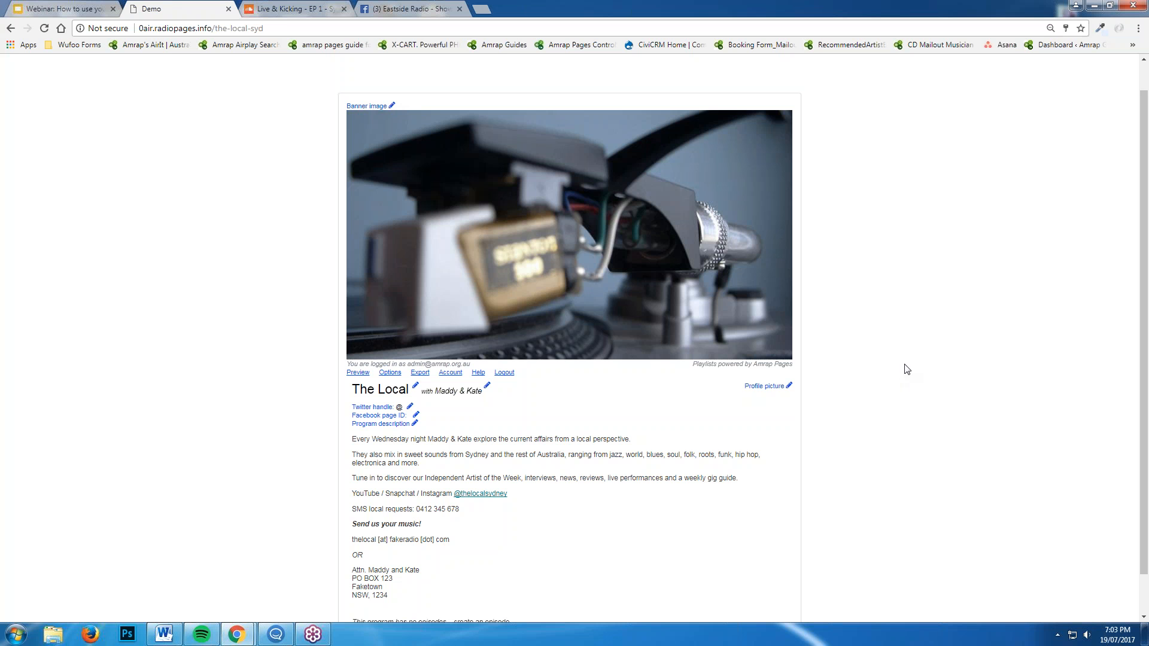
pyautogui.scroll(-1, 606, 448)
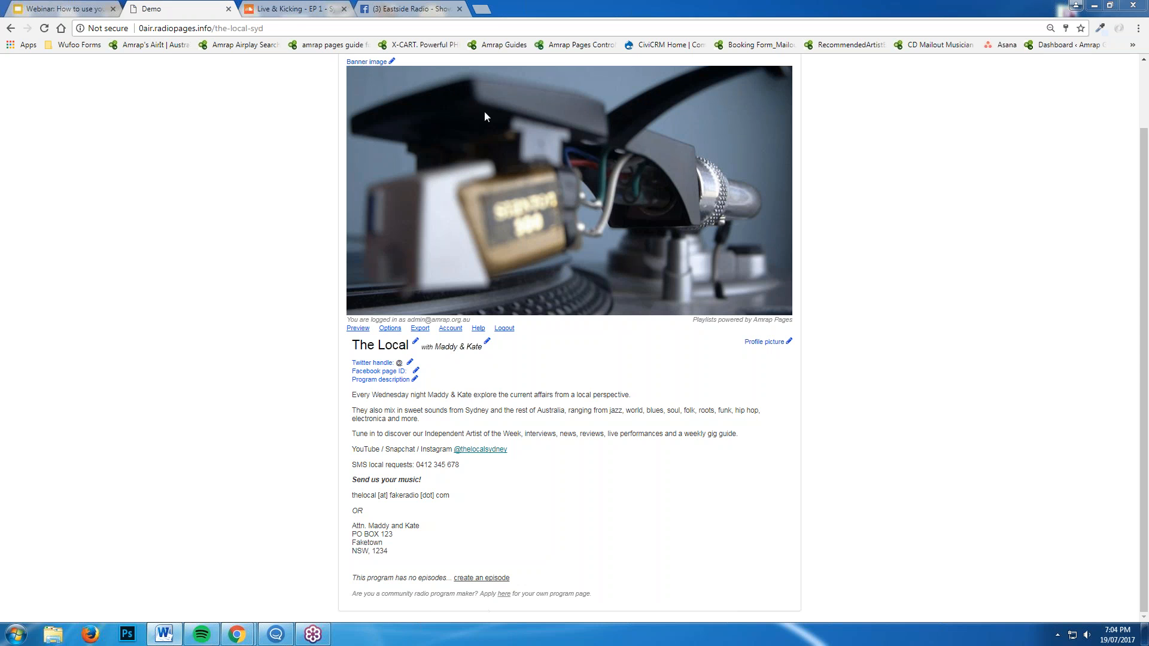
pyautogui.click(423, 7)
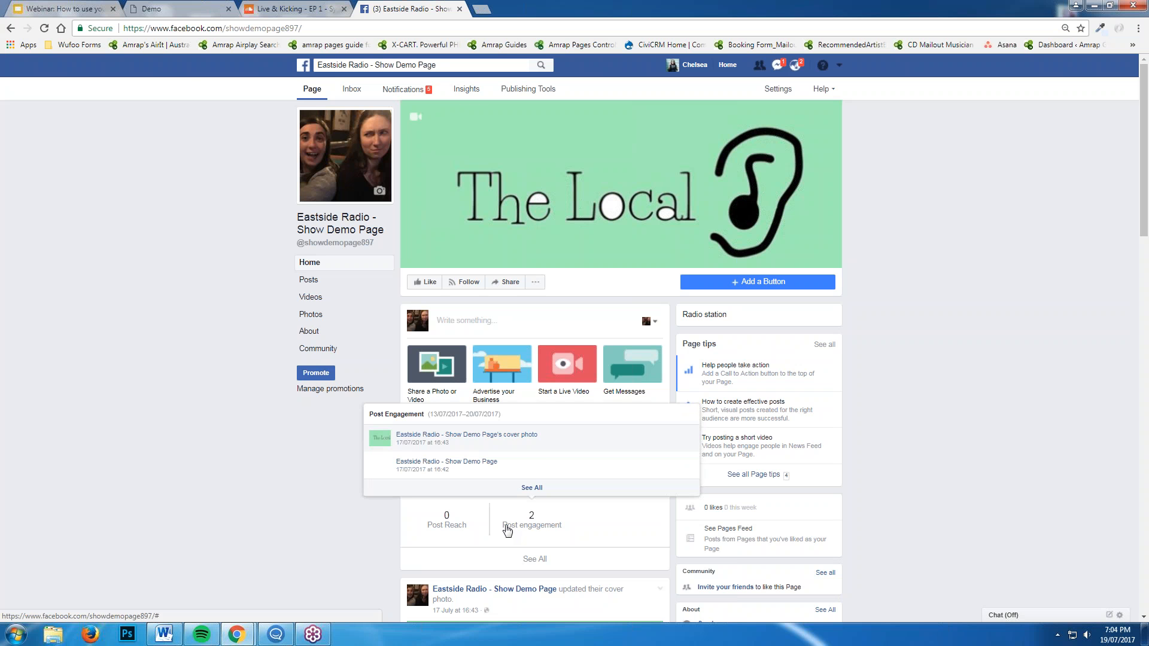
# Copy the Eastside Radio show demo page's web address and return to The Local's program page
pyautogui.click(226, 28)
pyautogui.rightClick(226, 28)
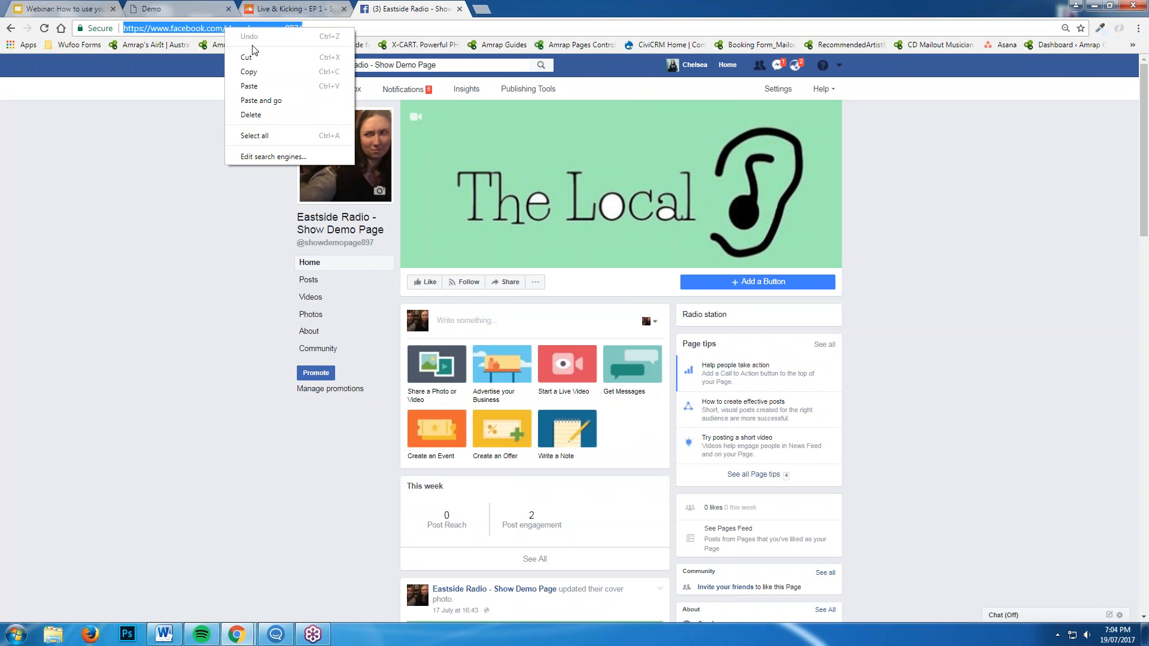
pyautogui.click(275, 79)
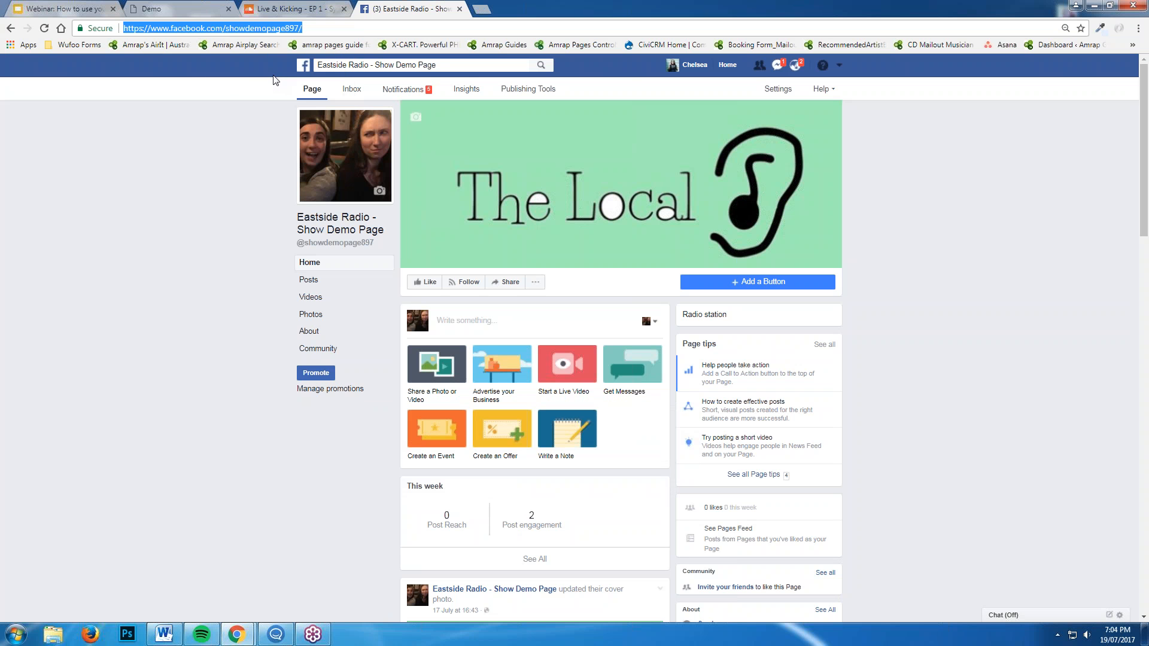
pyautogui.click(80, 9)
pyautogui.click(179, 8)
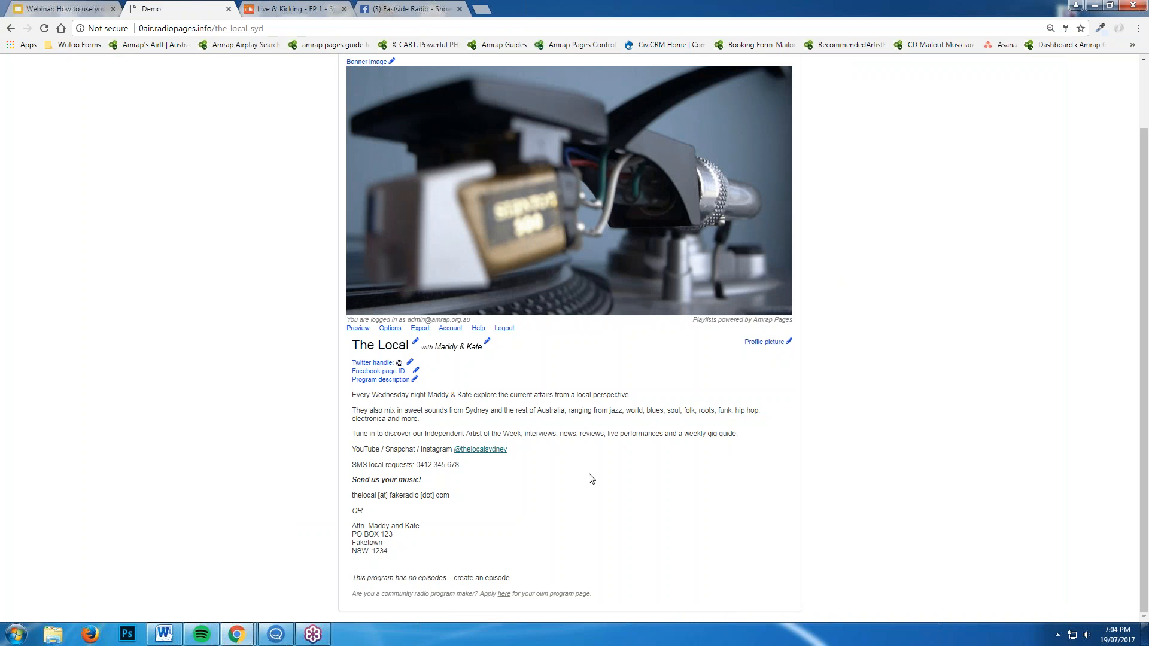
# Paste the Facebook address in as the page ID showdemopage897, and start editing the program description
pyautogui.click(417, 372)
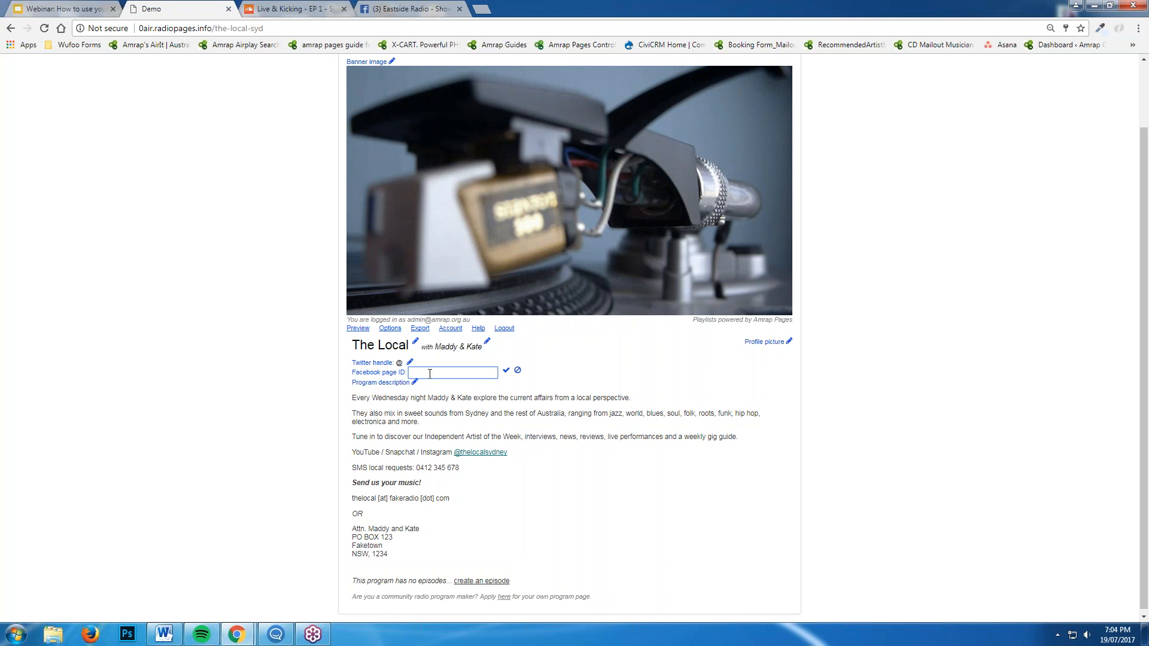
pyautogui.rightClick(450, 372)
pyautogui.click(478, 444)
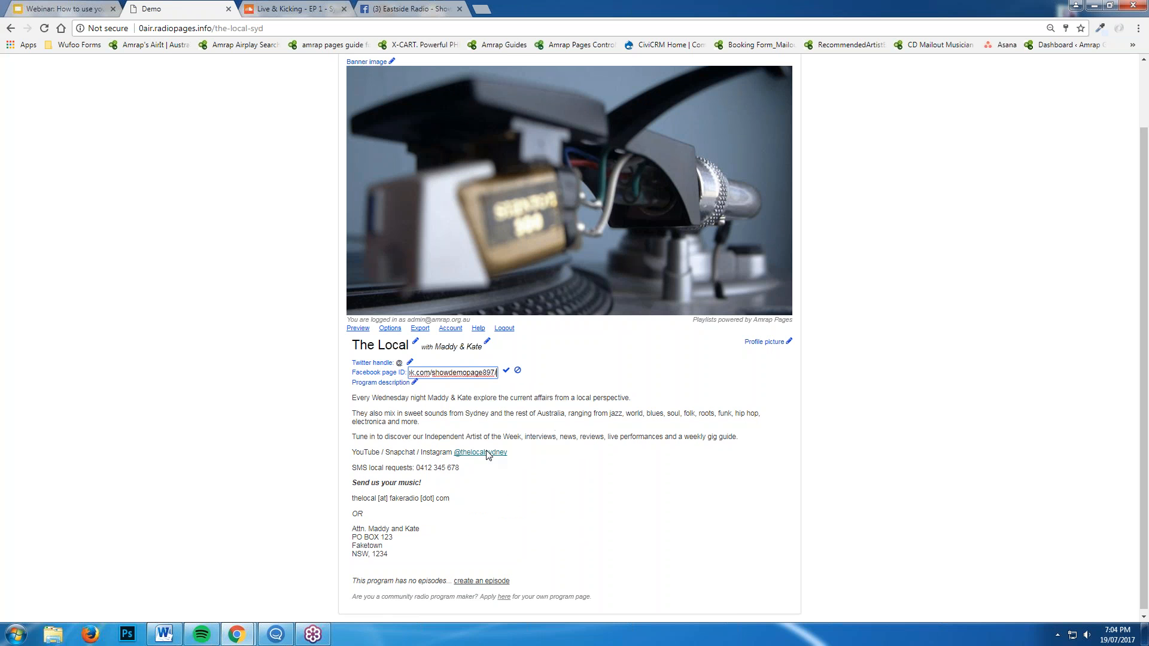
pyautogui.click(506, 373)
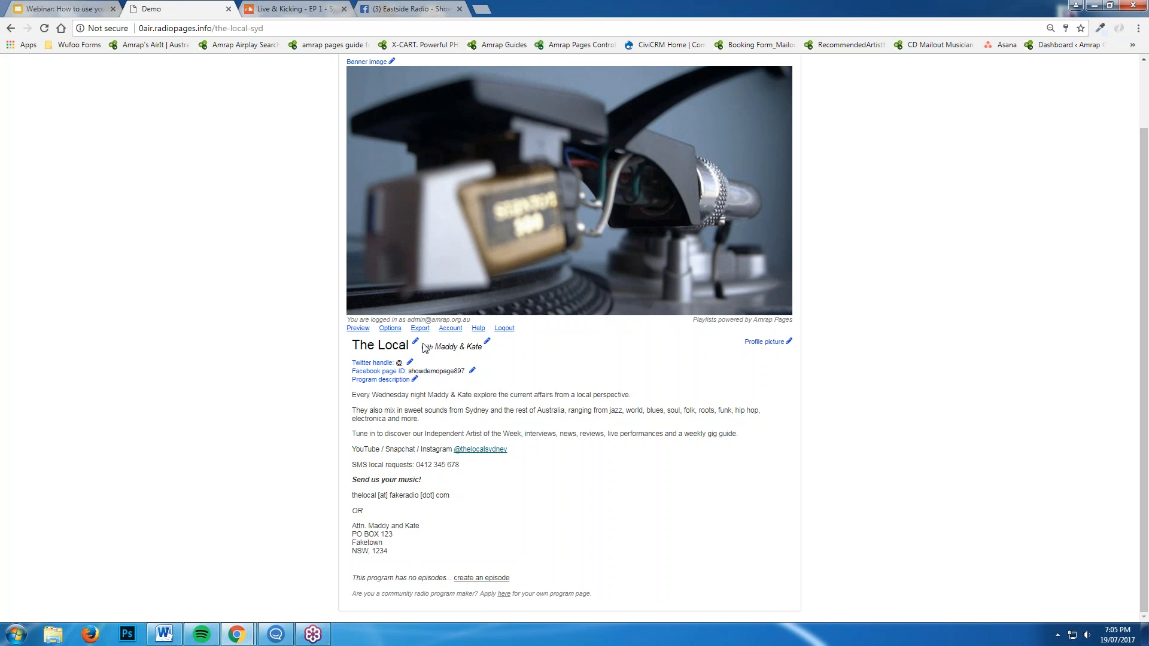
pyautogui.click(415, 380)
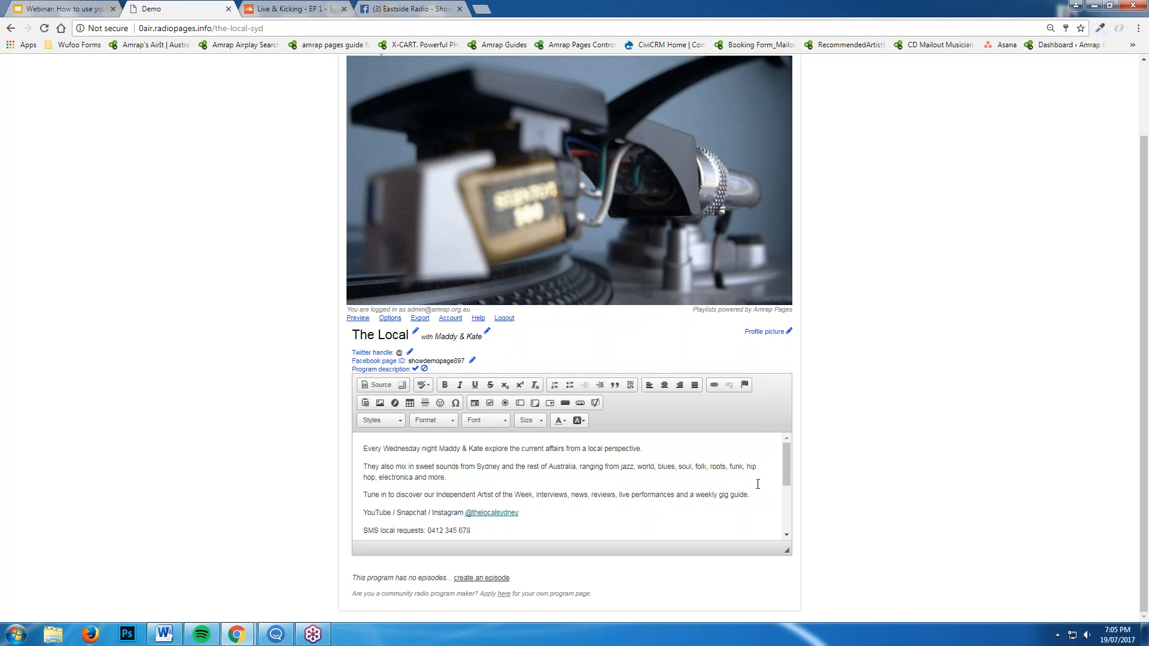
pyautogui.scroll(-3, 727, 495)
pyautogui.scroll(-2, 728, 502)
pyautogui.scroll(5, 644, 522)
pyautogui.scroll(-5, 516, 513)
pyautogui.scroll(3, 483, 508)
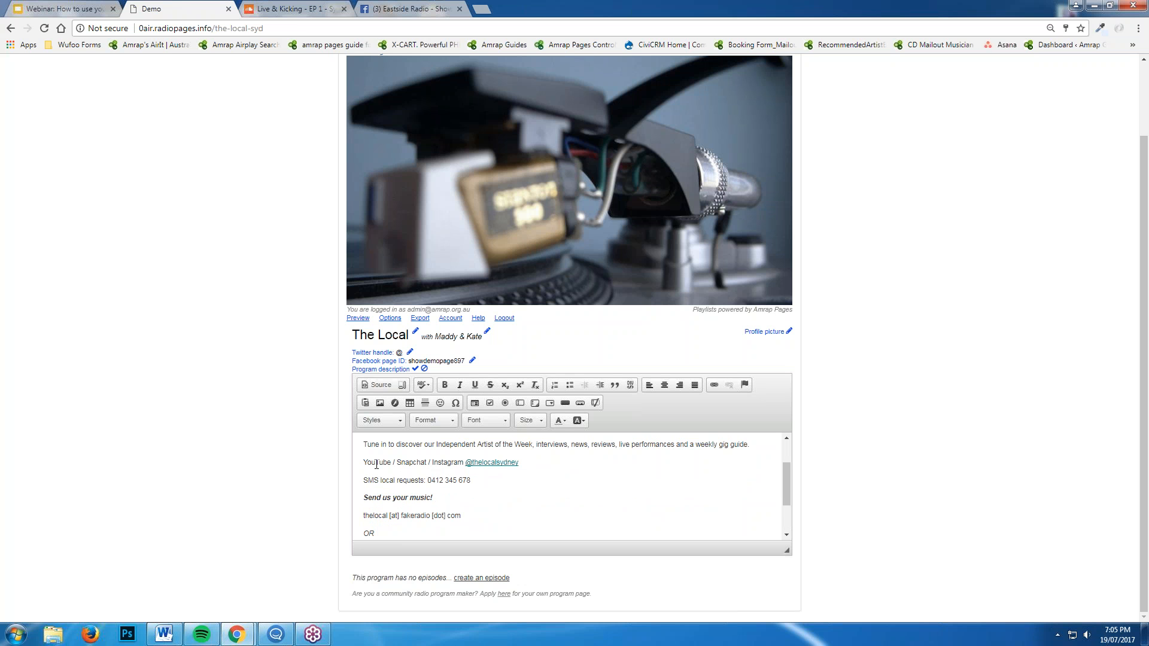
pyautogui.moveTo(518, 463); pyautogui.dragTo(465, 463)
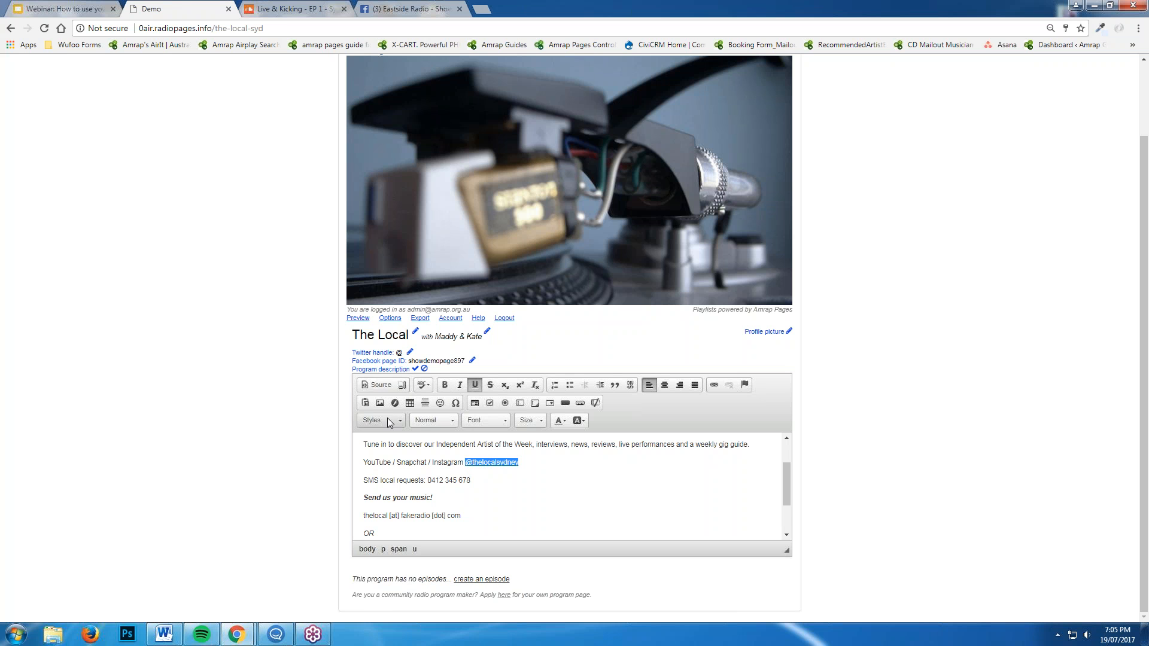
pyautogui.click(713, 386)
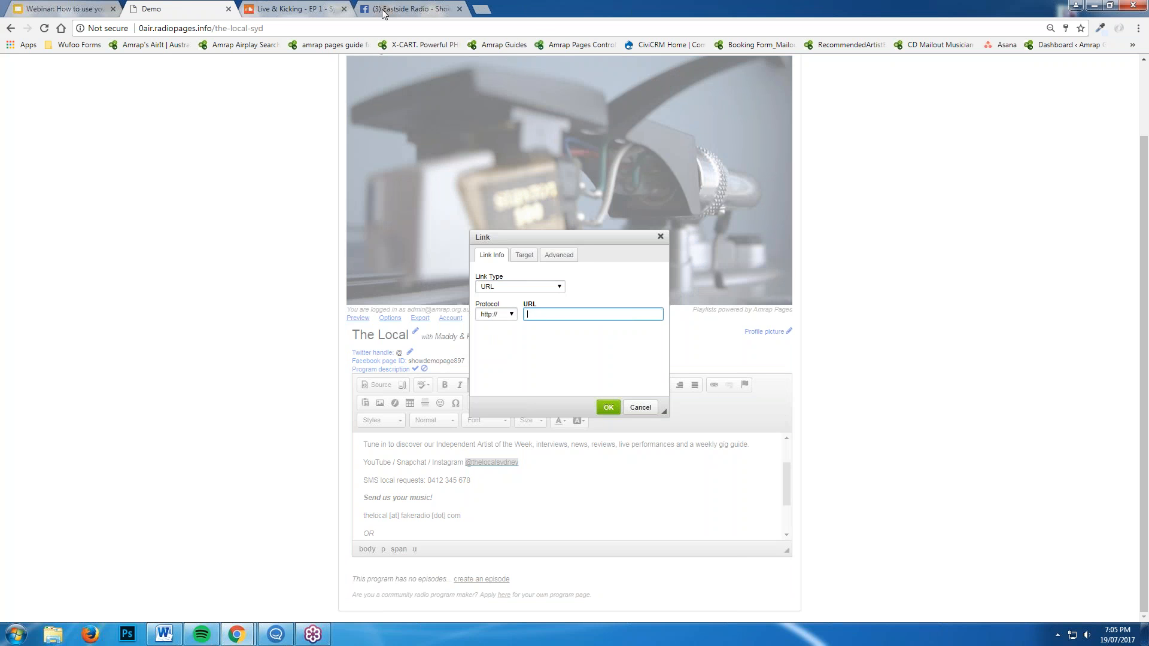
pyautogui.rightClick(553, 314)
pyautogui.click(621, 383)
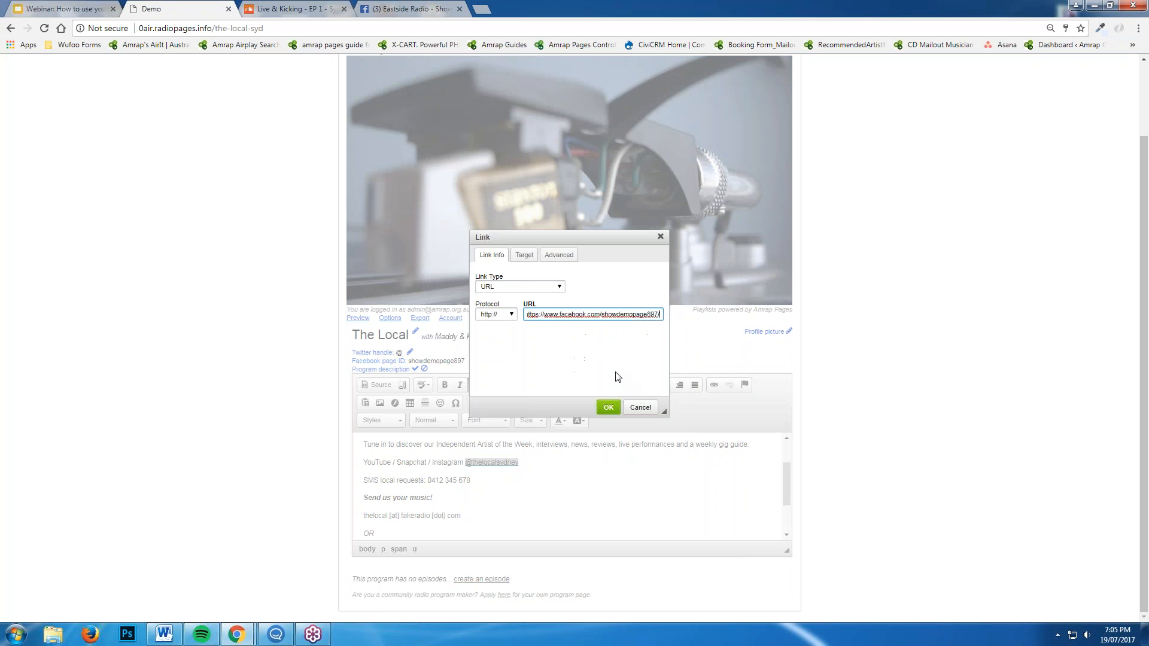
pyautogui.moveTo(639, 317); pyautogui.dragTo(483, 317)
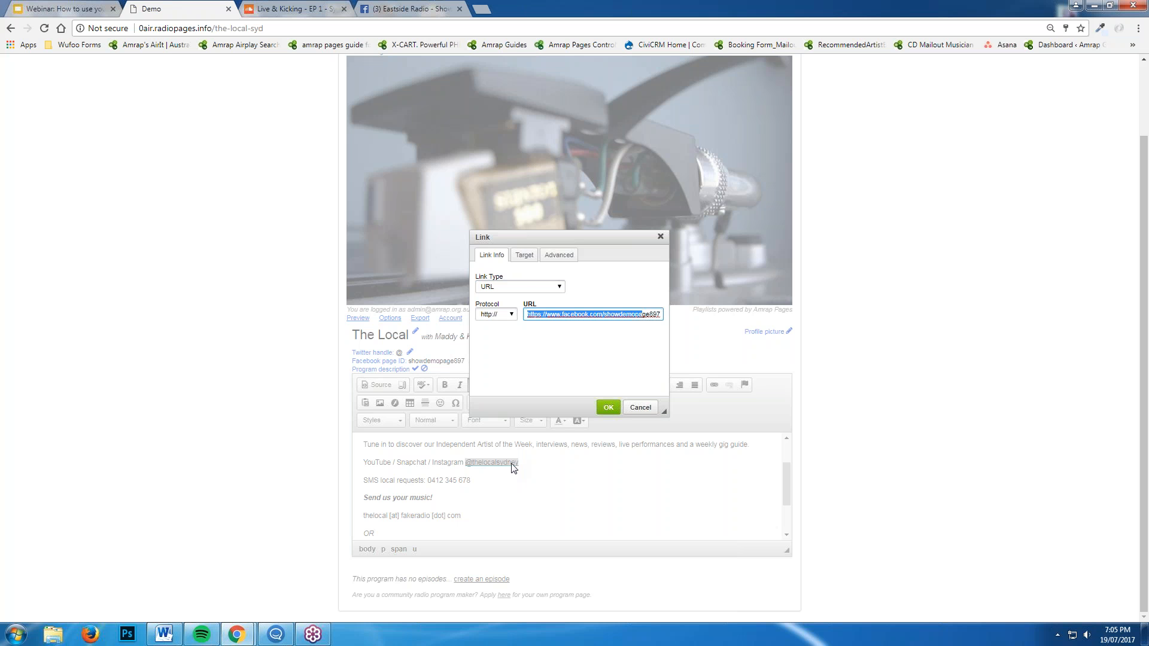
pyautogui.click(609, 409)
# Close the link settings, keeping the changes, and save the updated program description
pyautogui.press('Escape')
pyautogui.click(637, 106)
pyautogui.click(545, 486)
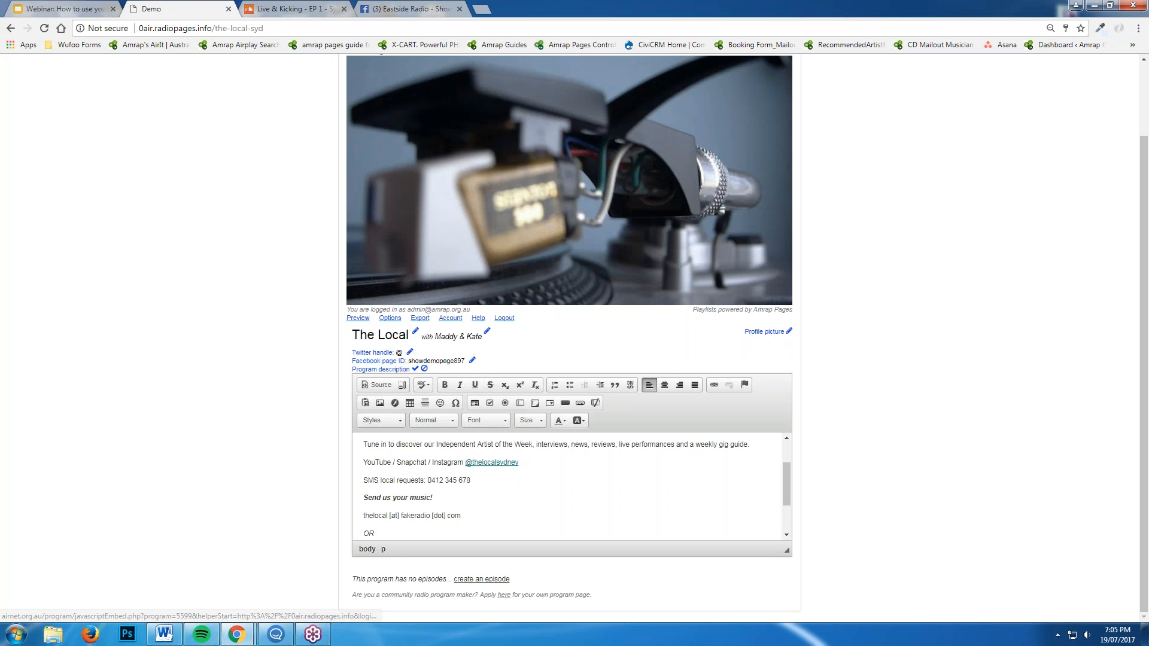
pyautogui.click(415, 369)
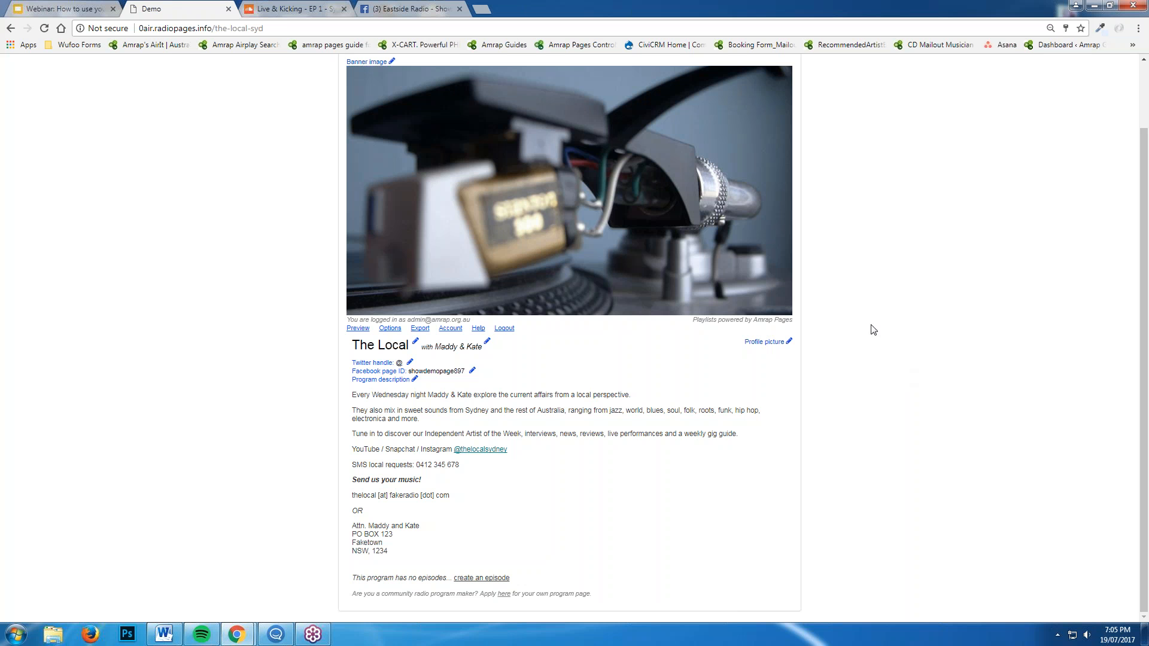
# Upload The Local Logo from Desktop > Amrap Pages Images 17.7.17 as the banner image
pyautogui.scroll(2, 943, 456)
pyautogui.scroll(-1, 874, 419)
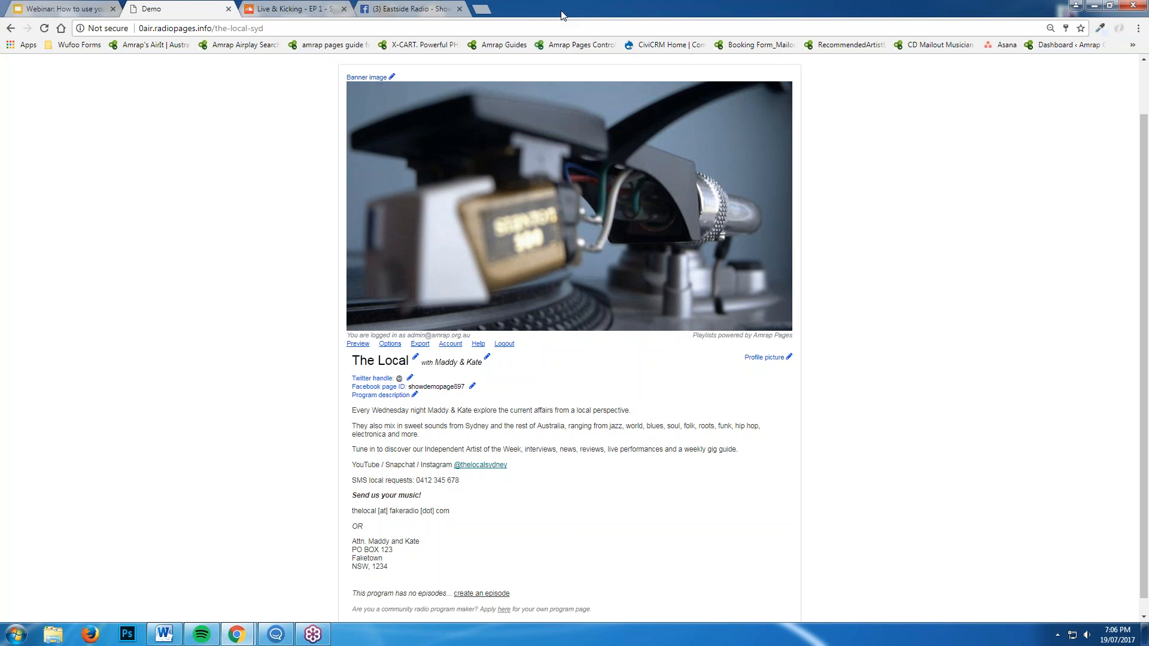
pyautogui.click(393, 77)
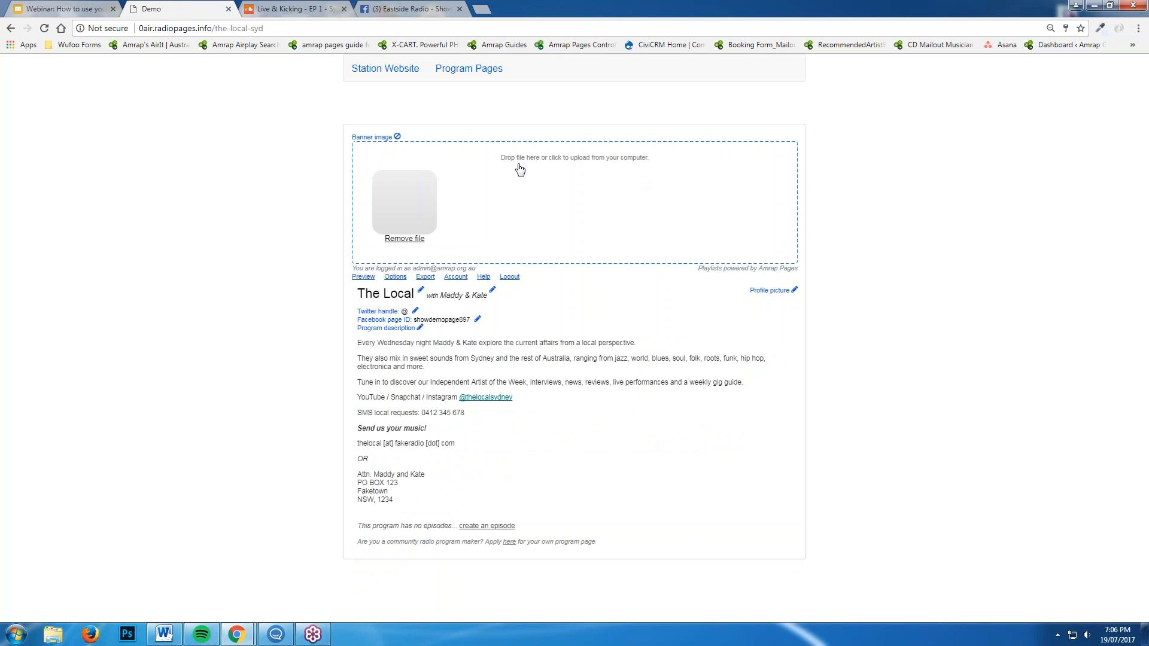
pyautogui.click(586, 195)
pyautogui.click(95, 97)
pyautogui.doubleClick(280, 308)
pyautogui.click(443, 109)
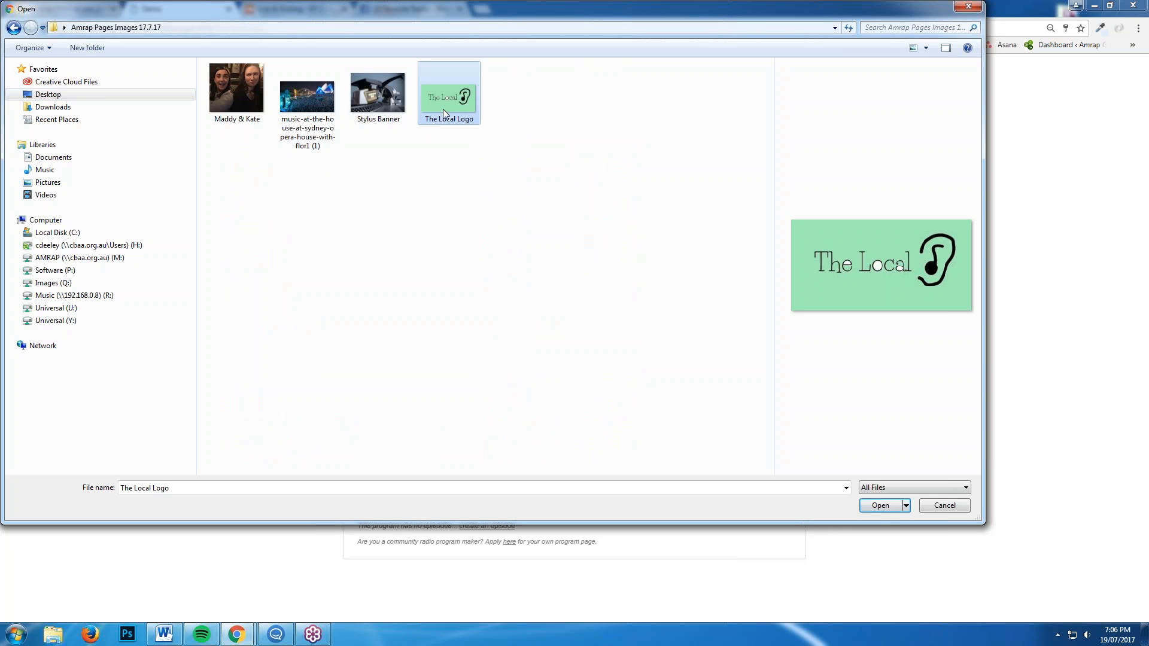
pyautogui.click(874, 506)
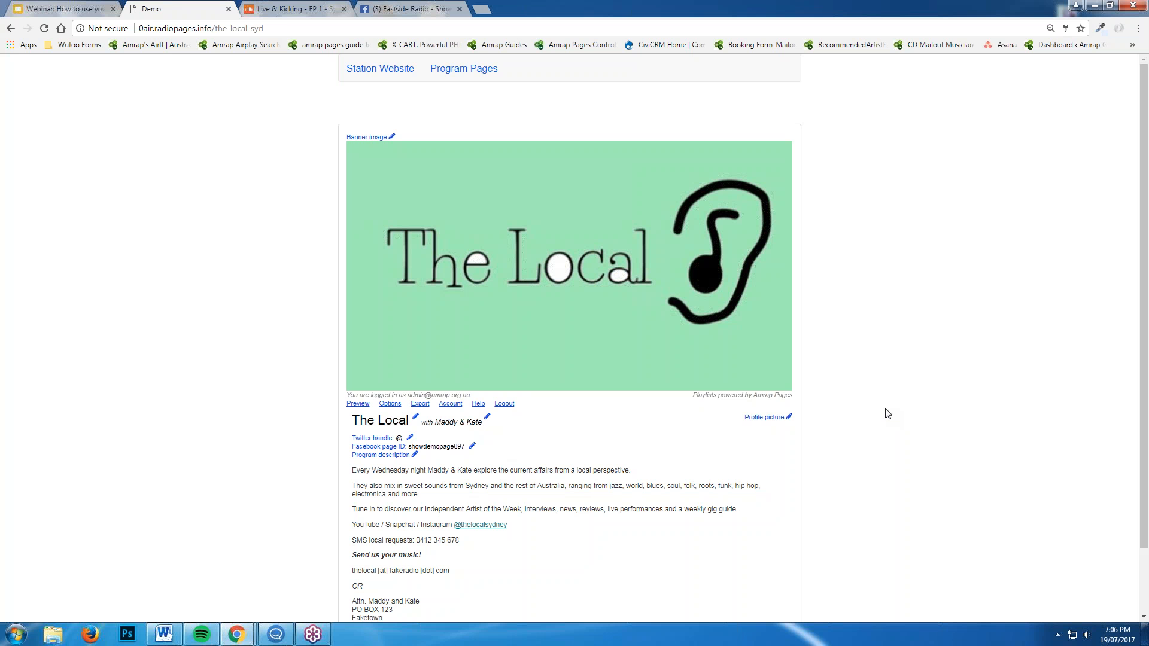
pyautogui.scroll(-2, 887, 413)
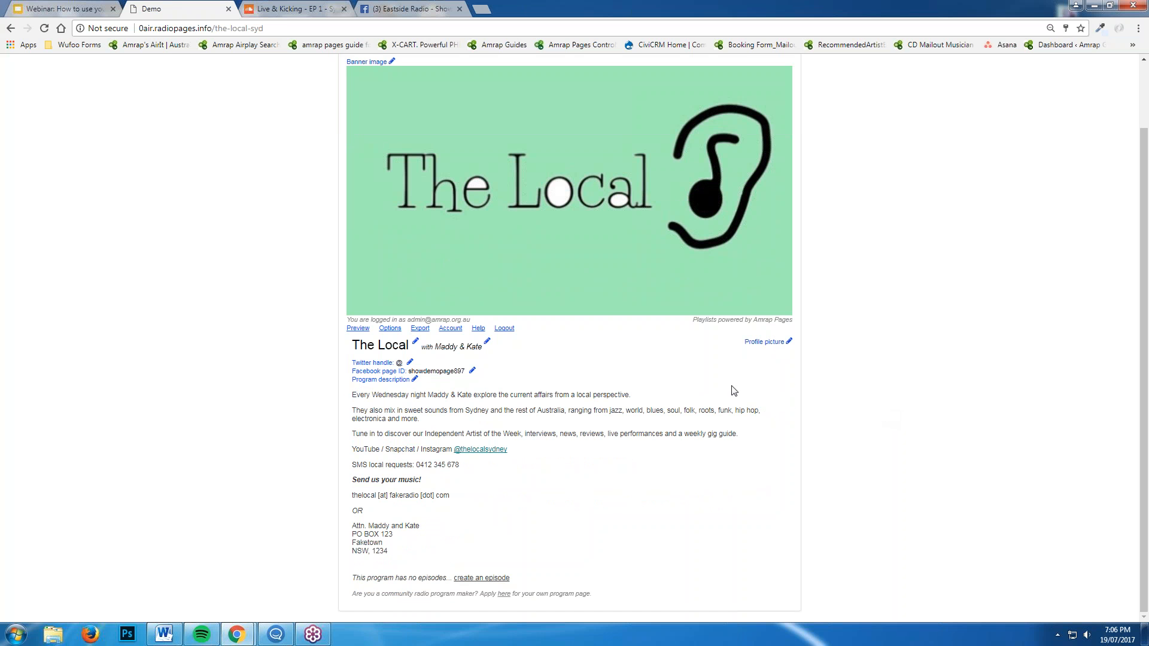
# Make the Maddy & Kate photo the profile picture and start a new episode
pyautogui.click(789, 342)
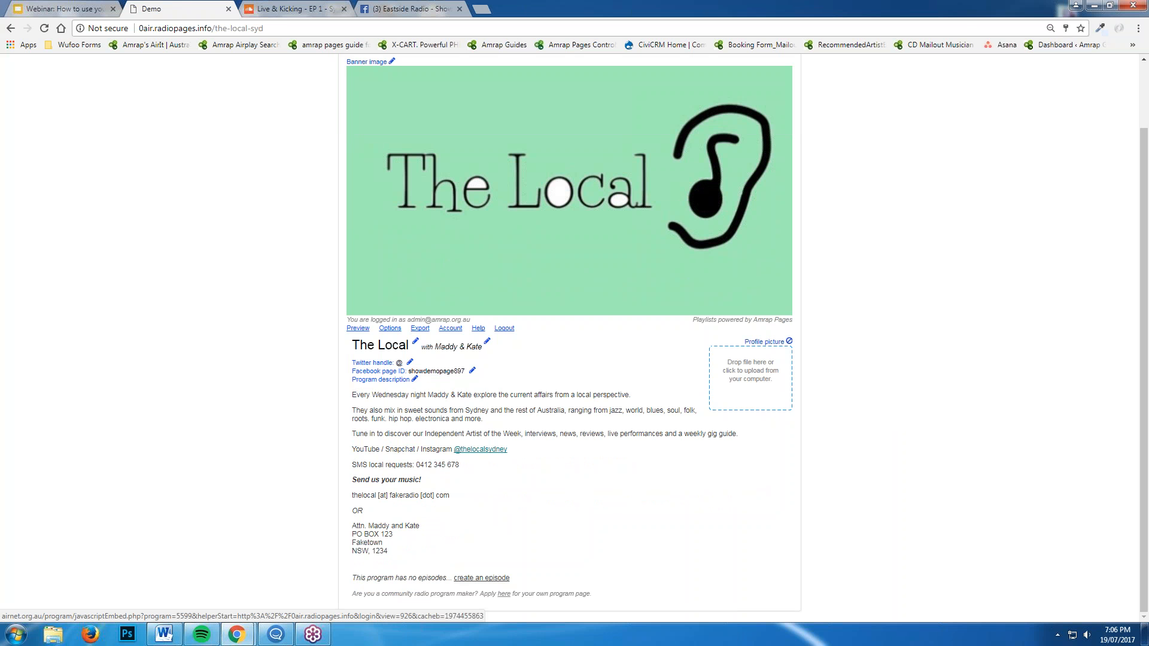
pyautogui.click(767, 387)
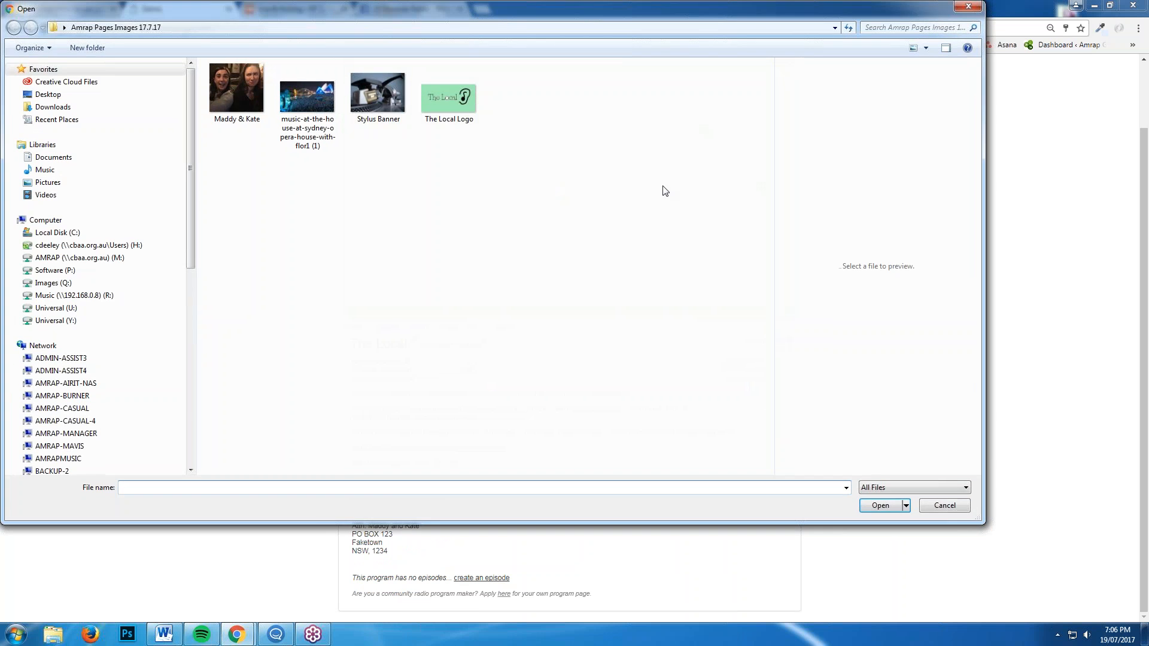
pyautogui.click(246, 86)
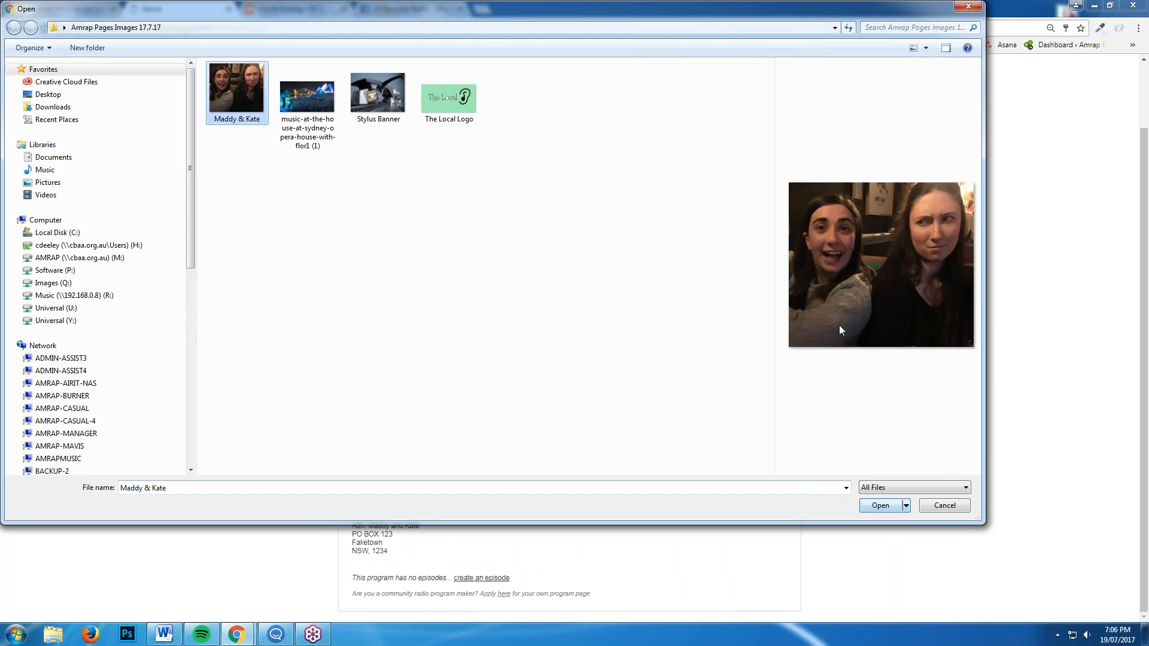
pyautogui.click(886, 507)
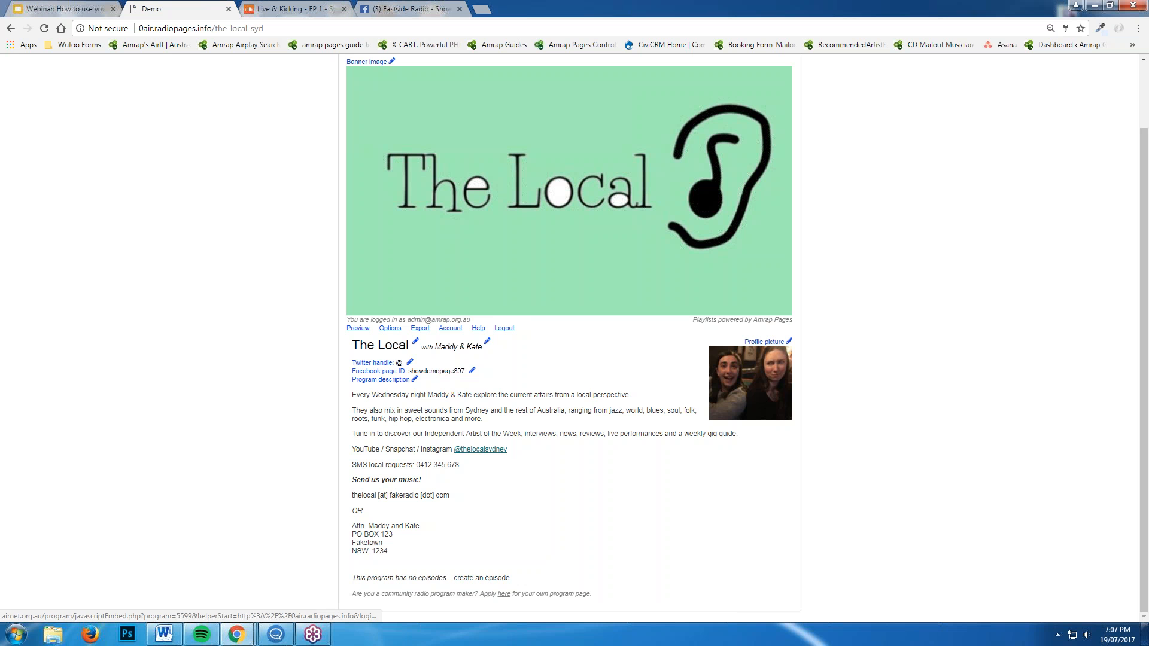
pyautogui.click(462, 578)
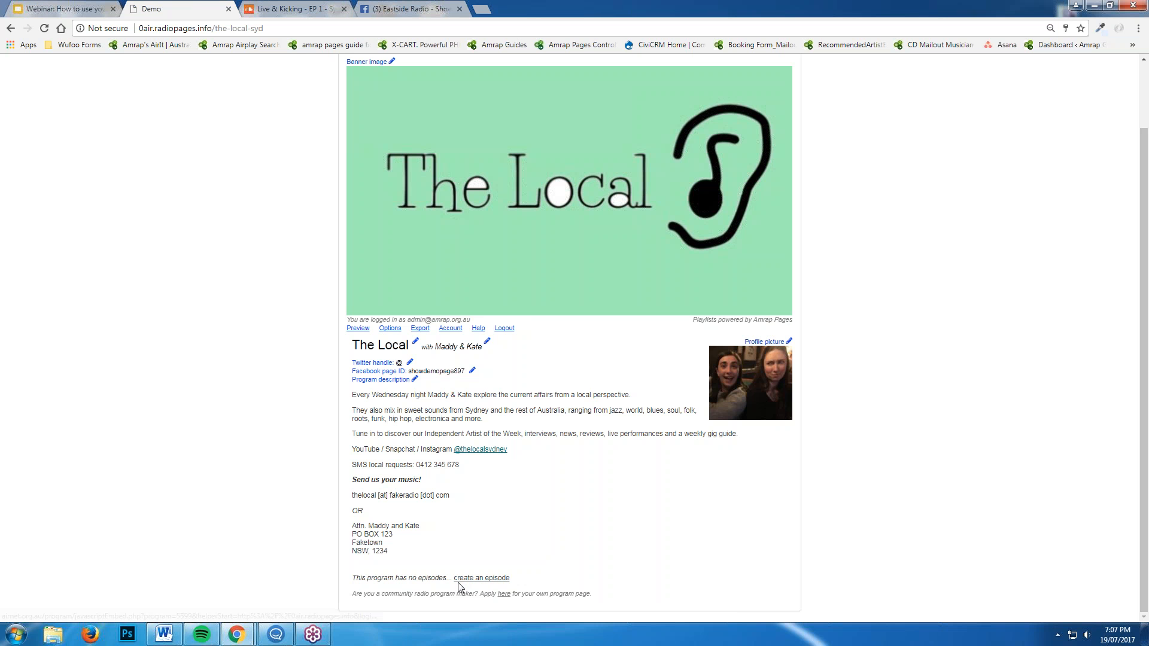
pyautogui.click(490, 579)
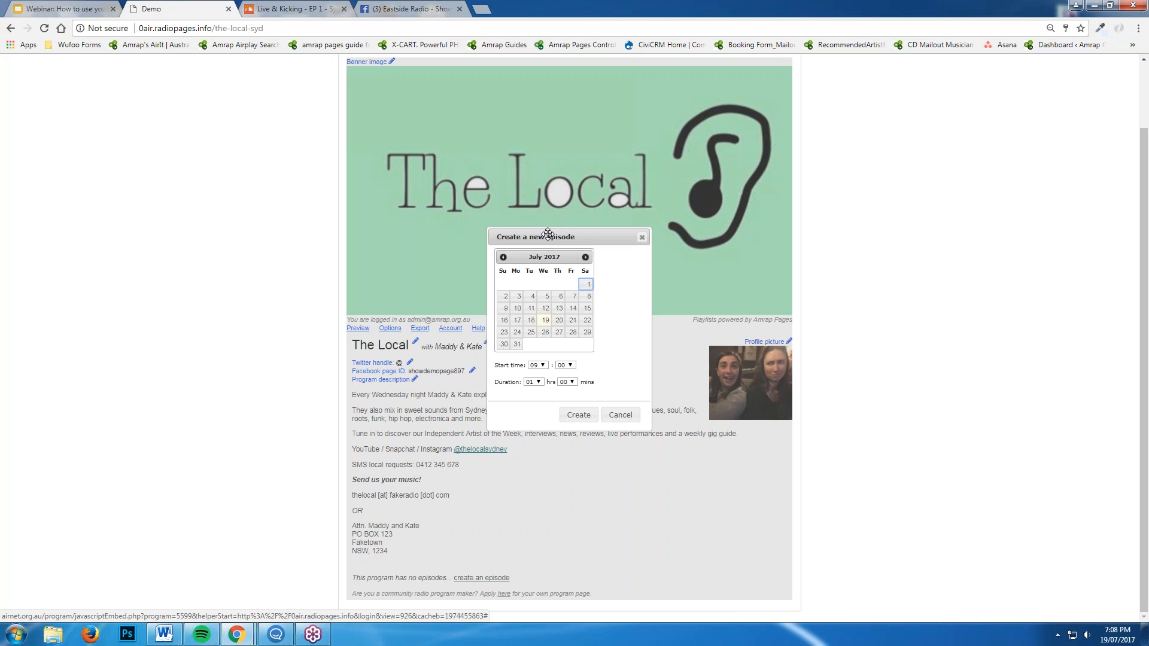
# Date the episode 19 July 2017 with a 19:00 start hour
pyautogui.click(547, 321)
pyautogui.click(543, 365)
pyautogui.moveTo(546, 415); pyautogui.dragTo(550, 449)
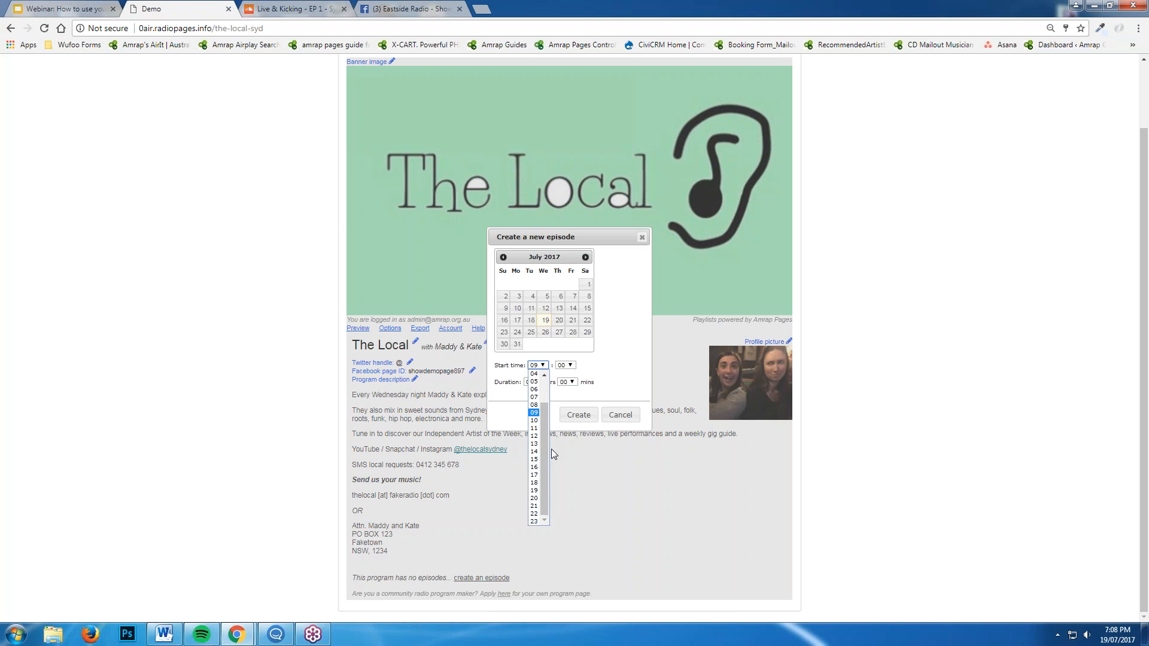
pyautogui.click(534, 491)
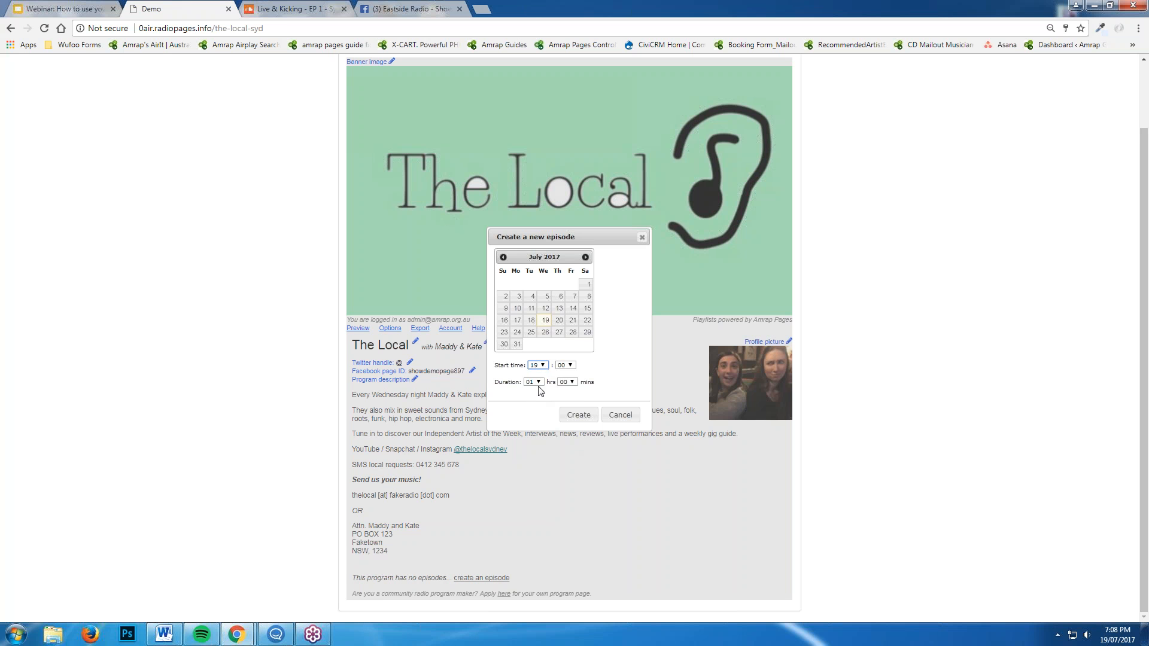
# Create the 7pm Wed 19 Jul 2017 episode and scroll down to it in the archive
pyautogui.click(575, 420)
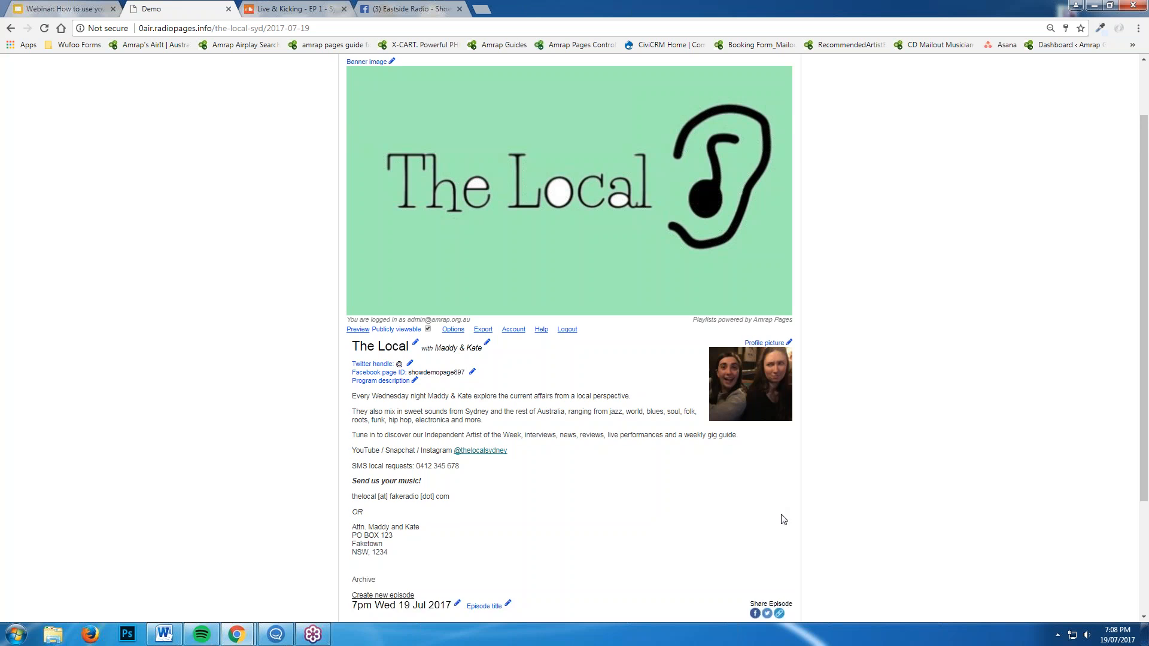
pyautogui.scroll(-3, 782, 520)
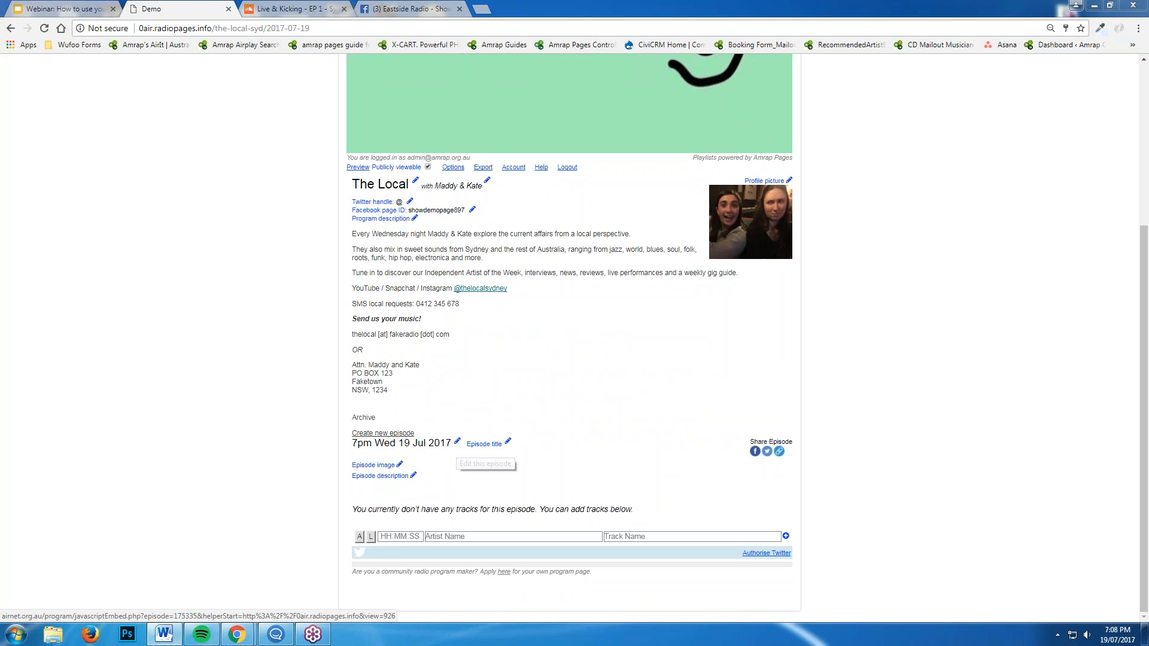
pyautogui.click(458, 444)
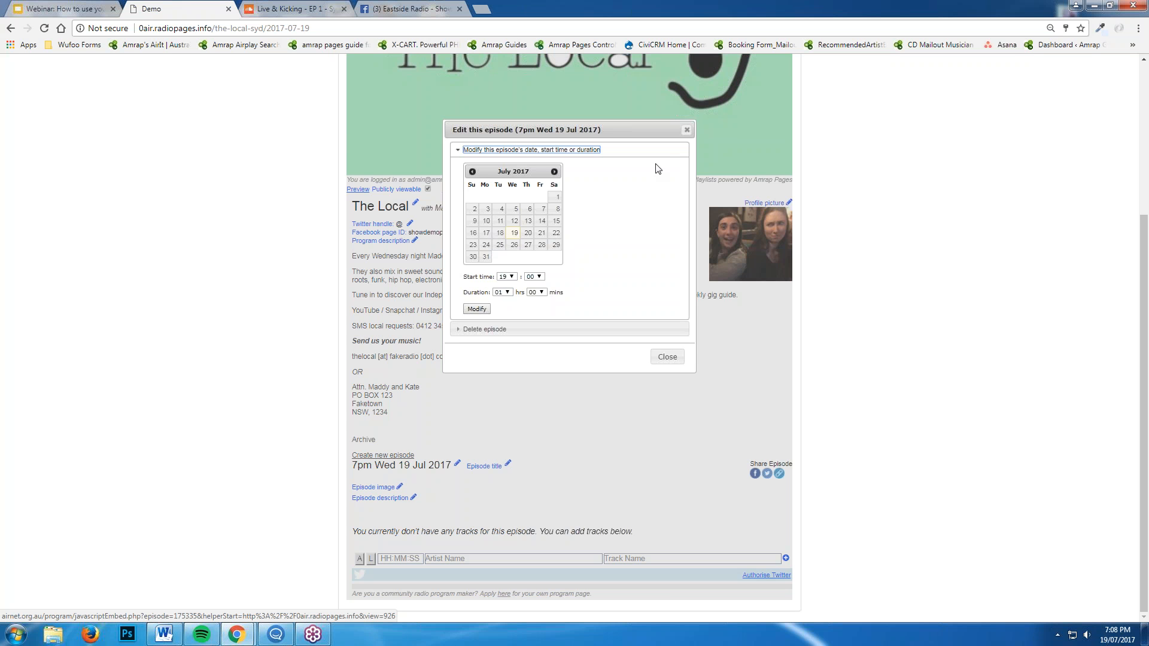
pyautogui.click(686, 131)
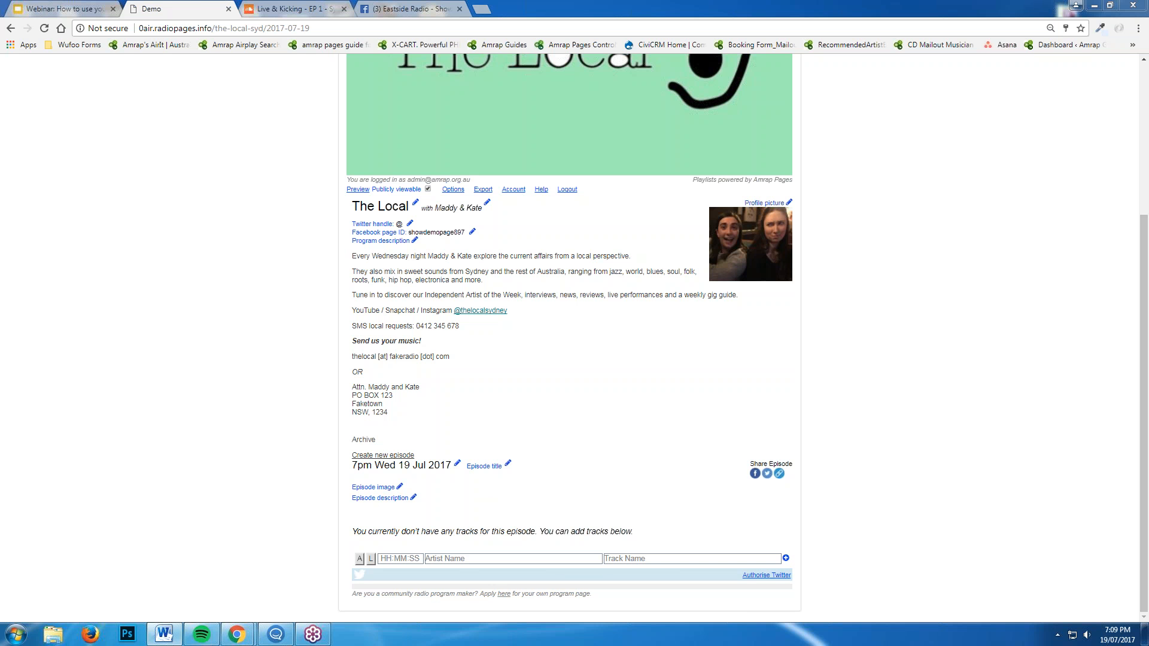
# Mark the new entry as local content and fill in artist Dan Sultan and track Hold It Together
pyautogui.click(438, 557)
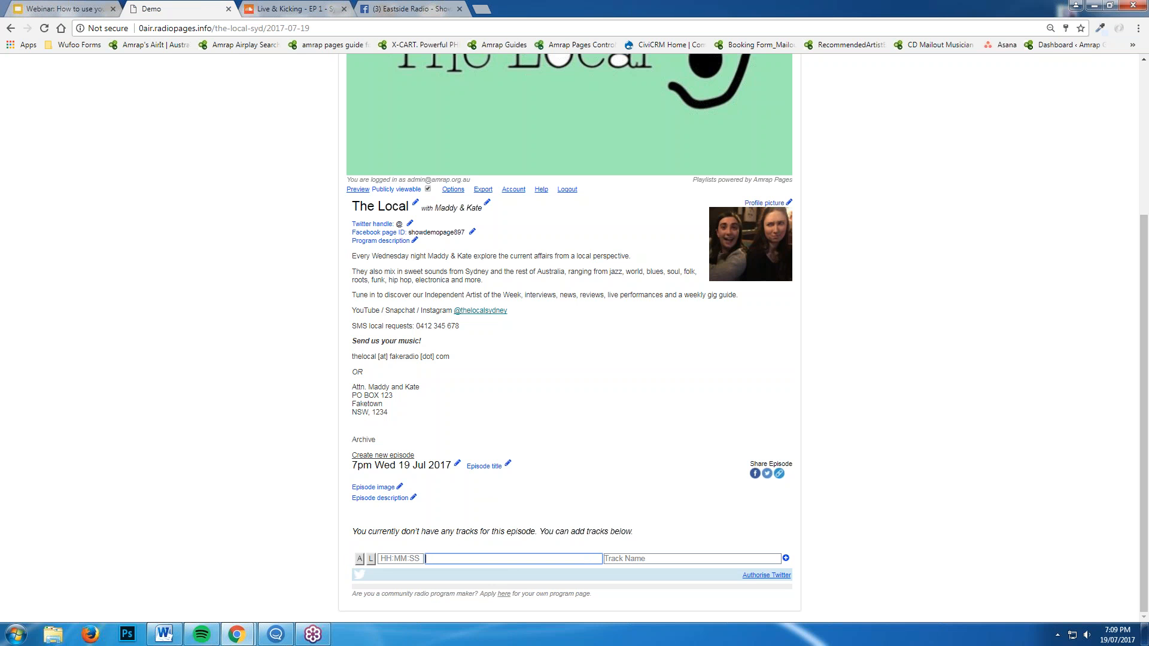
pyautogui.click(371, 559)
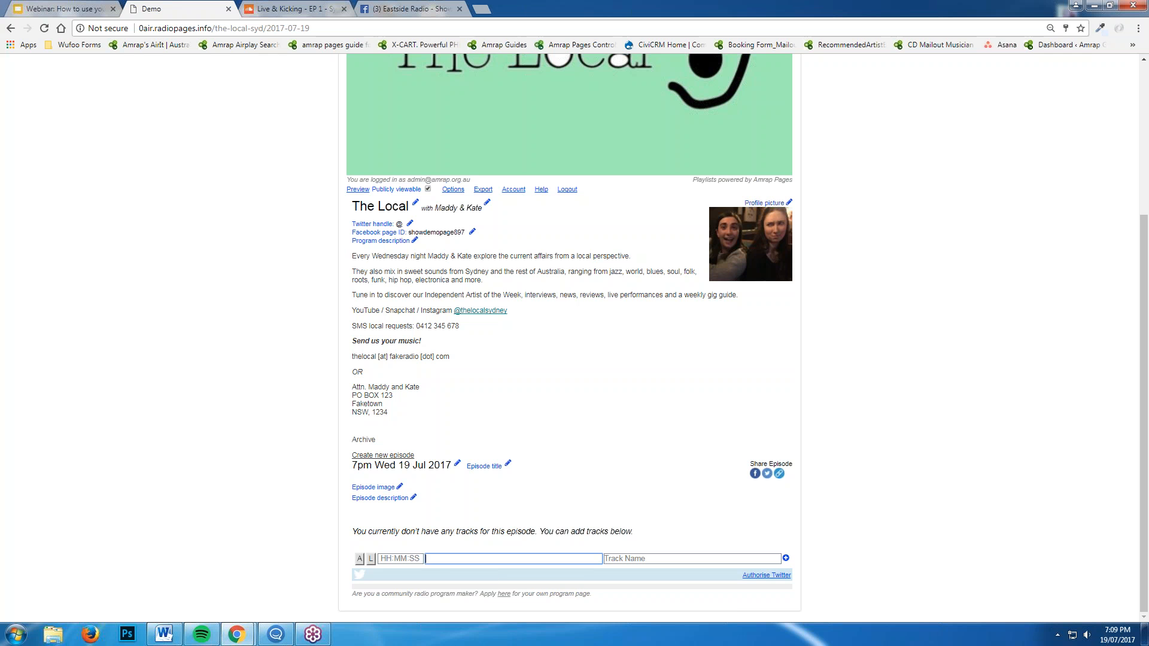
pyautogui.click(473, 559)
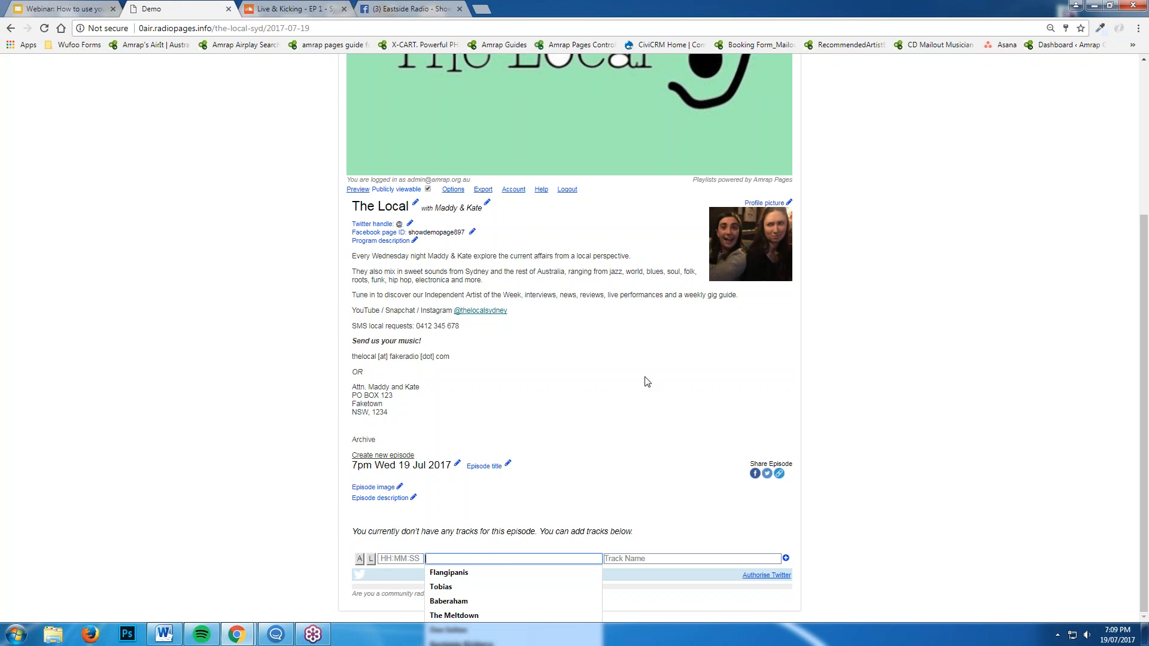
pyautogui.write('Dan Sultan')
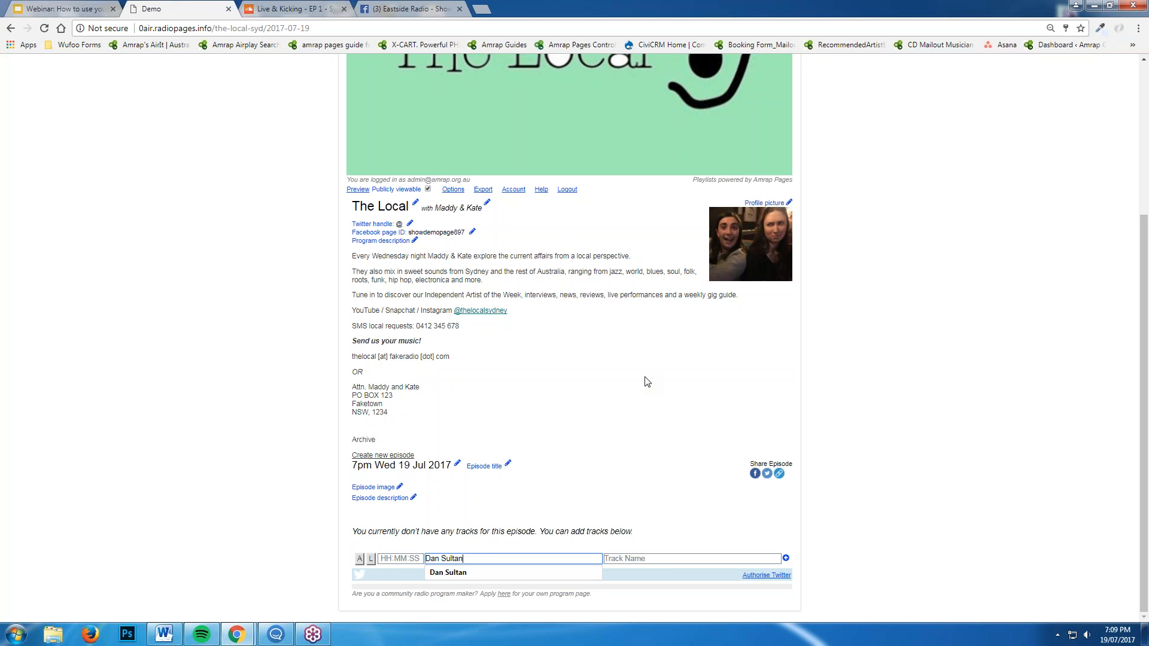
pyautogui.press('Tab')
pyautogui.write('Hold It Together')
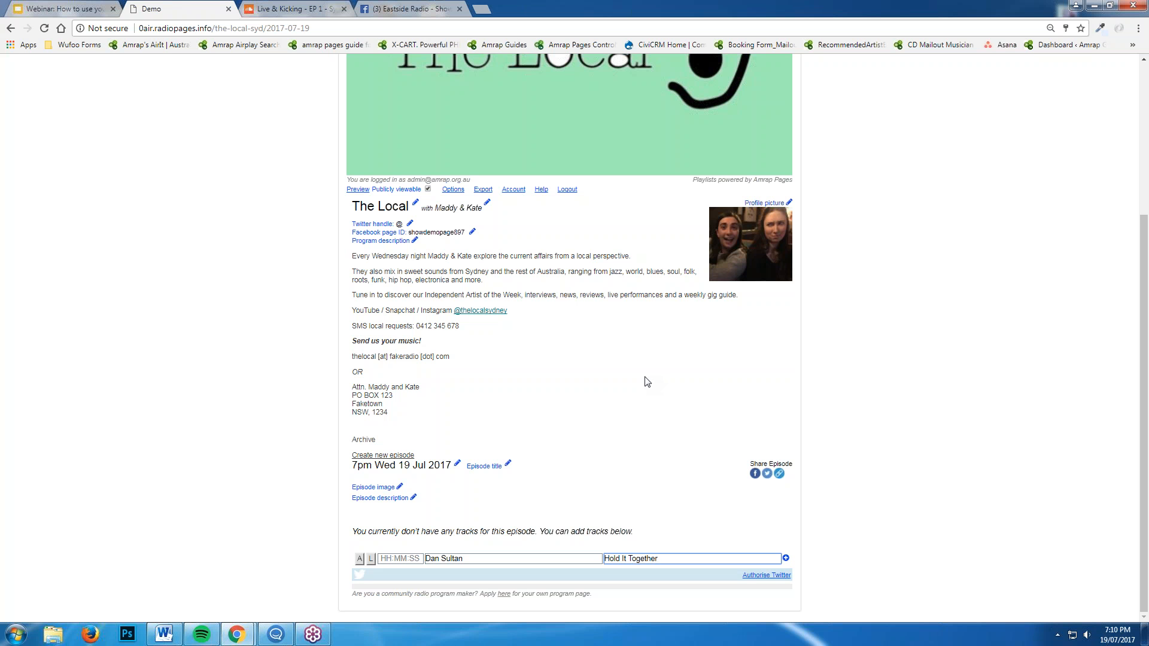
# Add Dan Sultan - Hold It Together to the 19 Jul episode's playlist
pyautogui.click(786, 558)
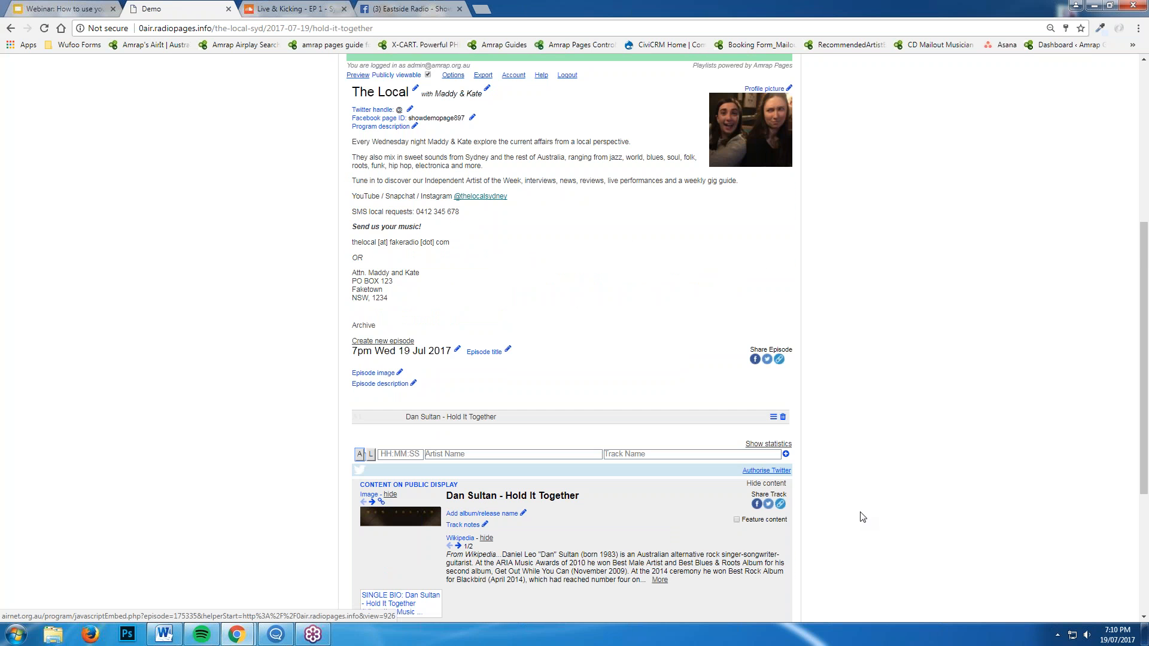
pyautogui.scroll(-2, 870, 506)
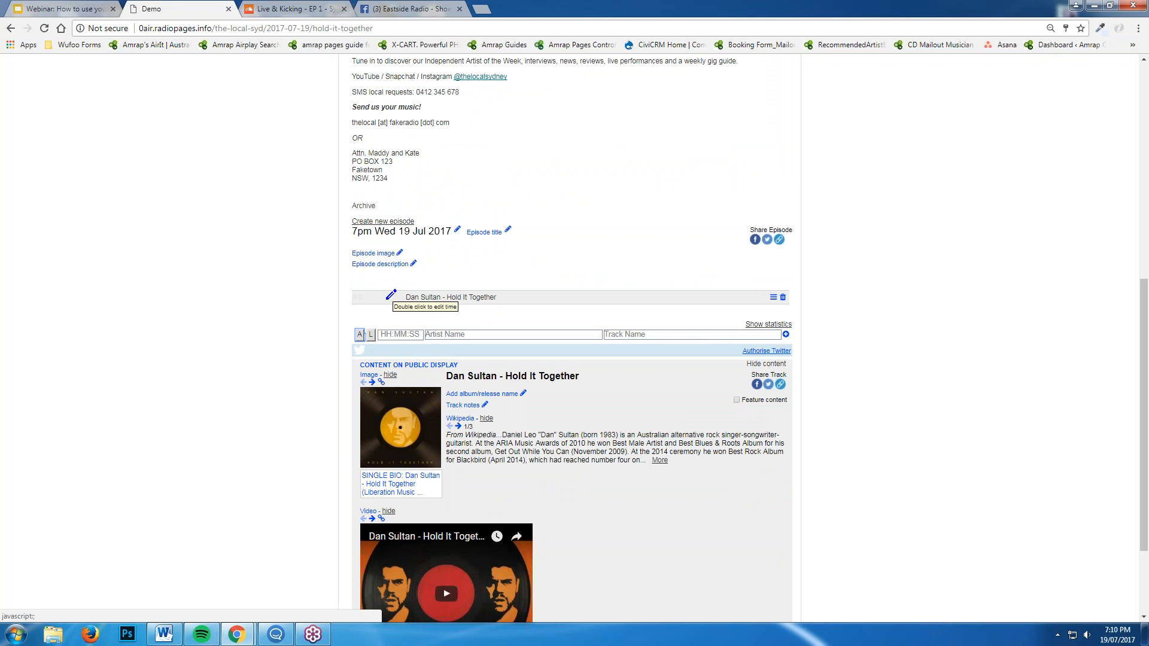
pyautogui.scroll(-1, 604, 363)
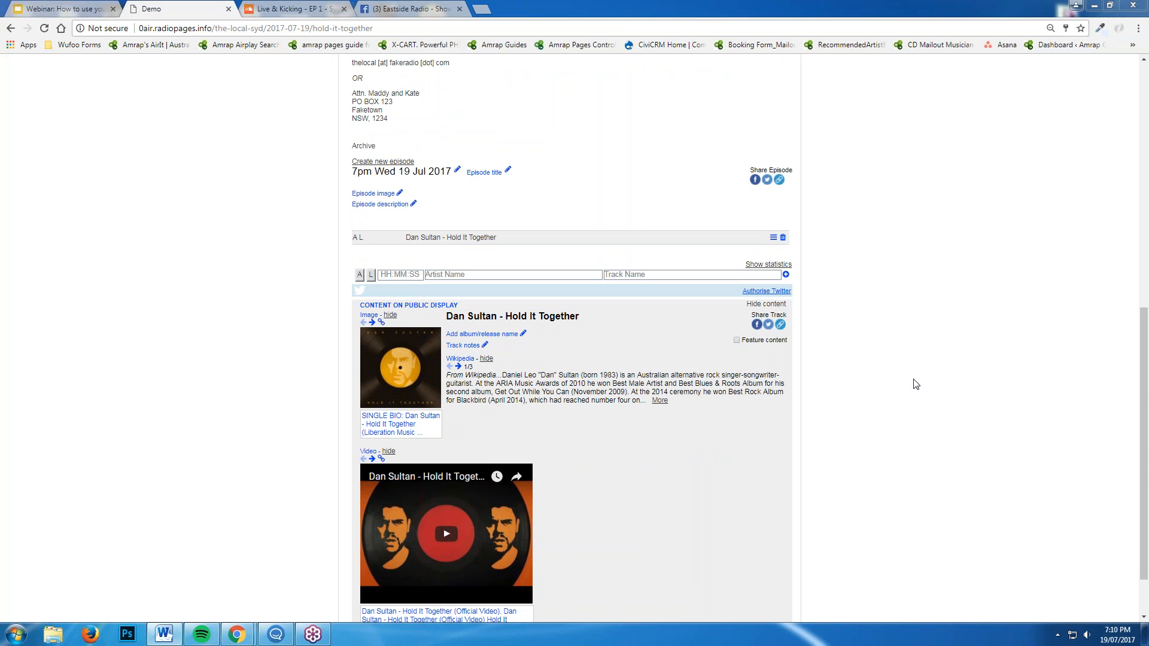
pyautogui.scroll(-2, 832, 374)
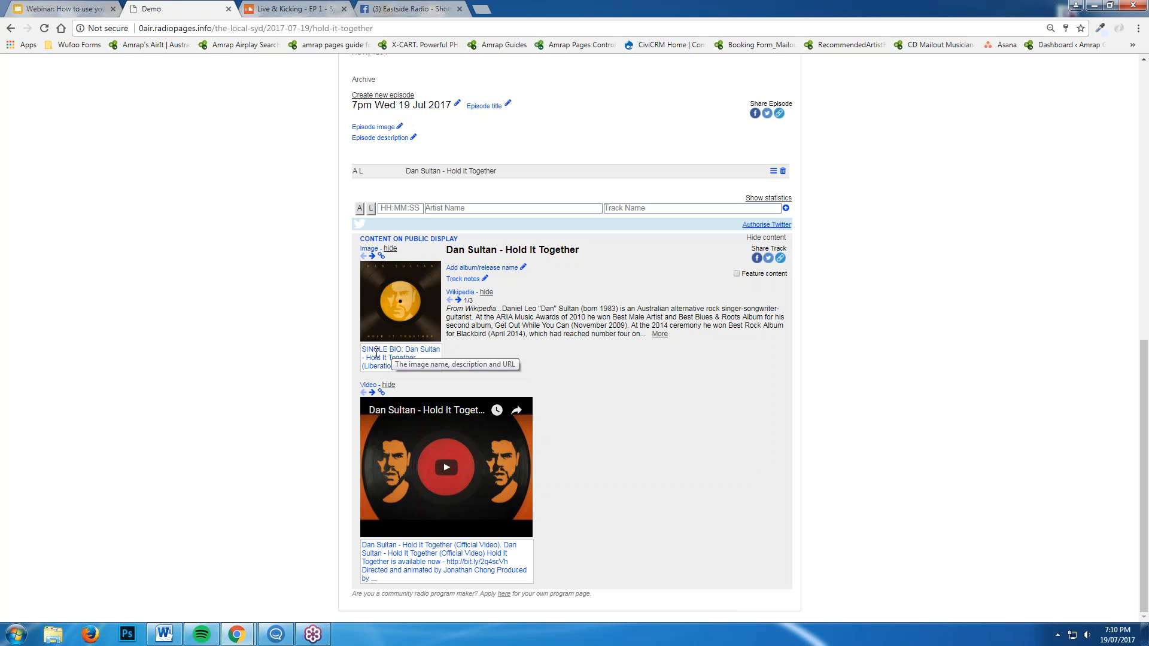
# Cycle through the track's suggested images, ending back on the yellow single cover
pyautogui.click(372, 257)
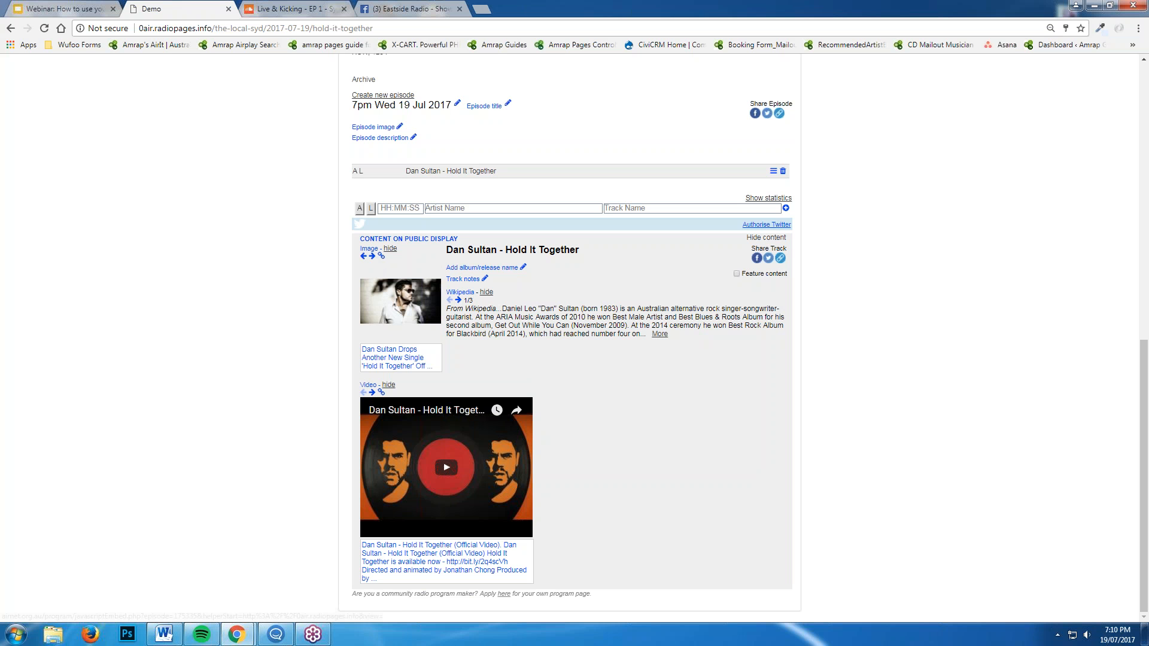
pyautogui.click(372, 256)
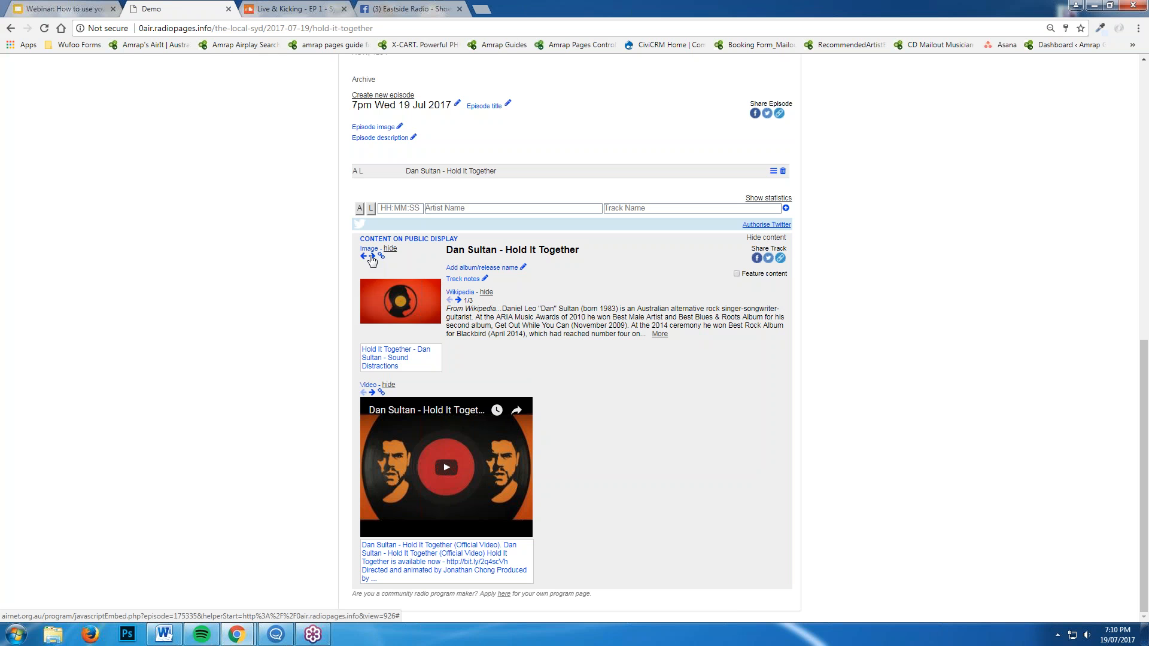
pyautogui.click(372, 256)
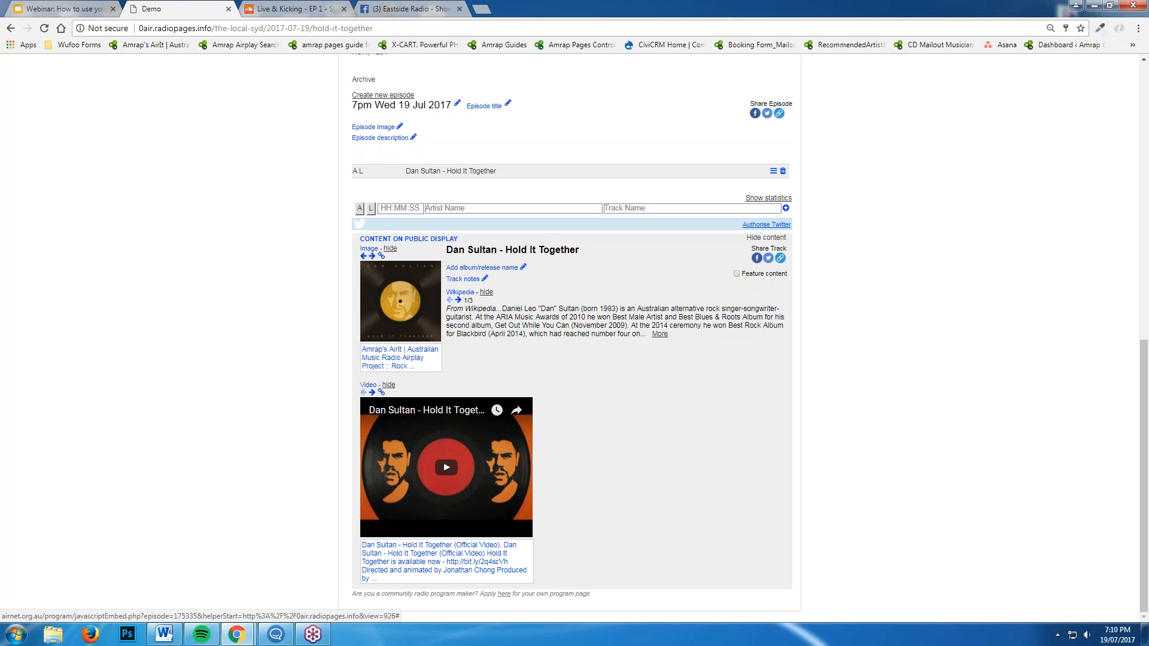
pyautogui.click(372, 256)
pyautogui.click(372, 256)
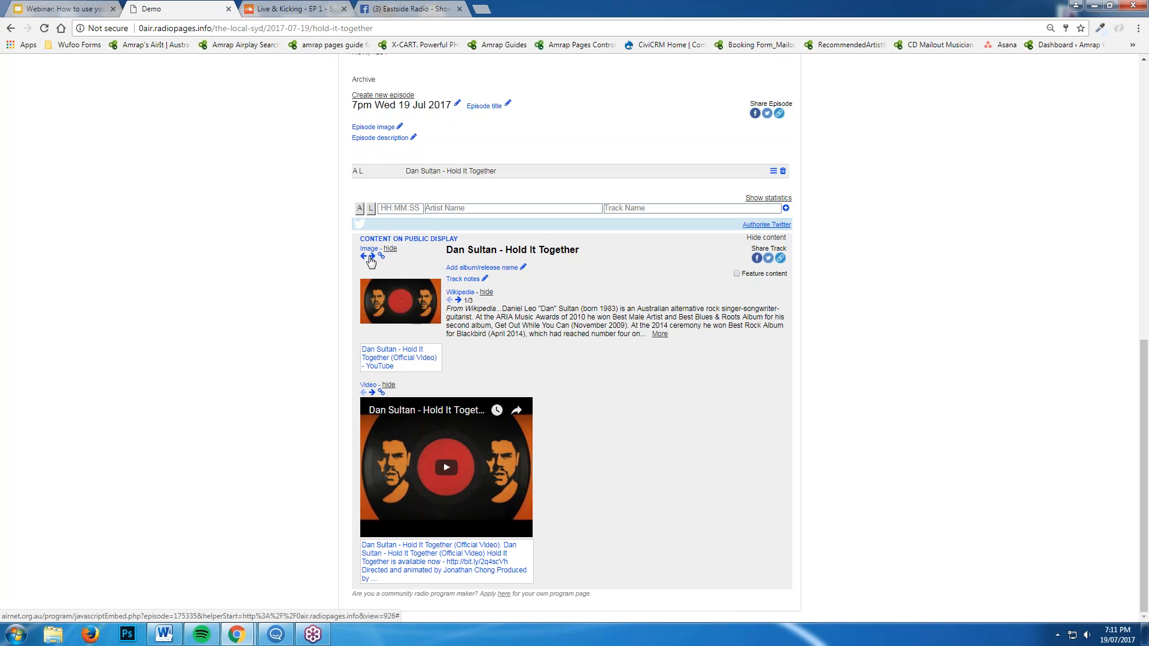
pyautogui.click(371, 256)
pyautogui.click(372, 256)
pyautogui.click(371, 256)
pyautogui.click(371, 256)
pyautogui.click(372, 256)
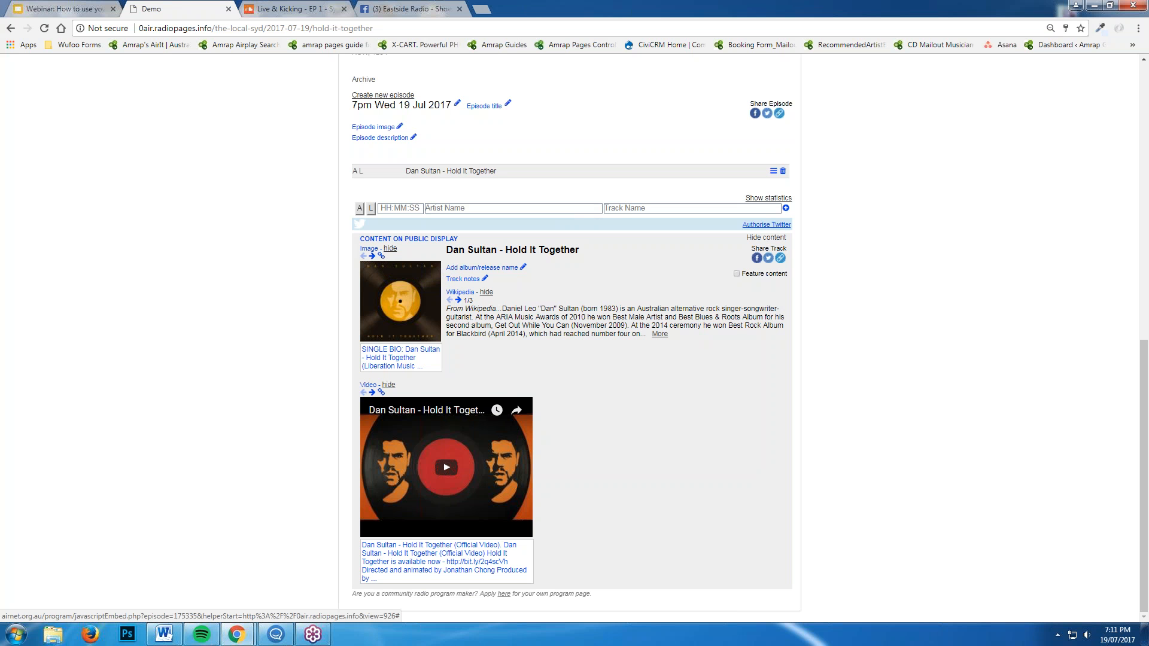
# Open the track's custom image address box and run a Google search for 'Dan Sultan' in a new tab
pyautogui.click(381, 255)
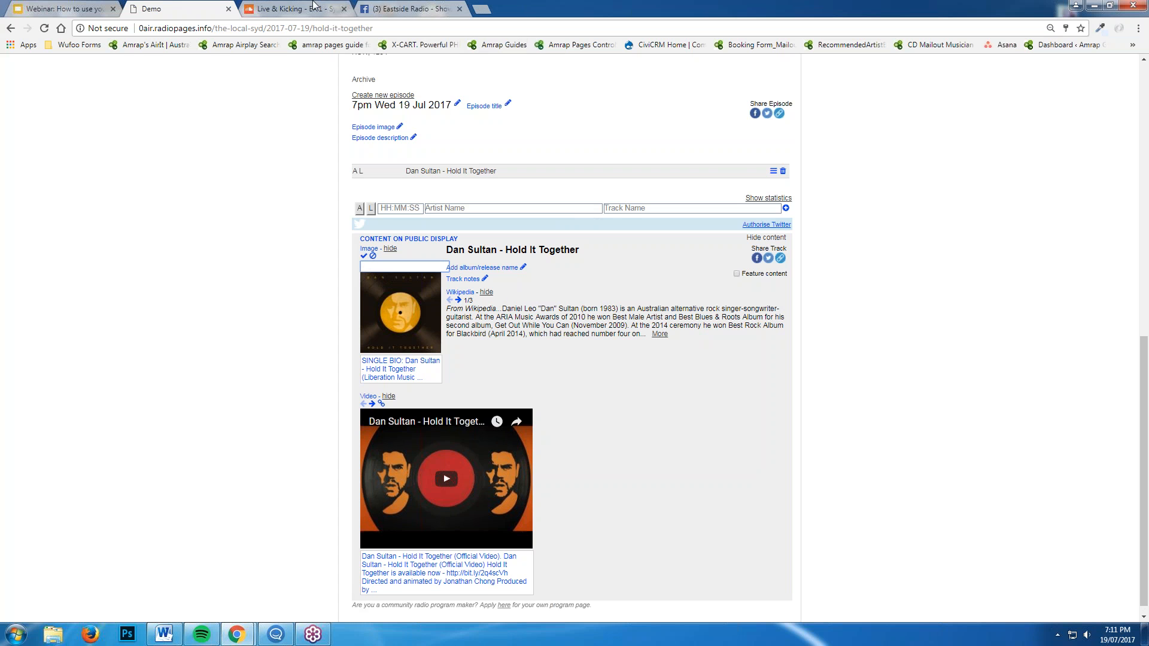
pyautogui.click(390, 5)
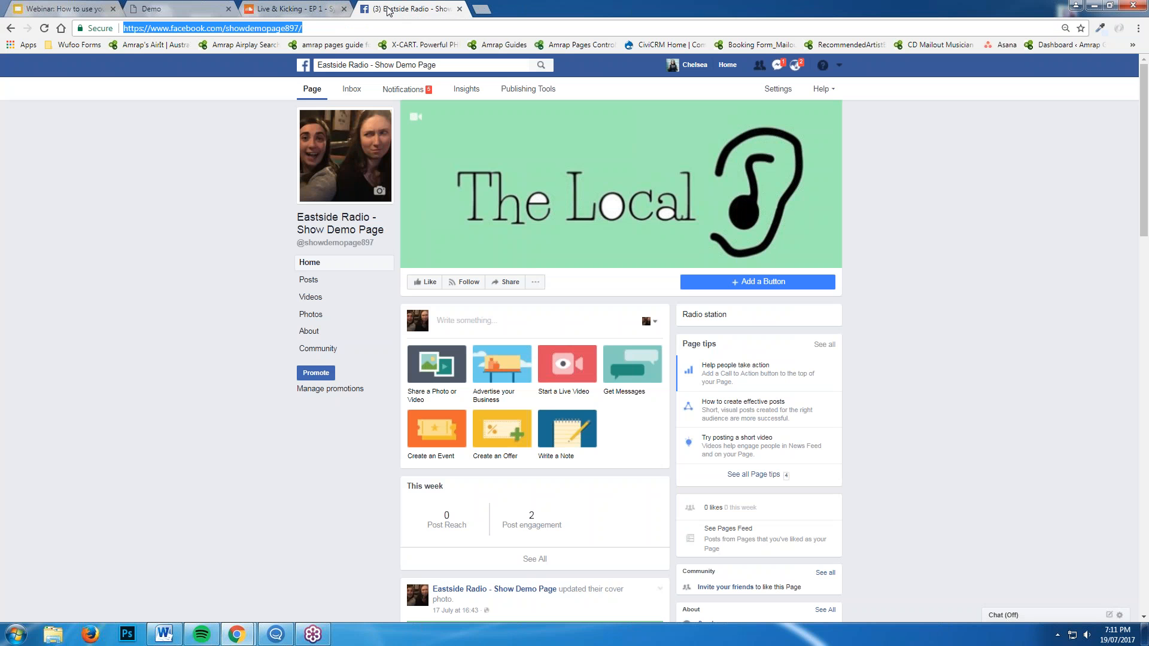
pyautogui.click(482, 11)
pyautogui.write('Dan Sultan')
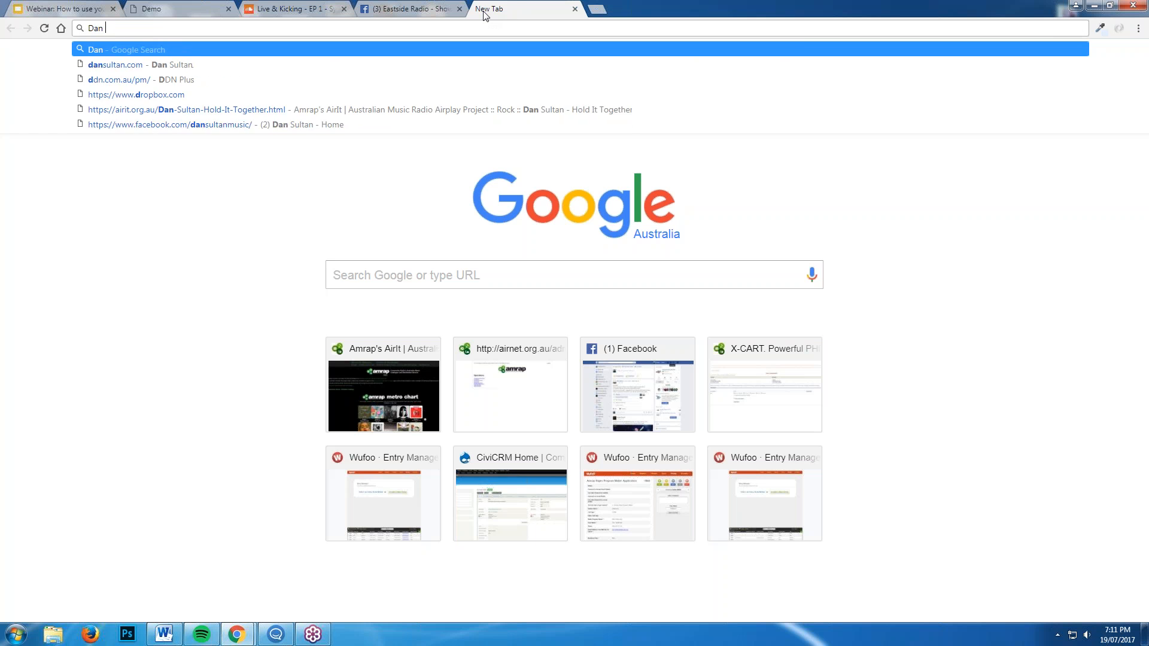
pyautogui.press('Return')
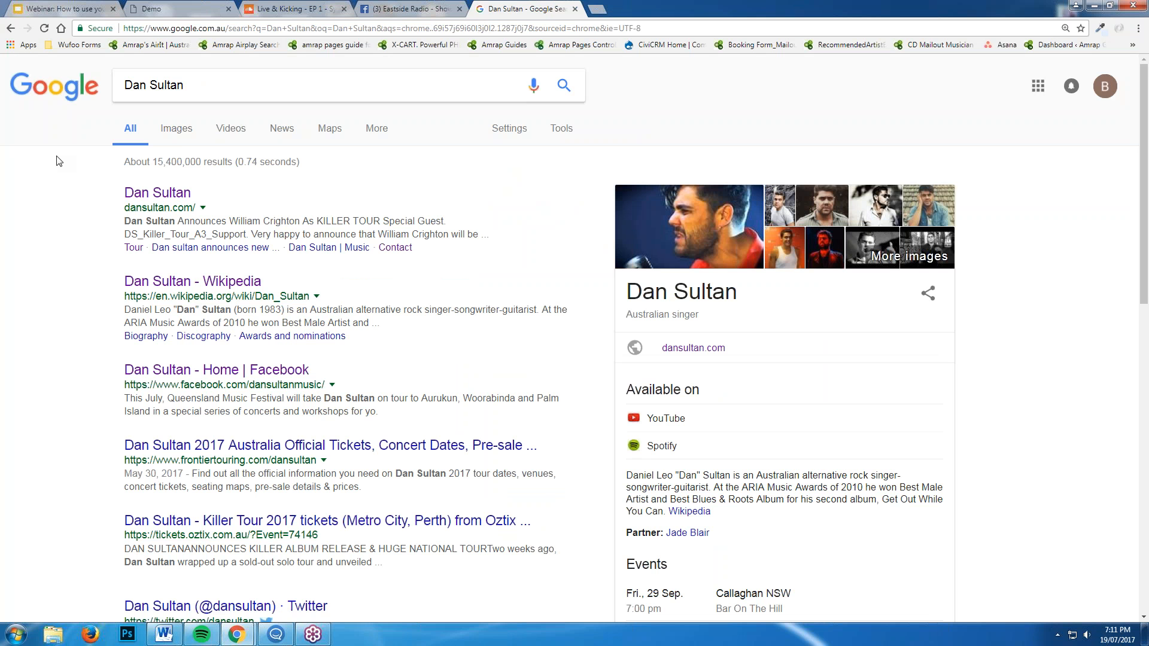
# Copy the image address of the noosa fm Dan Sultan photo from Google Images
pyautogui.click(177, 128)
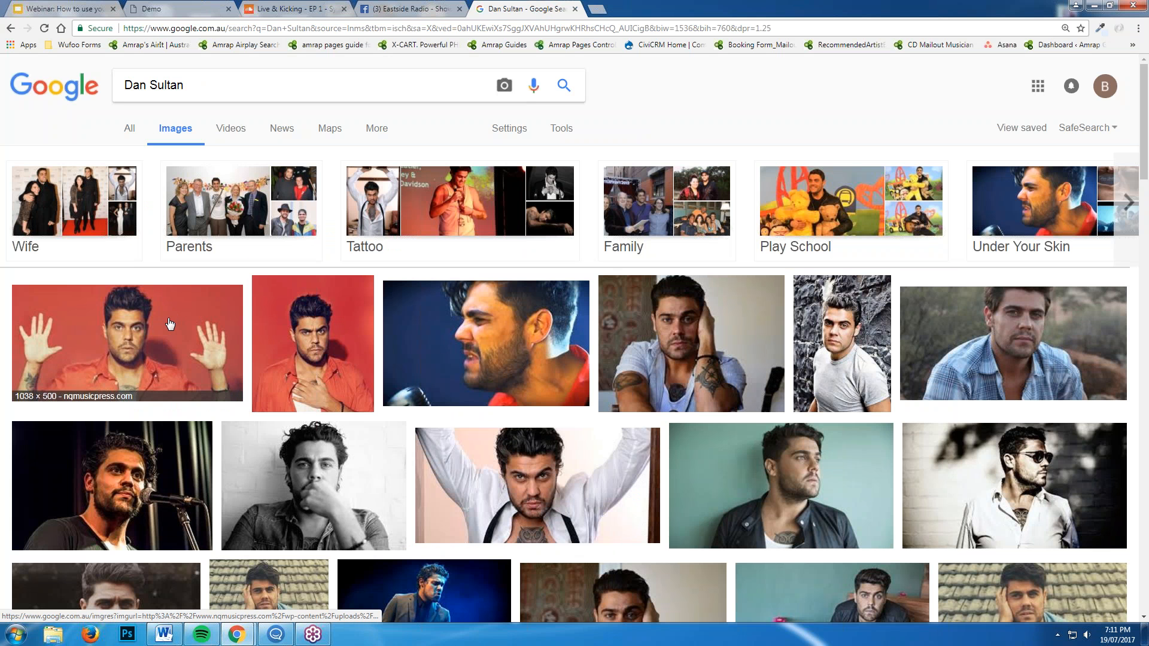
pyautogui.click(694, 352)
pyautogui.rightClick(353, 346)
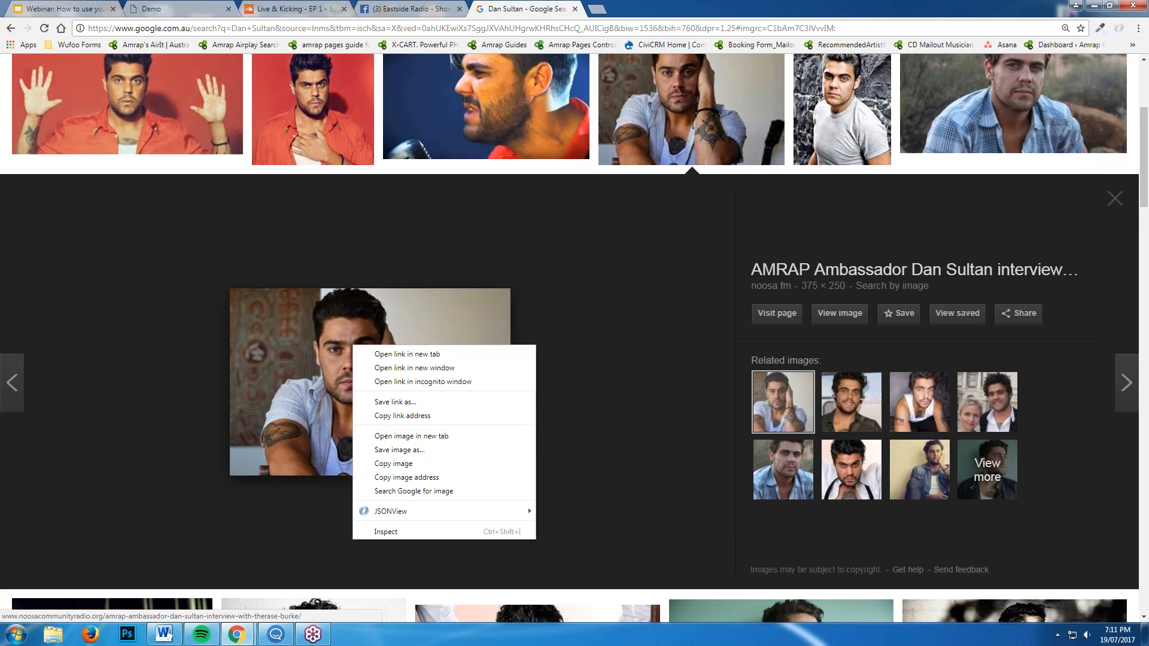
pyautogui.click(437, 477)
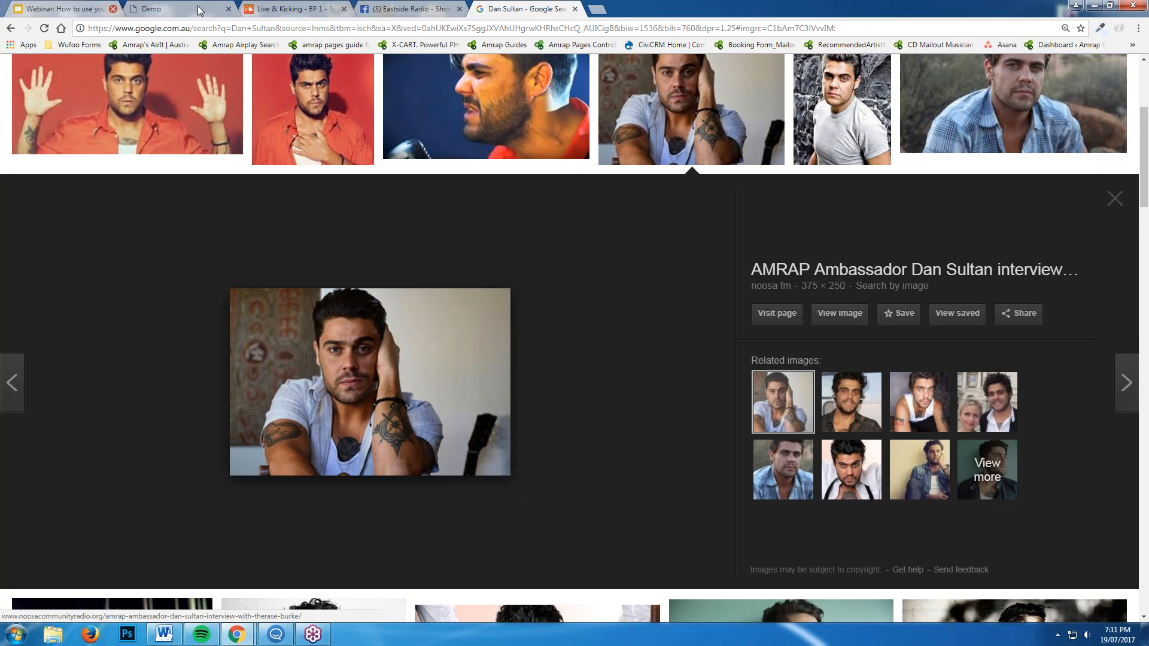
# Paste the copied photo address as Hold It Together's track image, confirm it, and reload the episode page
pyautogui.click(222, 4)
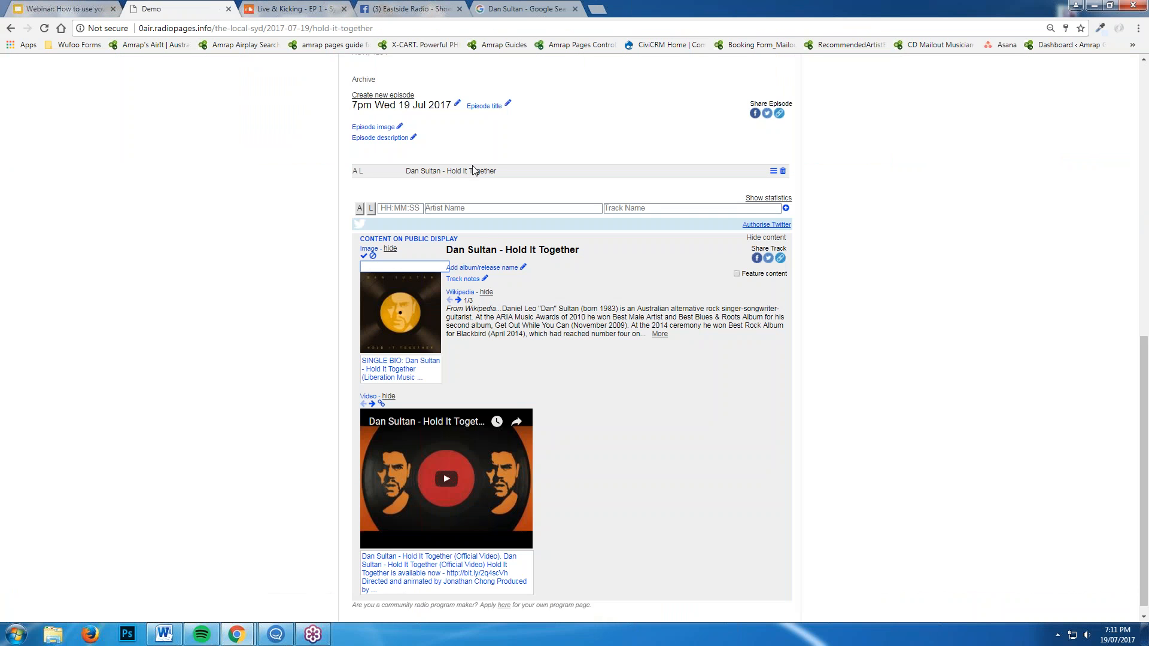
pyautogui.rightClick(398, 268)
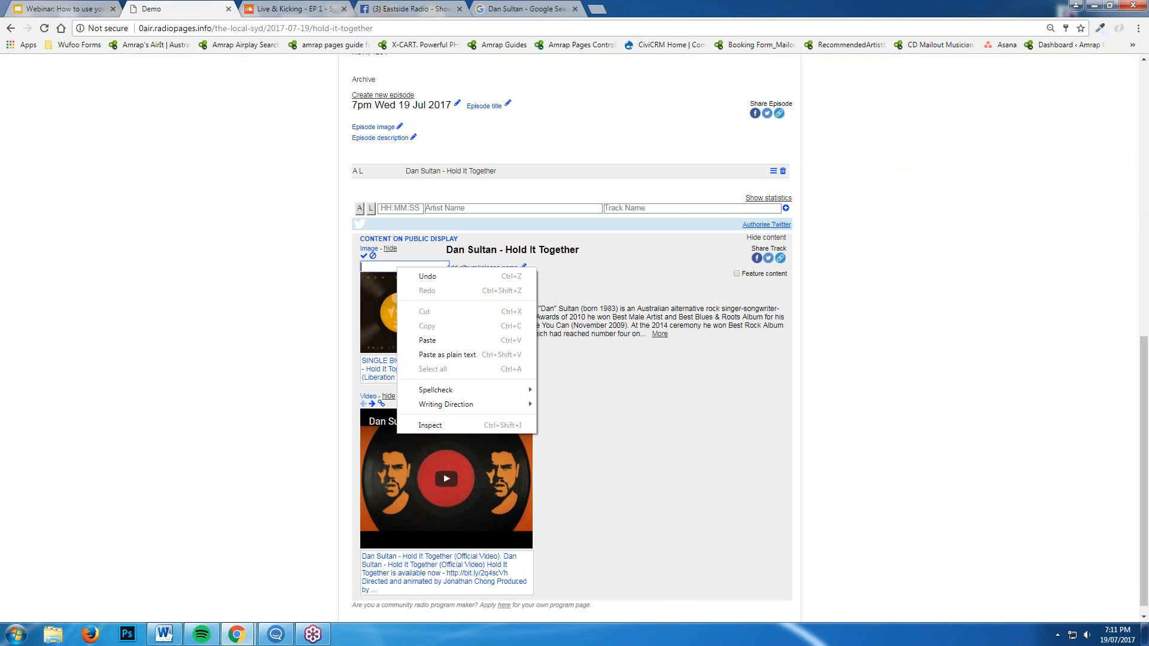
pyautogui.click(445, 340)
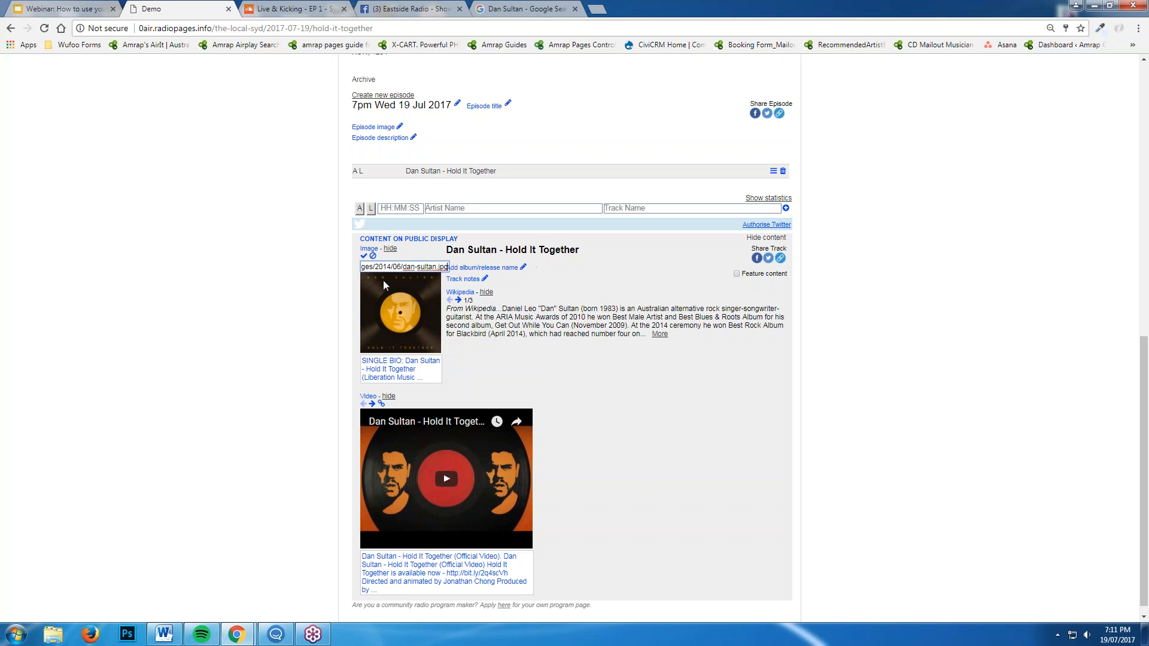
pyautogui.click(364, 256)
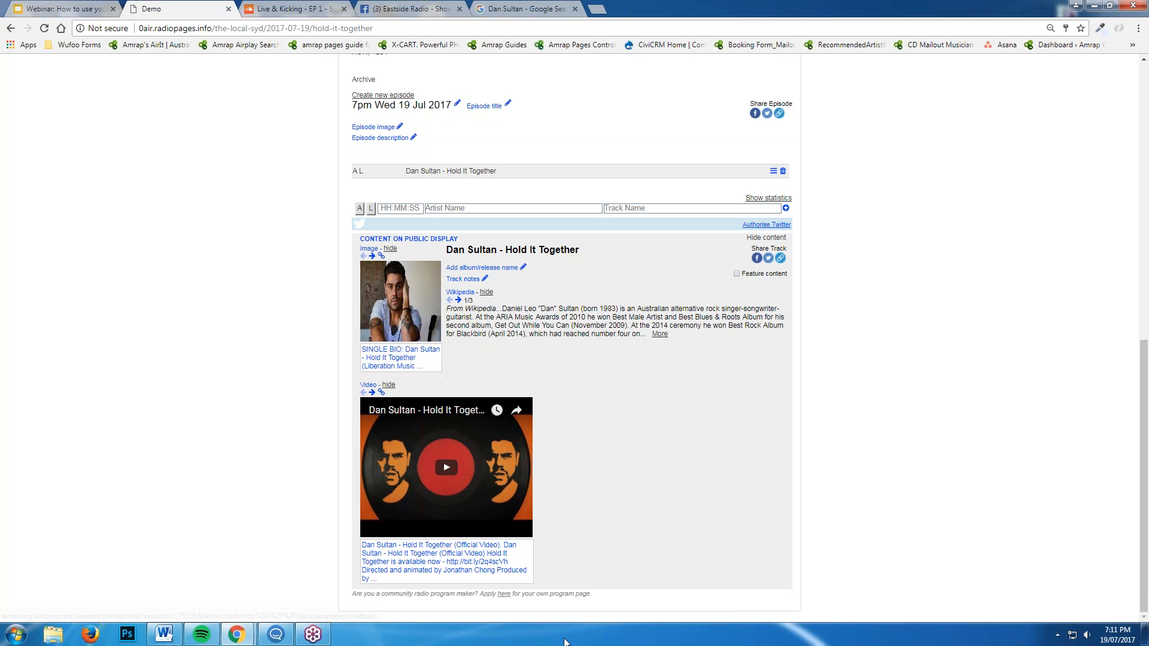
pyautogui.scroll(1, 526, 347)
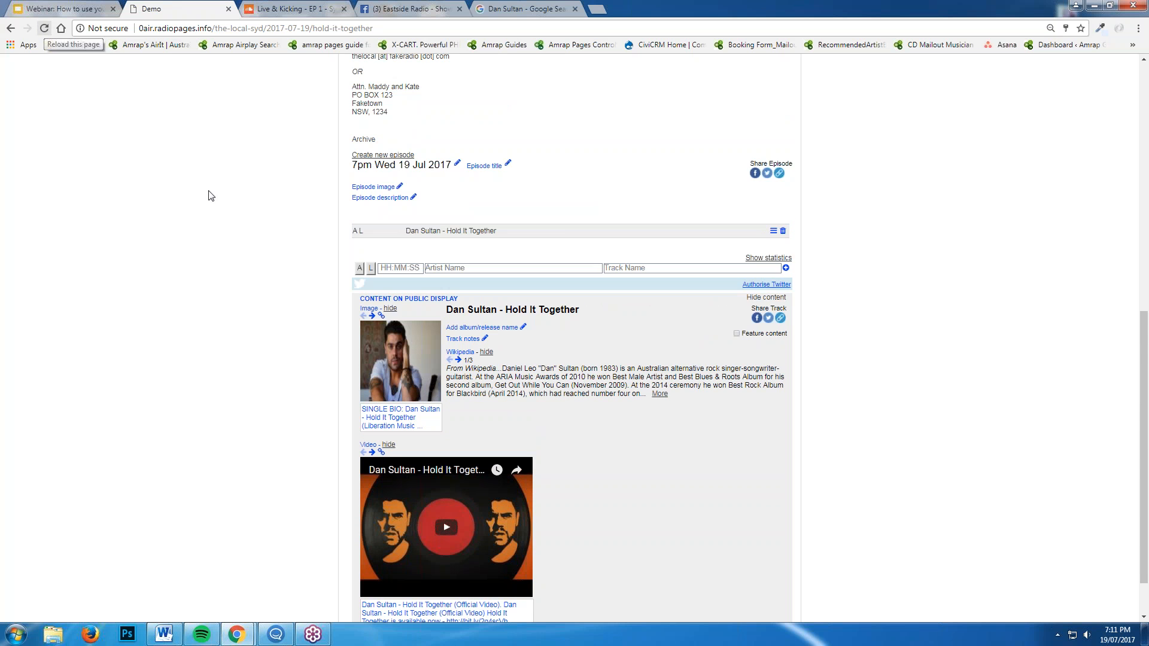
pyautogui.scroll(-1, 556, 443)
pyautogui.click(44, 28)
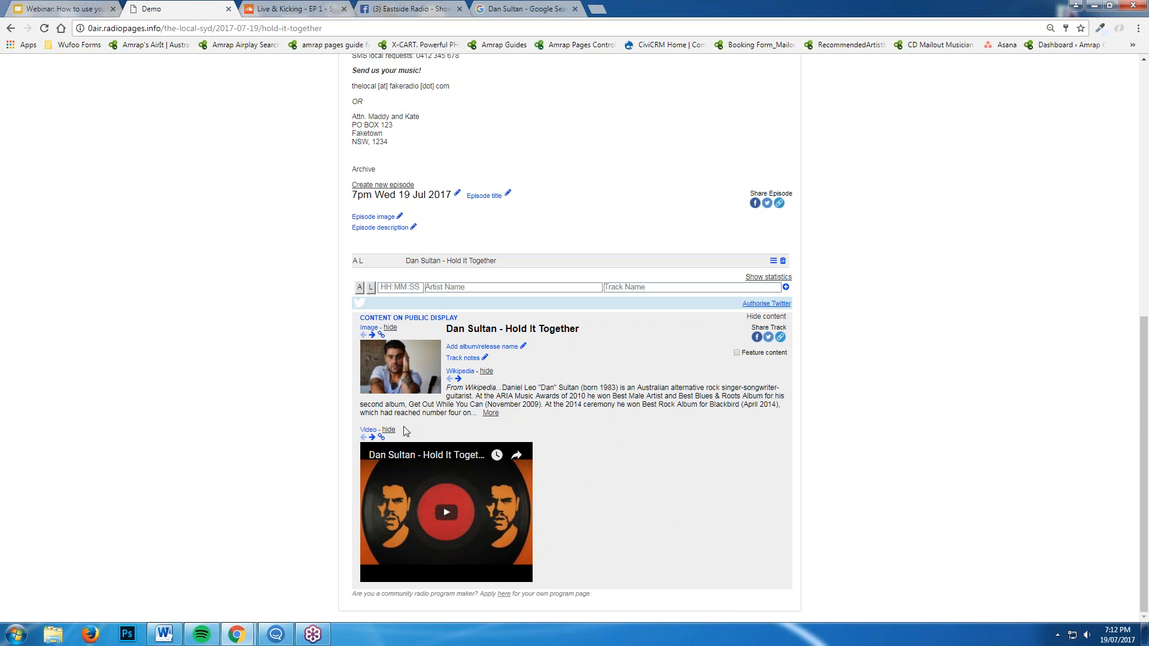
# Enter 'Killer' as the album/release name for Hold It Together and save it
pyautogui.click(524, 347)
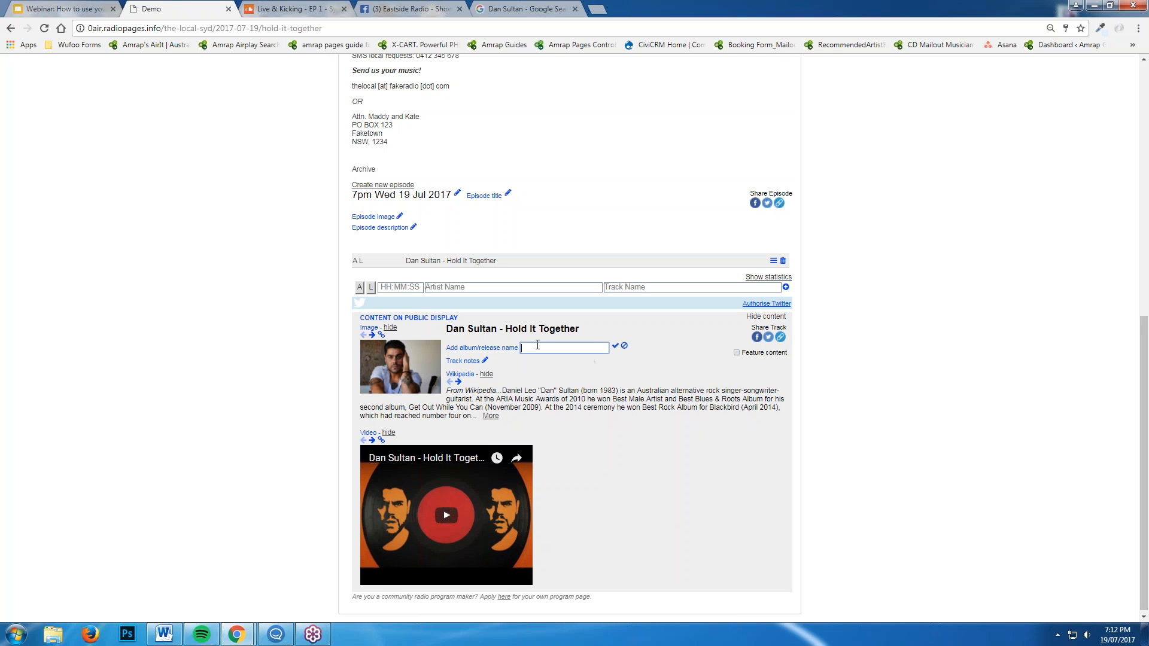
pyautogui.write('Killer')
pyautogui.click(616, 346)
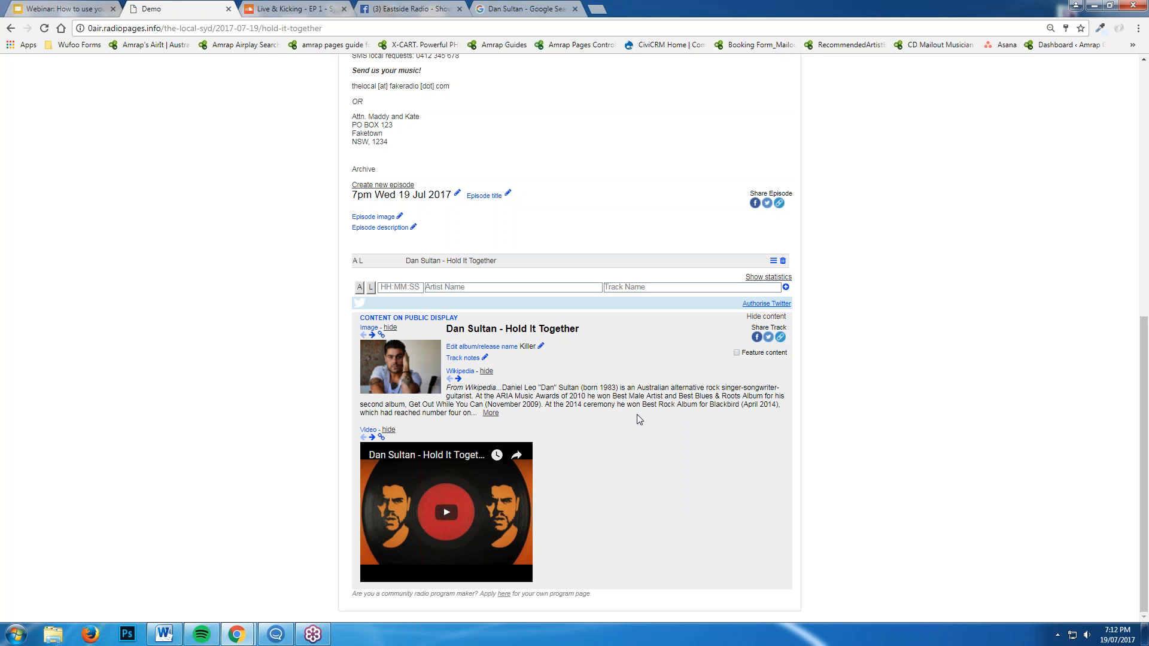
# Hide the Wikipedia bio and save the note 'The latest single by Dan Sultan is our Brand New Track of the Week'
pyautogui.click(486, 371)
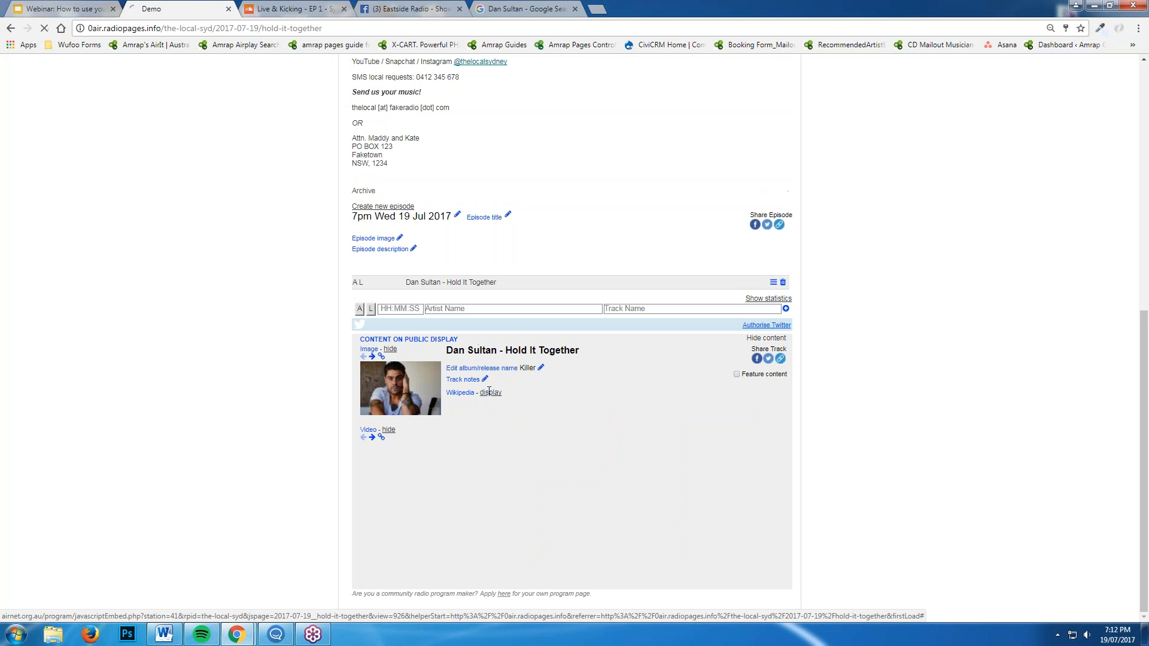
pyautogui.click(485, 379)
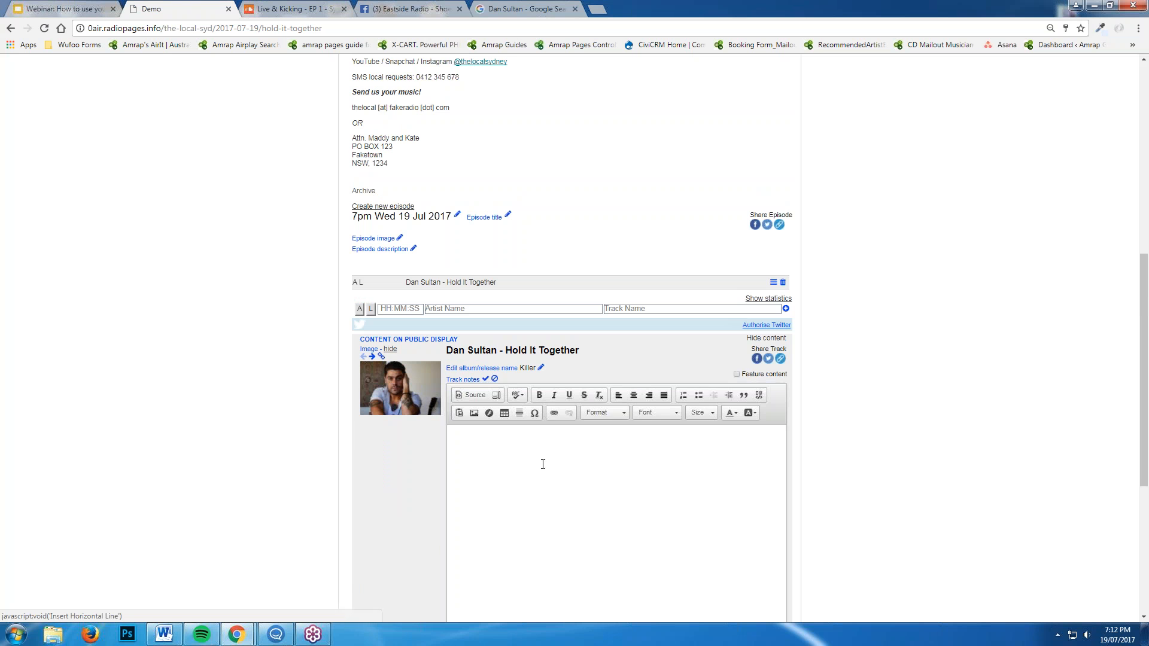
pyautogui.scroll(-2, 648, 513)
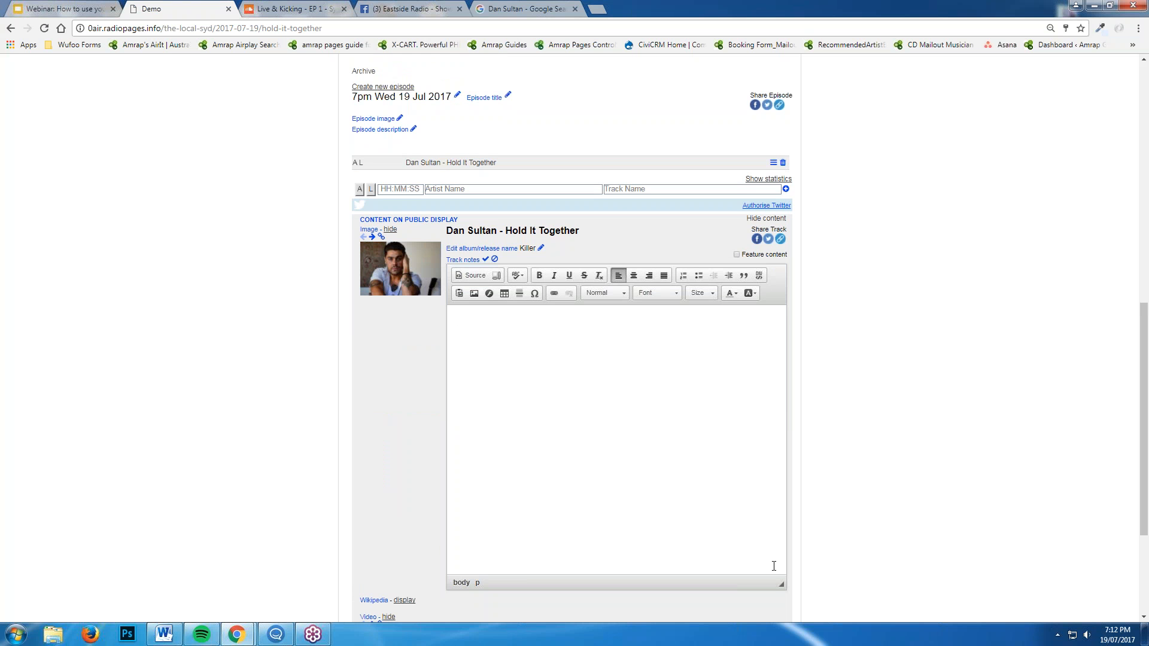
pyautogui.write('The latest single by Dan Sultan is our nBrand New Track of thw')
pyautogui.press('BackSpace')
pyautogui.write('e Week!')
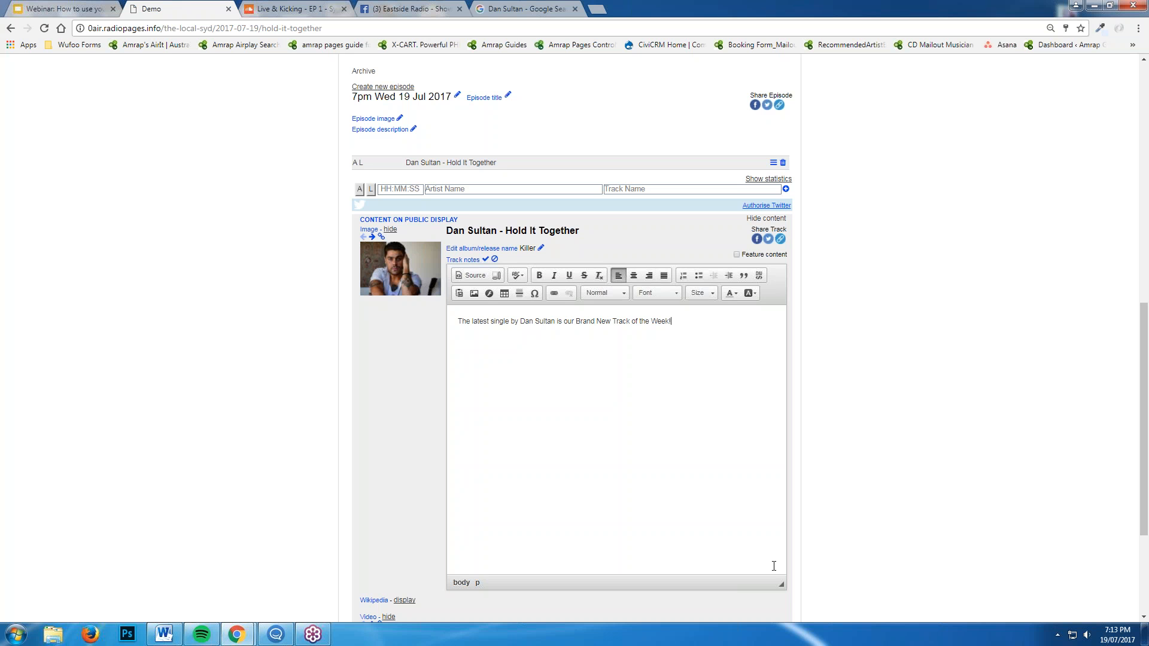
pyautogui.click(485, 259)
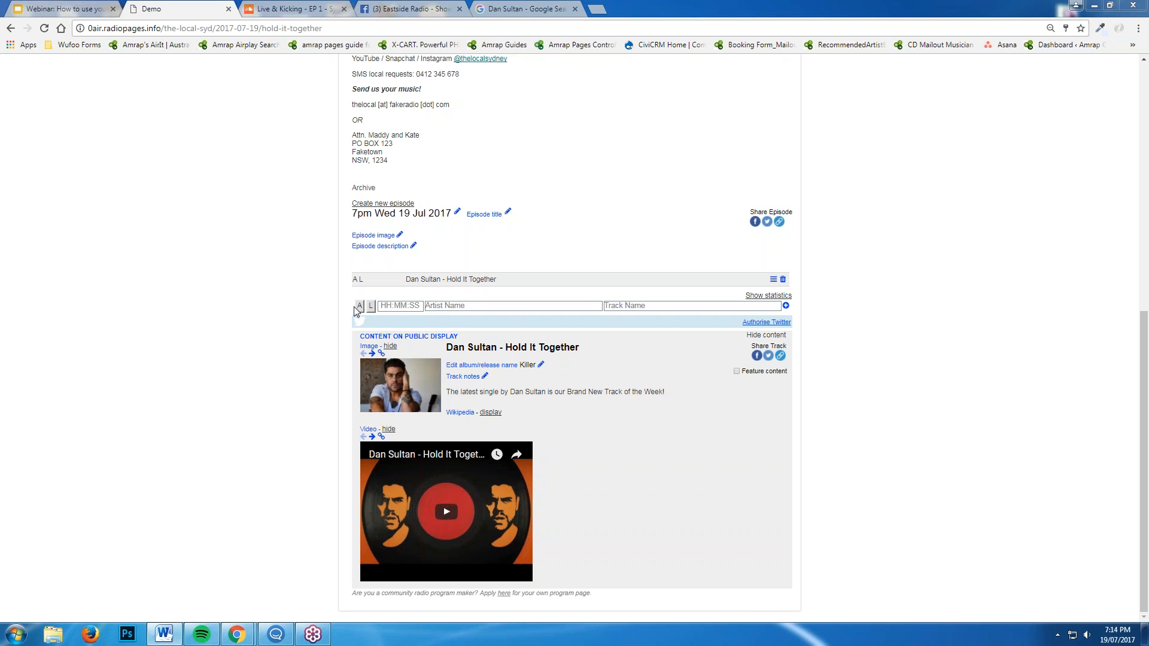
pyautogui.click(475, 306)
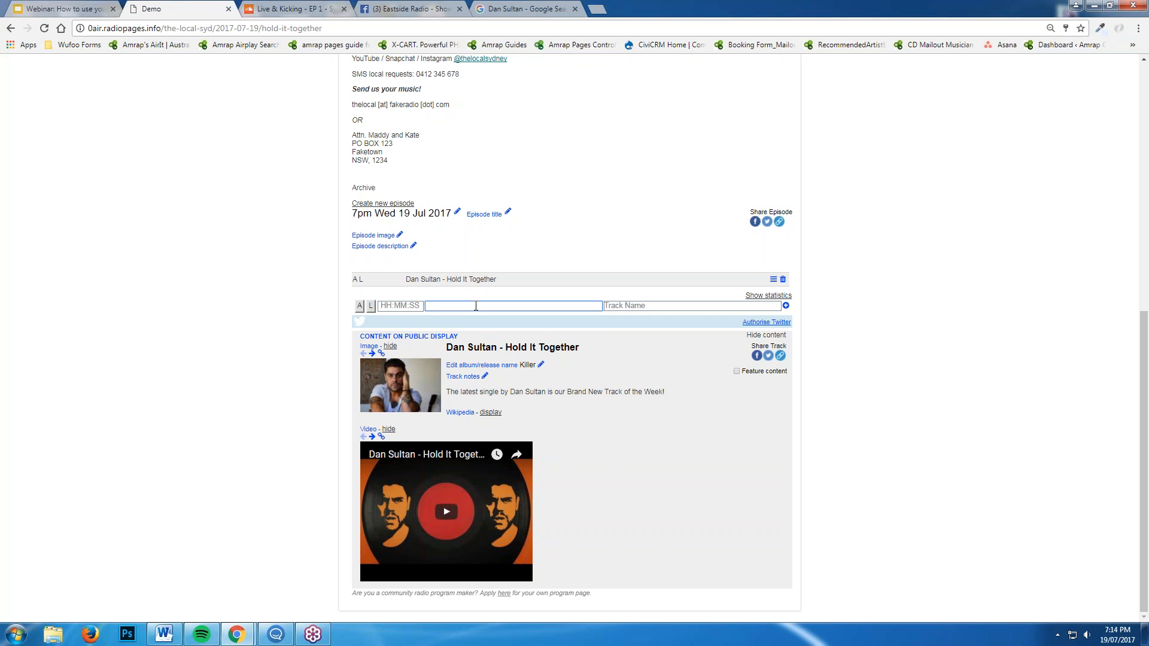
pyautogui.write('INTERVIEW:')
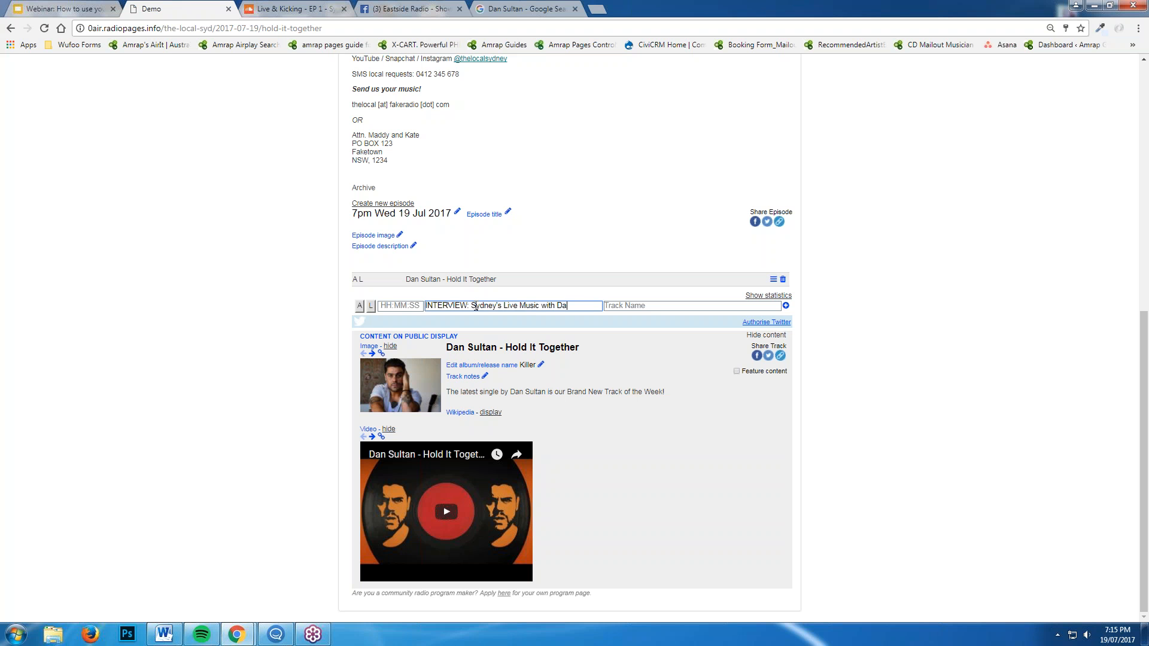
# Fill in 'How that lockout laws have affected our city' as the interview entry's track name
pyautogui.click(623, 303)
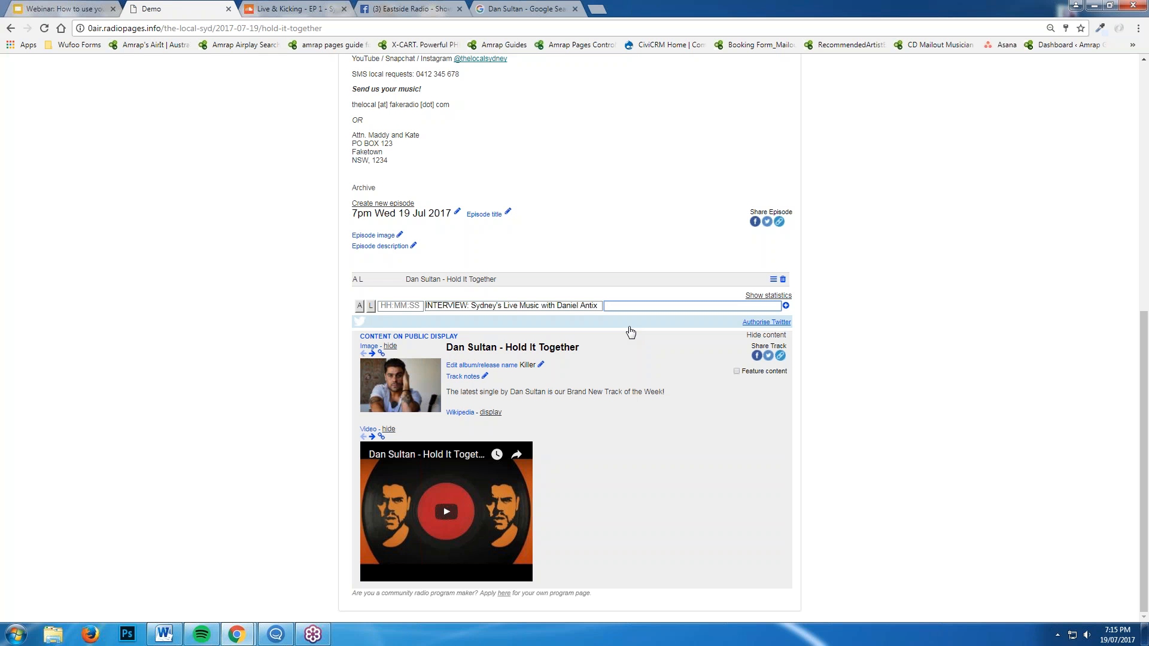
pyautogui.write('How that lockout laws have affected our city')
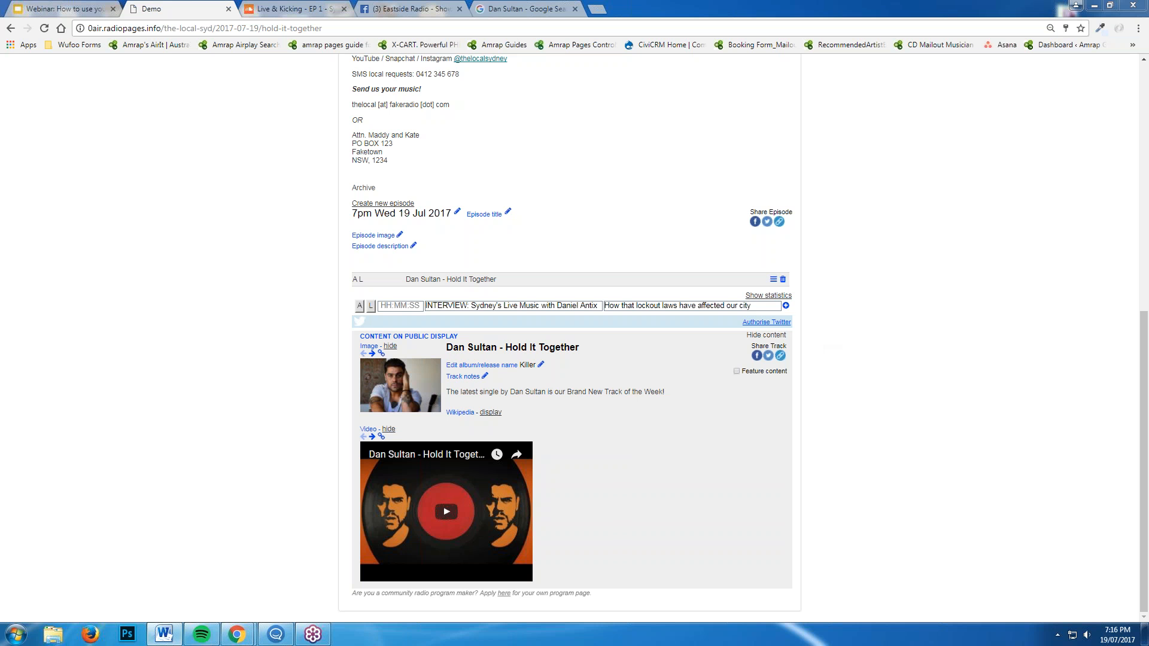
pyautogui.click(785, 306)
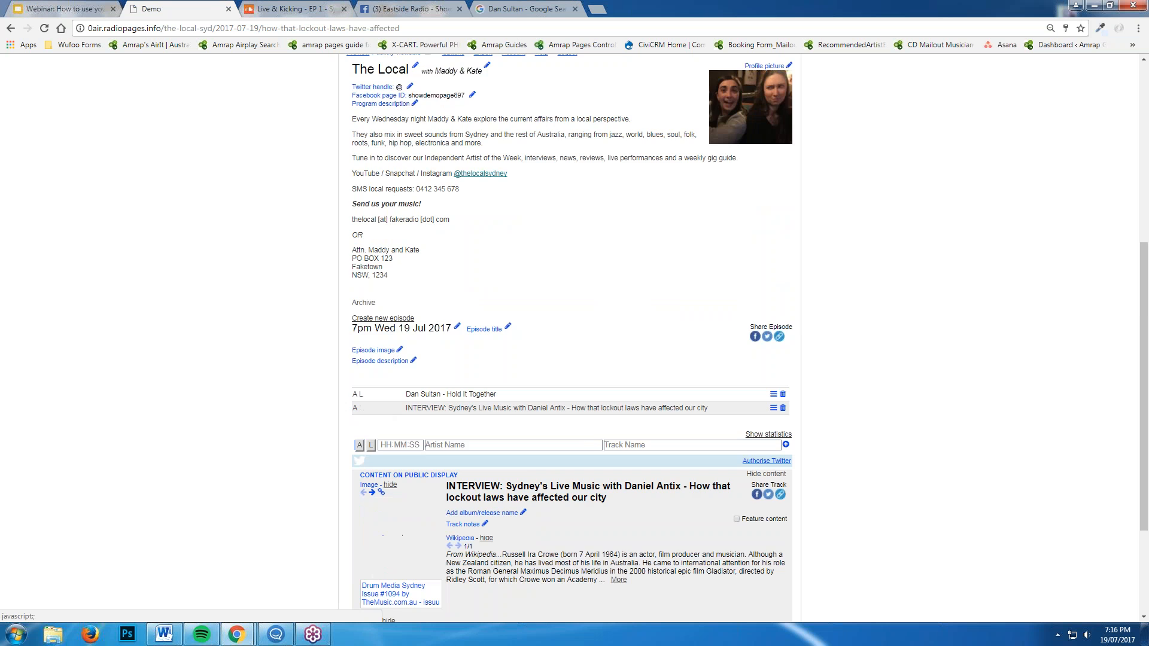
pyautogui.scroll(-3, 837, 425)
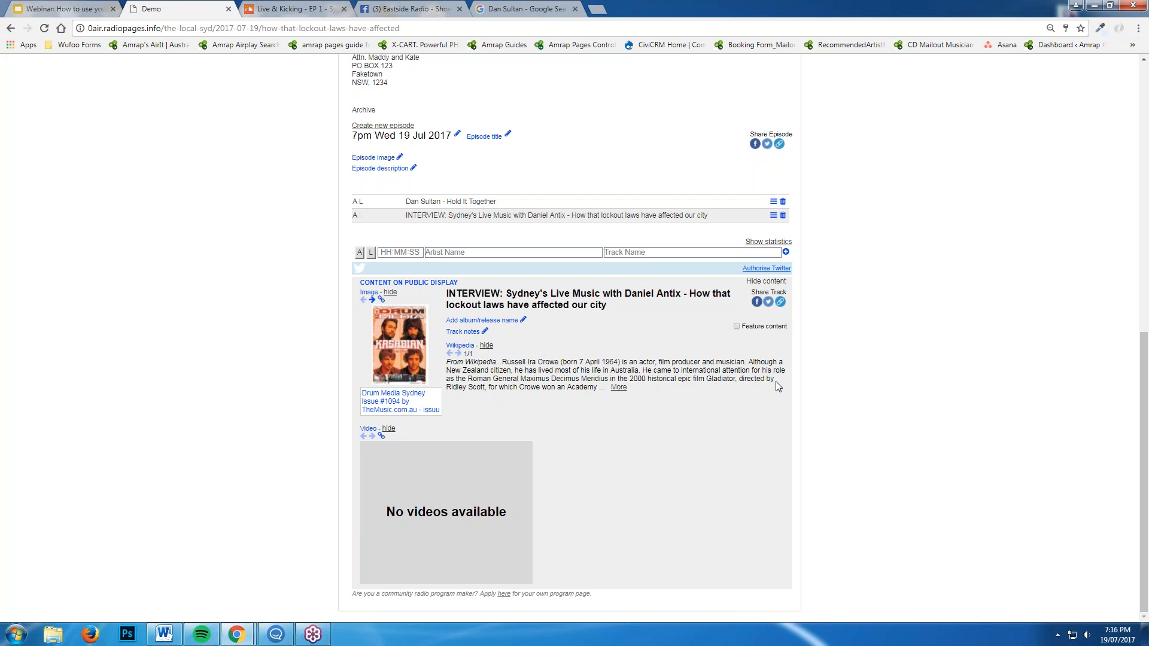
pyautogui.click(390, 292)
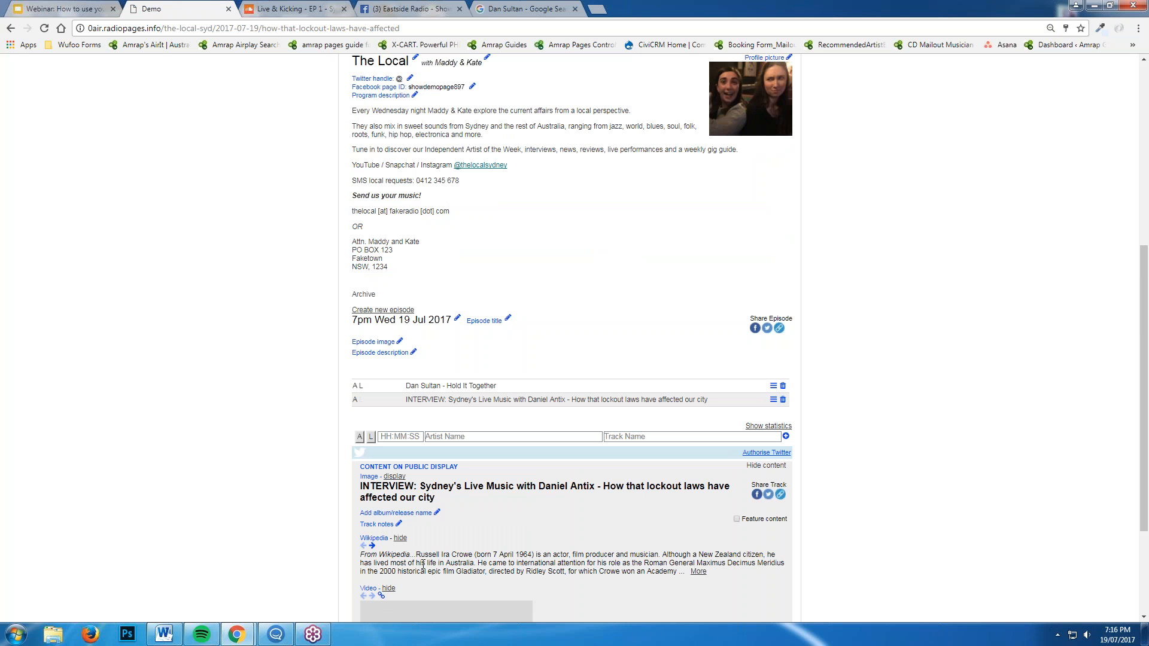
pyautogui.click(399, 538)
pyautogui.click(388, 572)
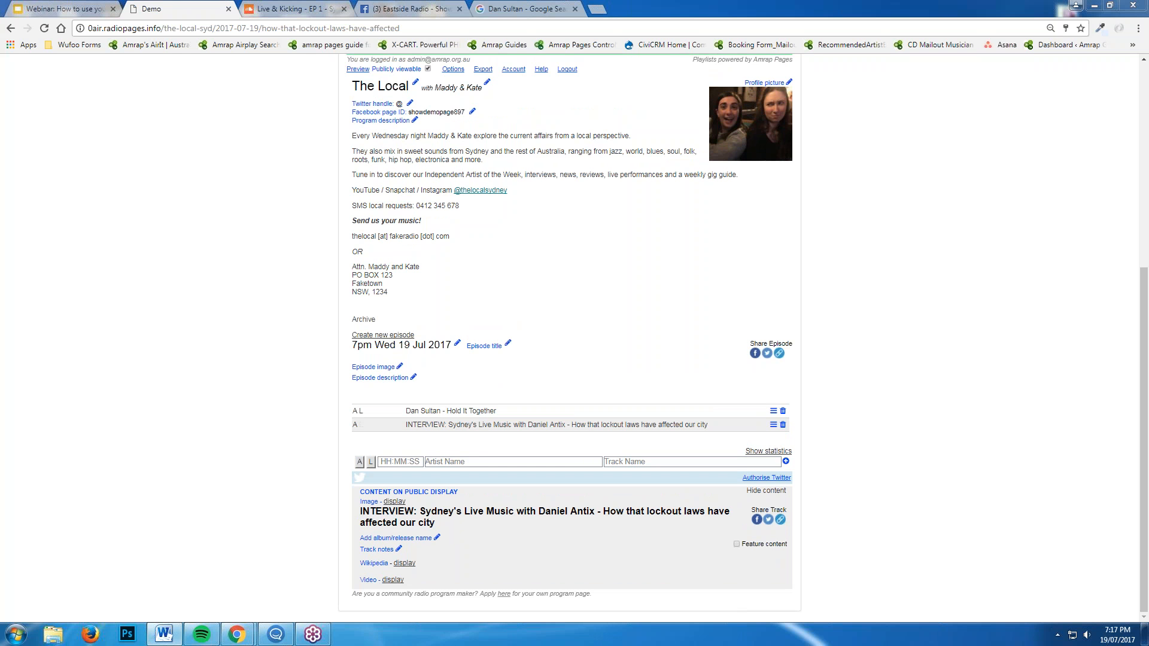
# Copy SoundCloud's classic compact-player embed code for Live & Kicking - EP 1 - Sydney, then go back to the episode page
pyautogui.click(315, 6)
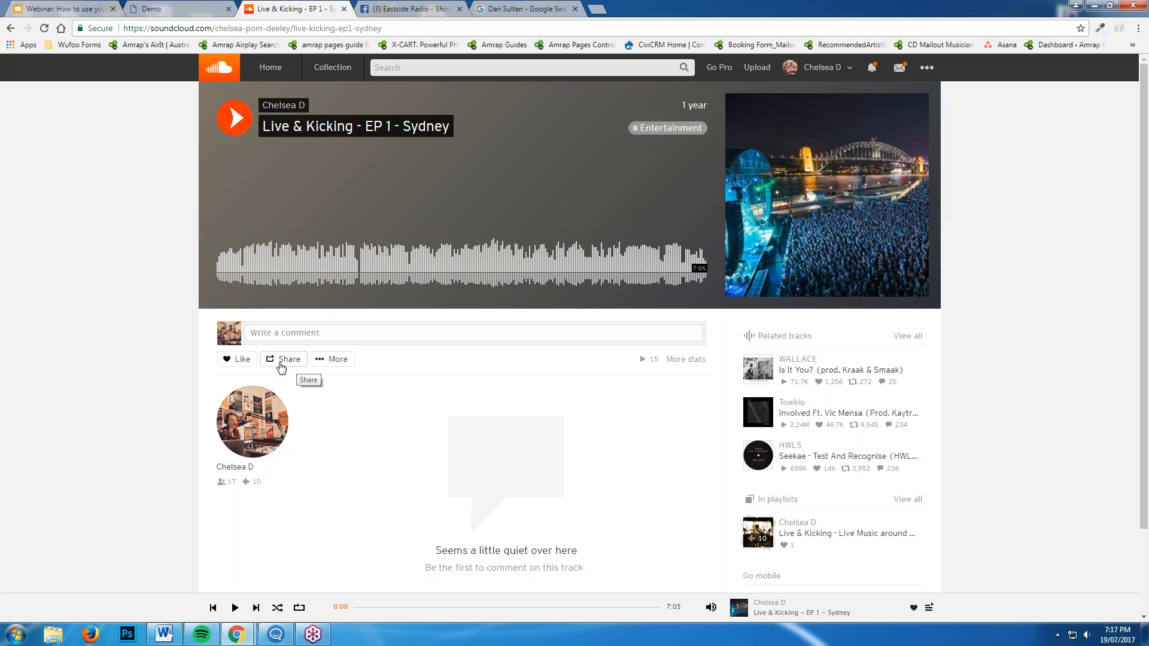
pyautogui.click(282, 360)
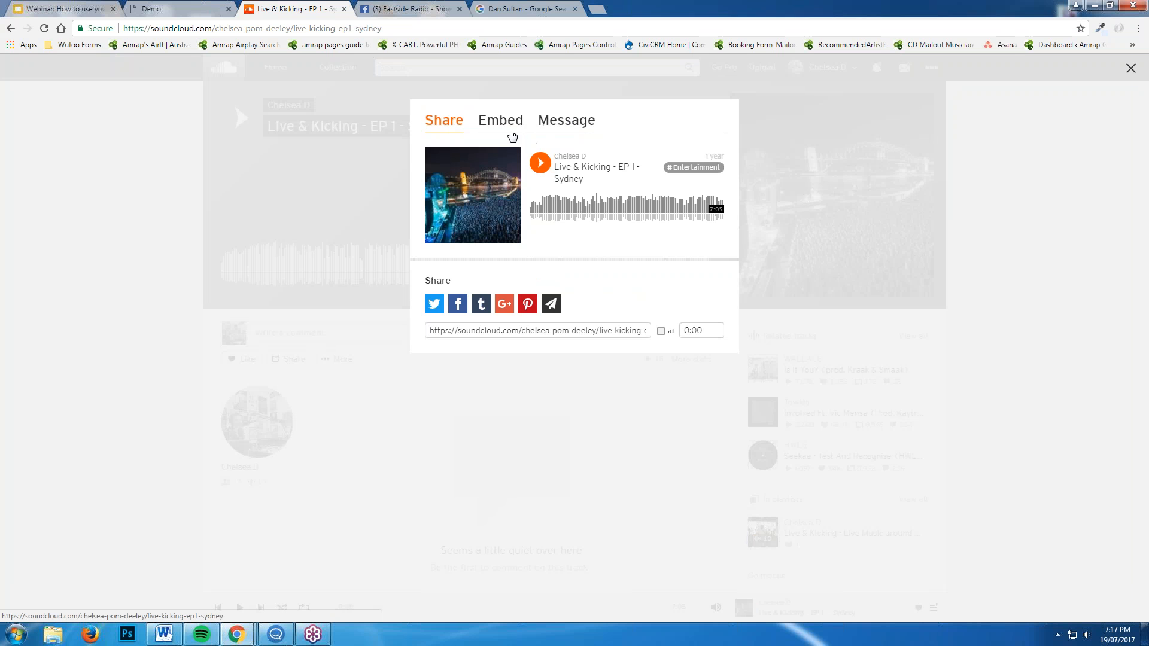
pyautogui.click(509, 133)
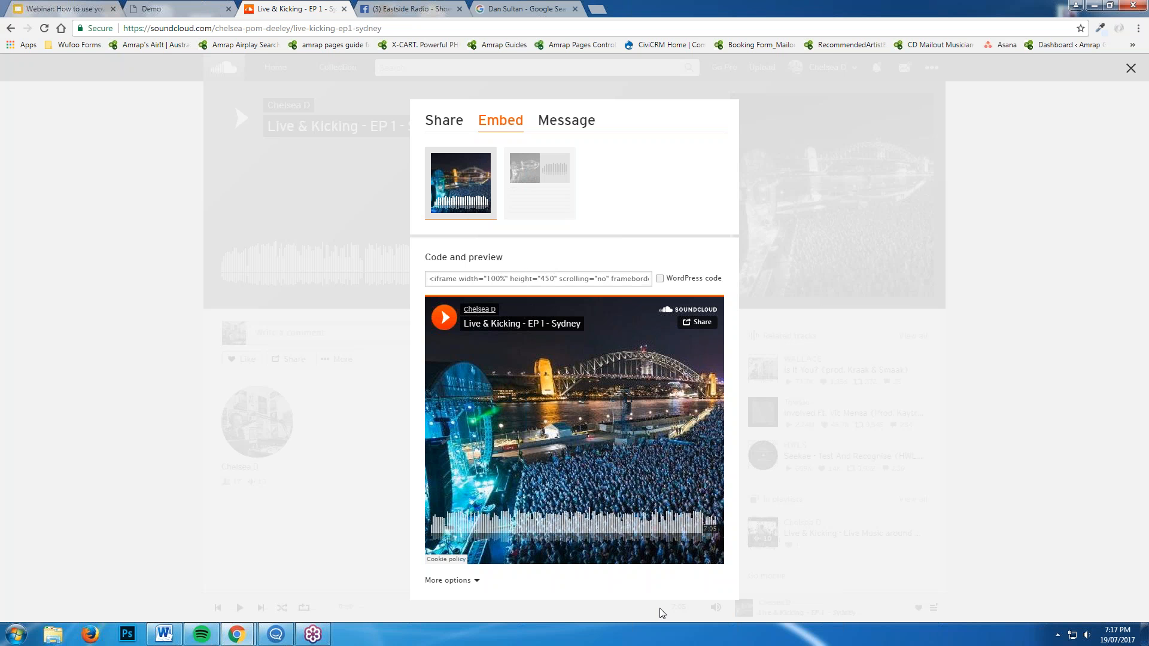
pyautogui.click(550, 191)
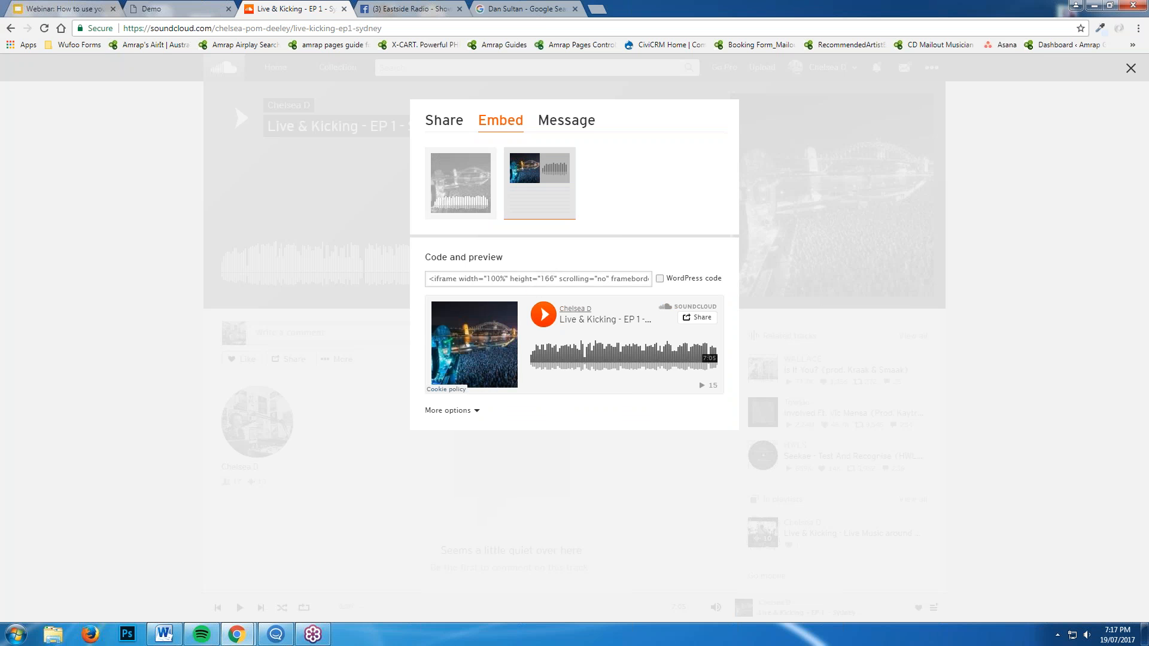
pyautogui.click(520, 284)
pyautogui.rightClick(520, 284)
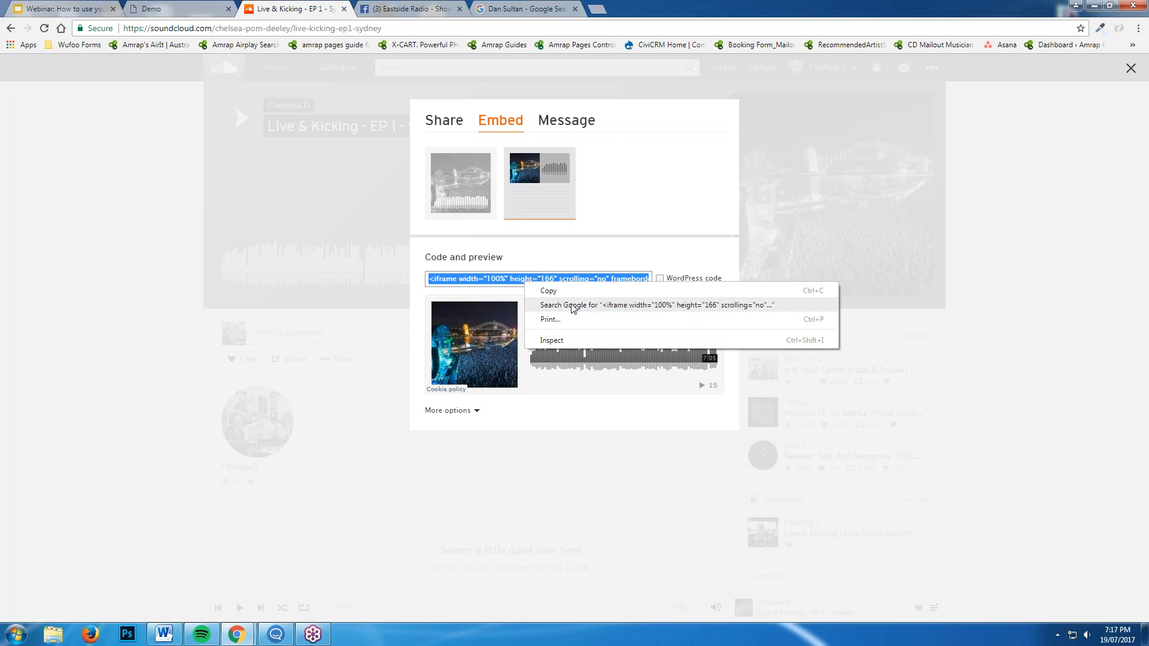
pyautogui.click(562, 291)
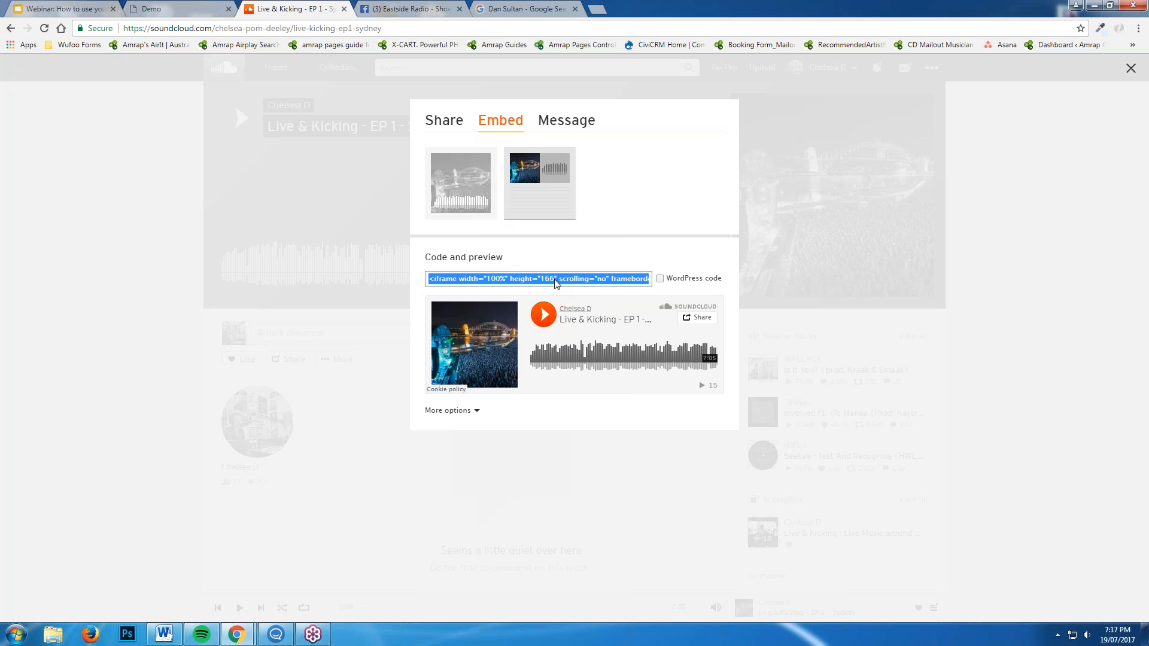
pyautogui.click(189, 9)
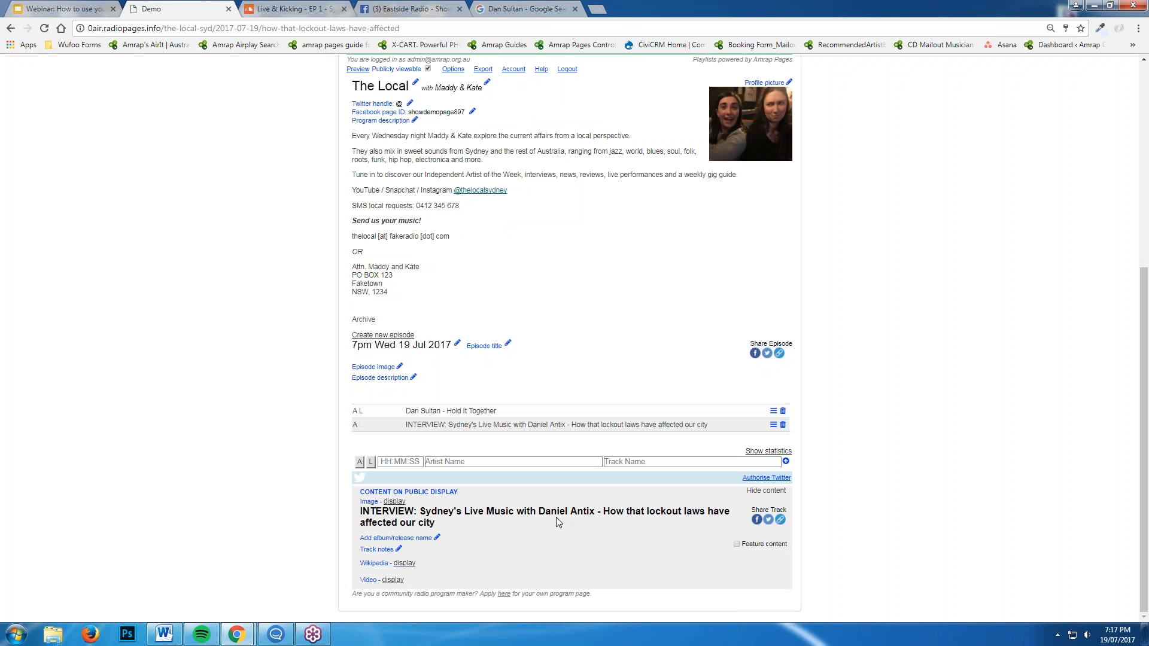
# Paste the Live & Kicking - EP 1 - Sydney SoundCloud iframe into the interview track's notes source and save
pyautogui.click(398, 549)
pyautogui.scroll(-5, 994, 477)
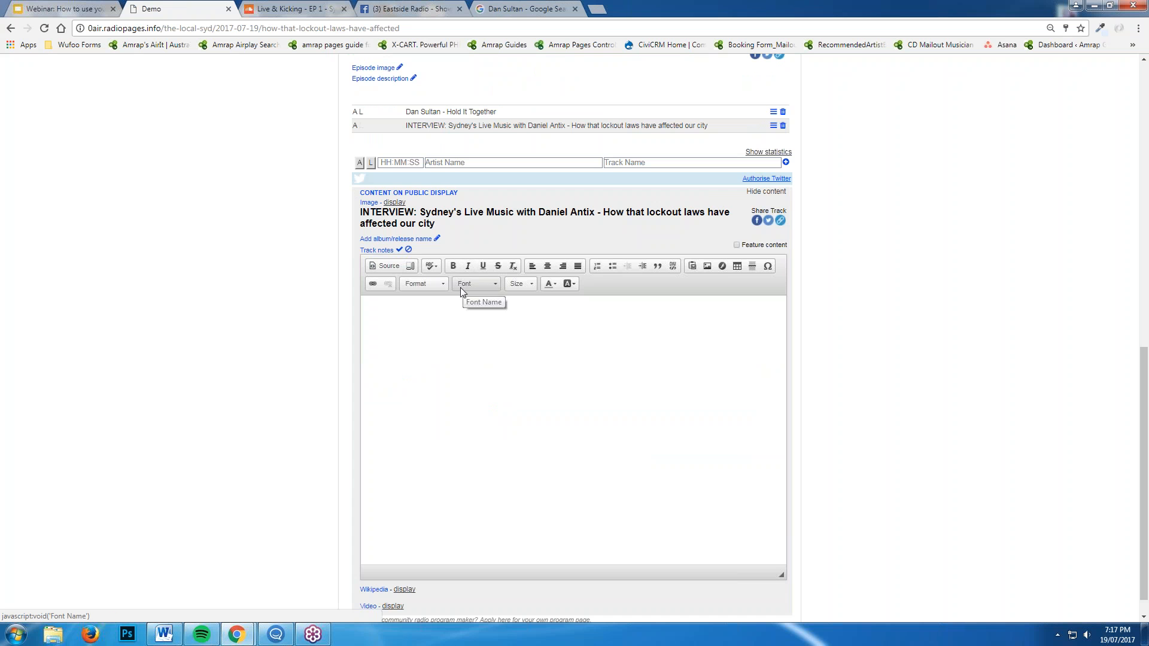
pyautogui.click(386, 268)
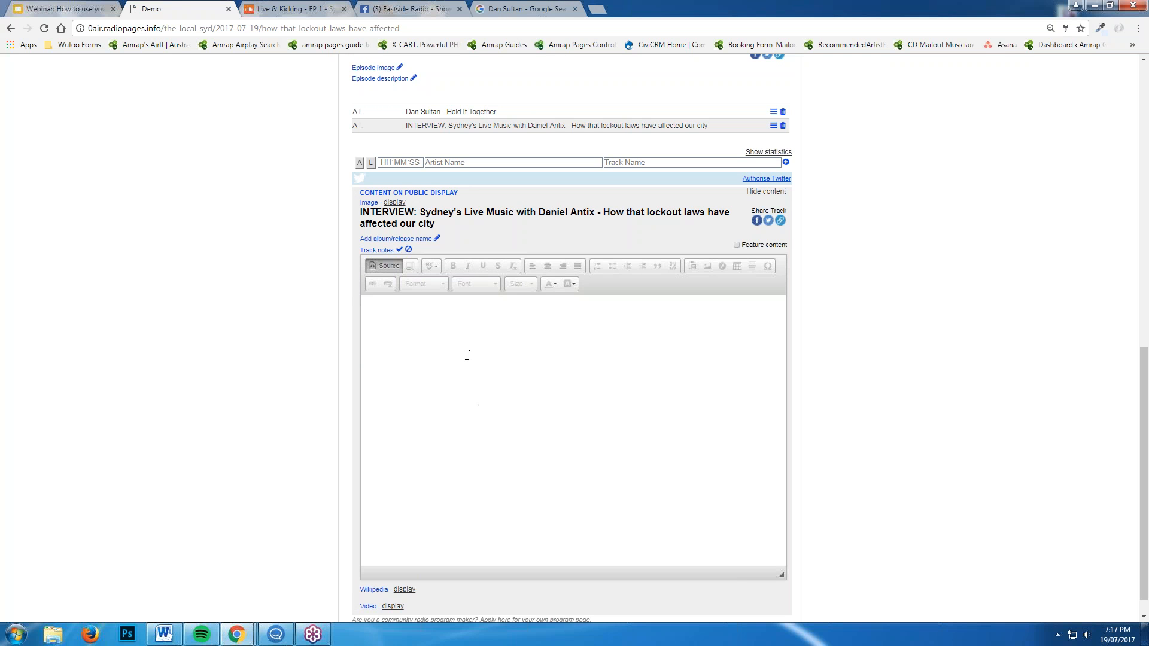
pyautogui.rightClick(453, 326)
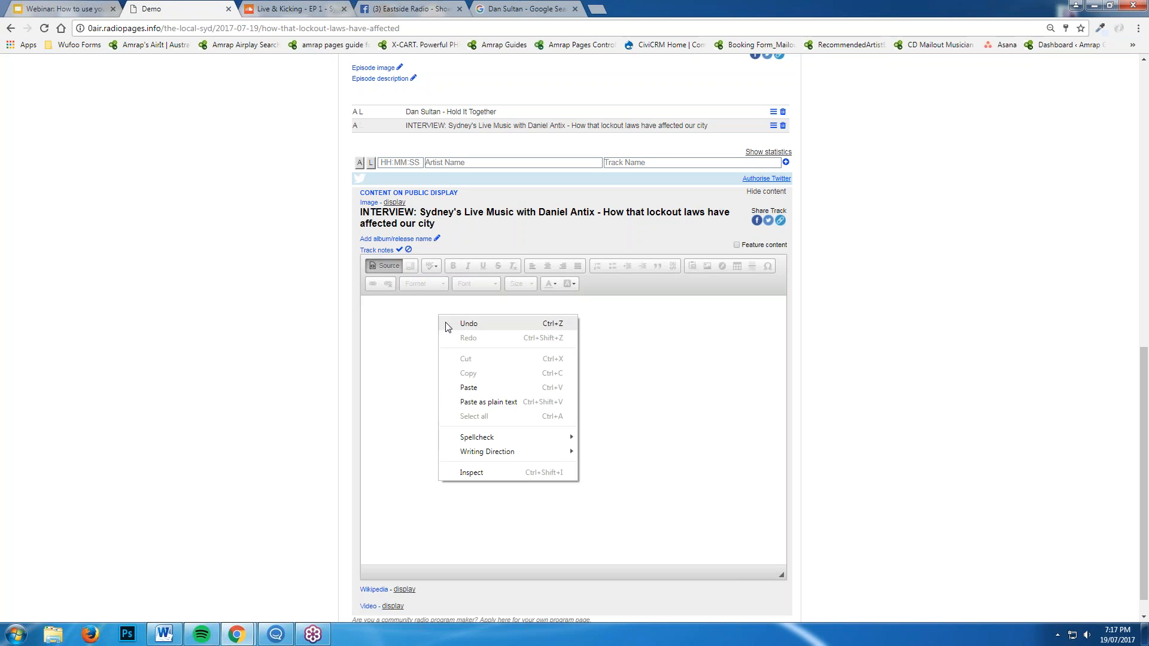
pyautogui.click(491, 386)
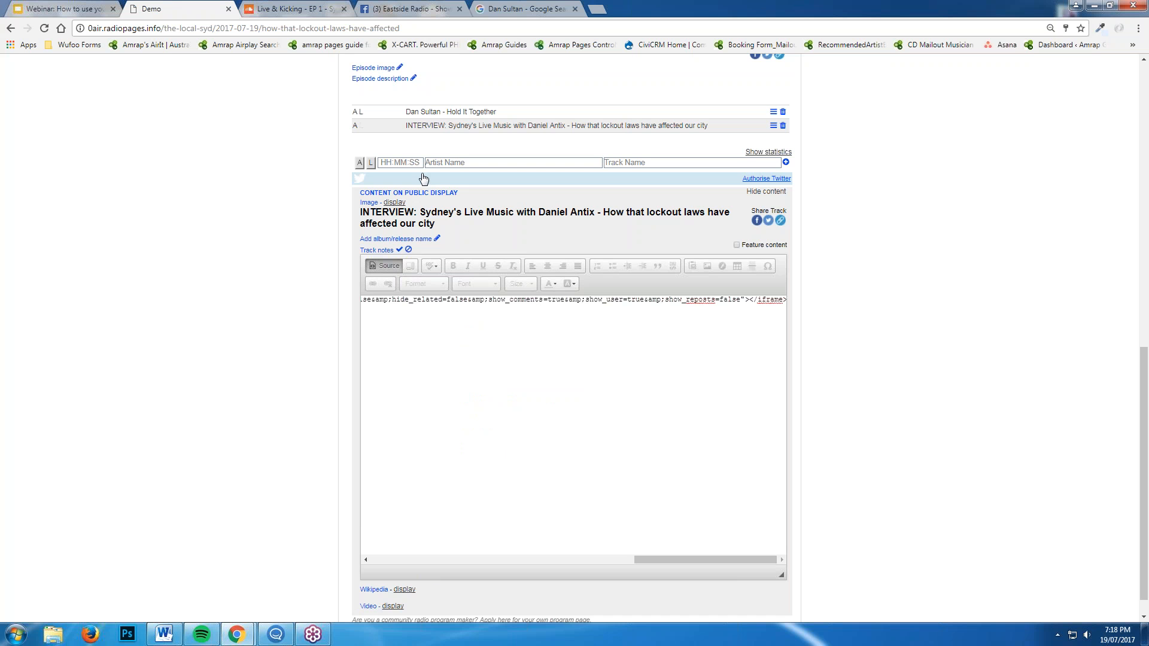
pyautogui.click(399, 251)
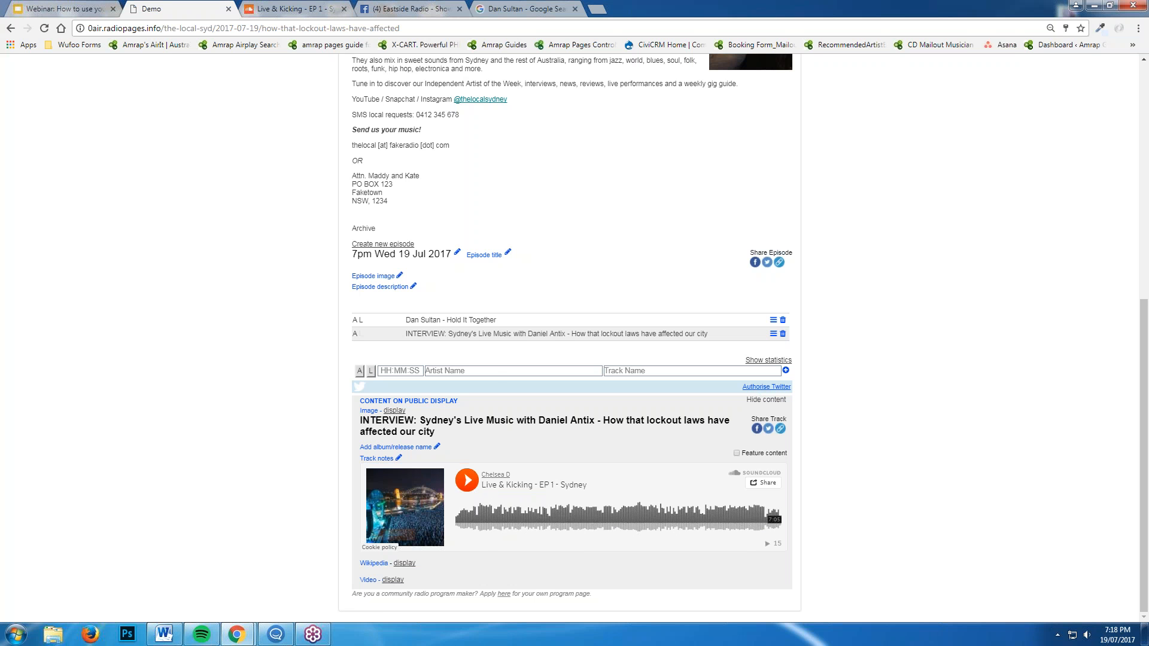
pyautogui.click(468, 483)
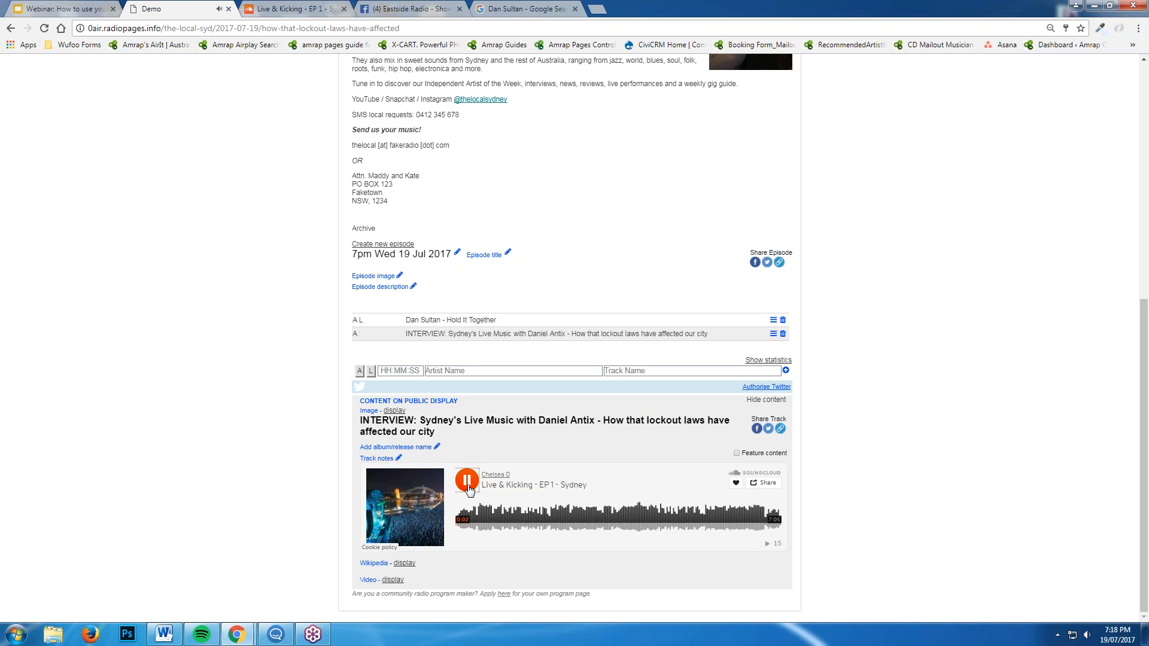
pyautogui.click(467, 481)
pyautogui.click(770, 480)
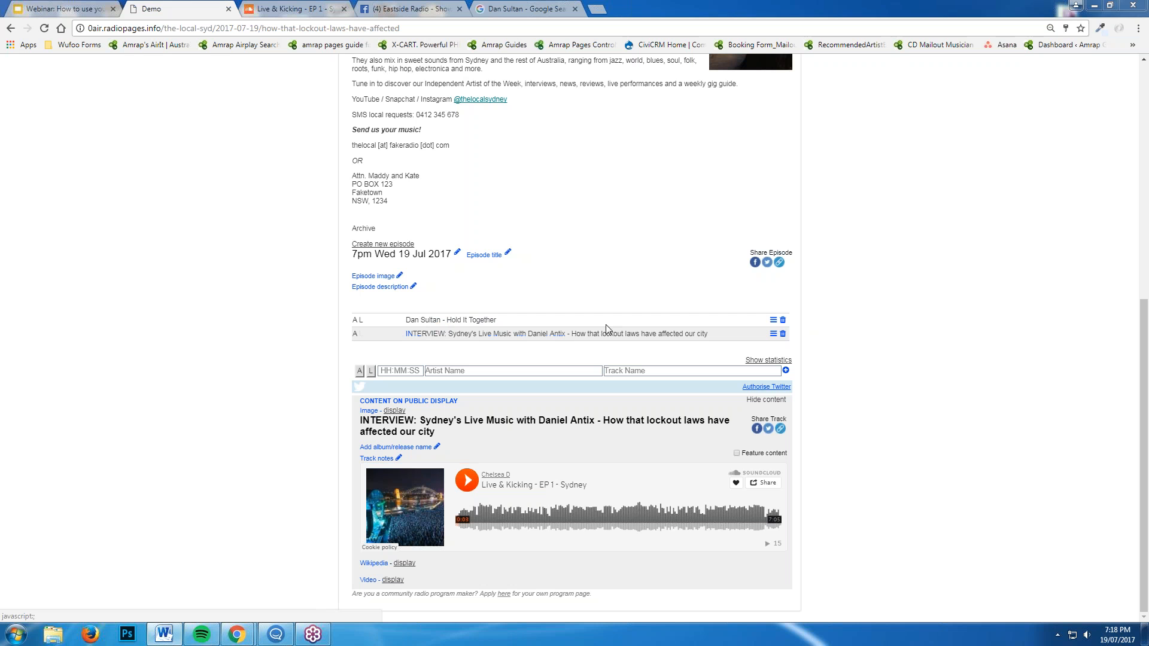
# Correct the first playlist row's artist name to 'Dan Sultan', removing the trailing space
pyautogui.doubleClick(423, 320)
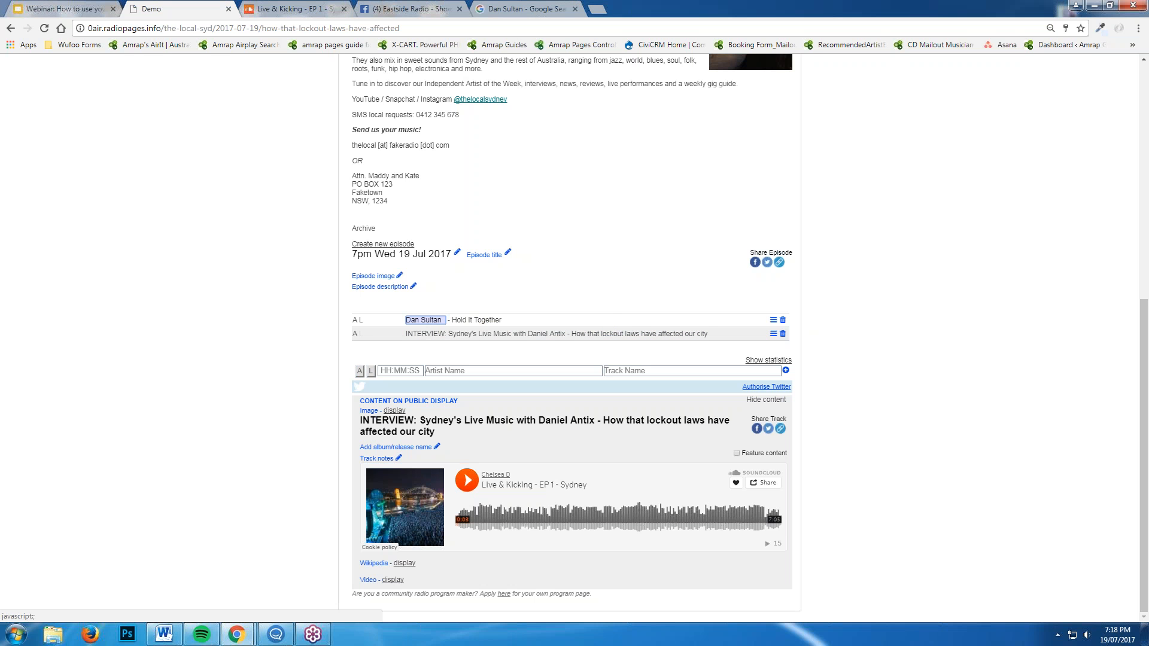
pyautogui.press('BackSpace')
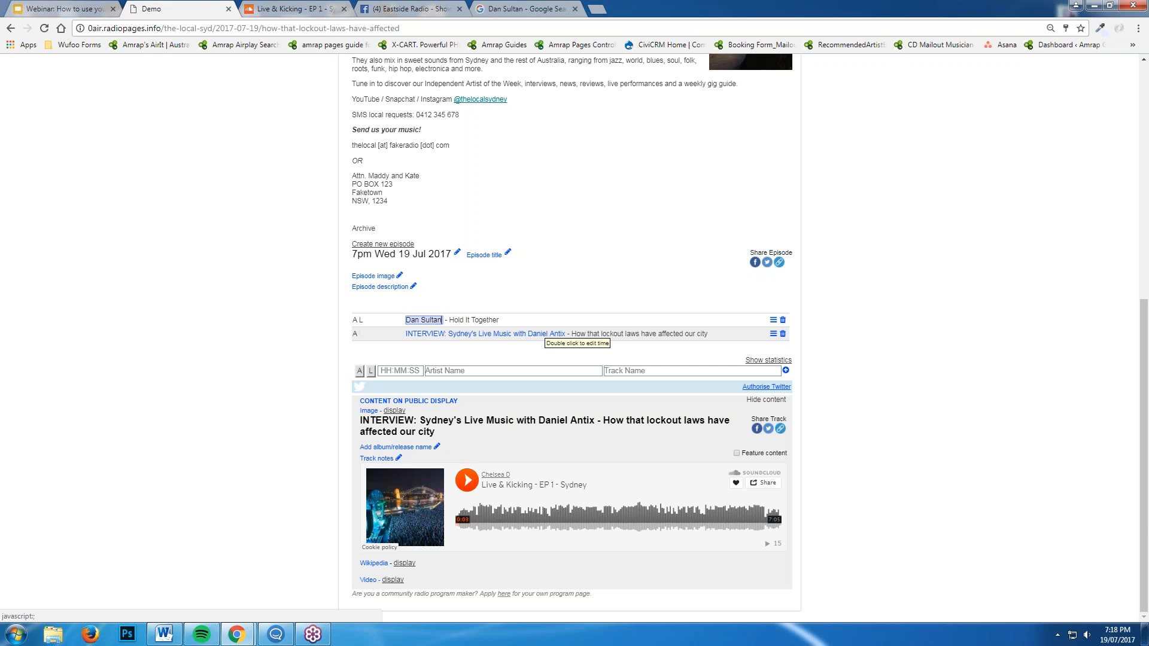
pyautogui.press('BackSpace')
pyautogui.press('BackSpace')
pyautogui.press('BackSpace')
pyautogui.press('BackSpace')
pyautogui.press('BackSpace')
pyautogui.press('BackSpace')
pyautogui.write('Sultan')
pyautogui.press('Return')
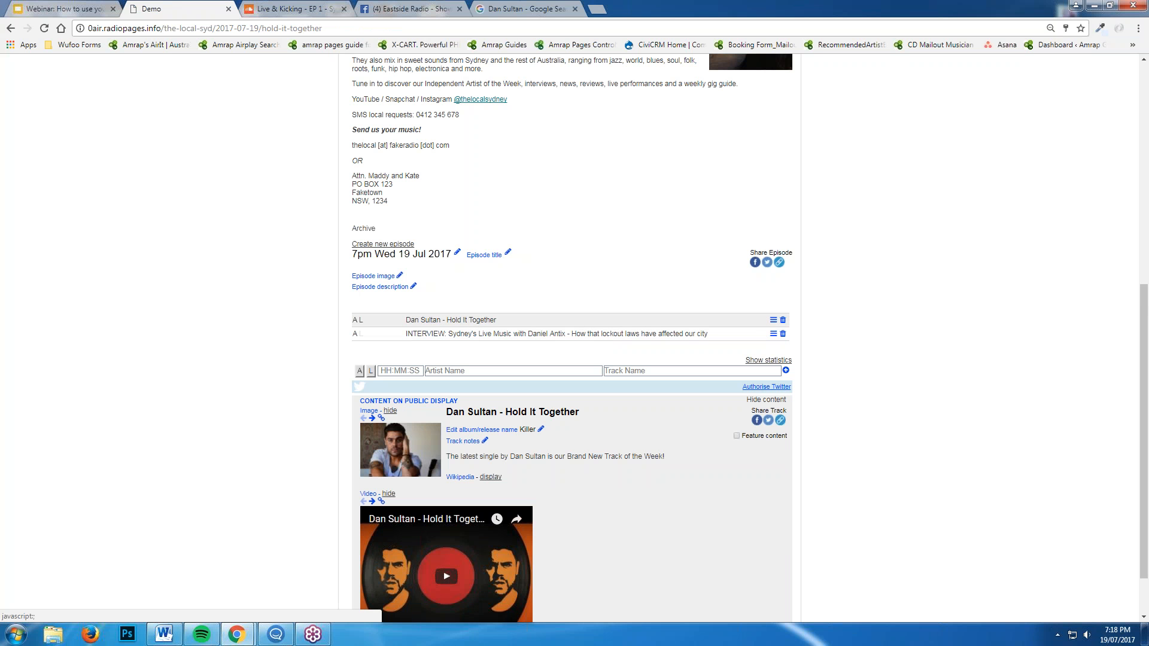
# Enter 07:05 as the Dan Sultan track's play time, then reopen and cancel the time field
pyautogui.click(722, 336)
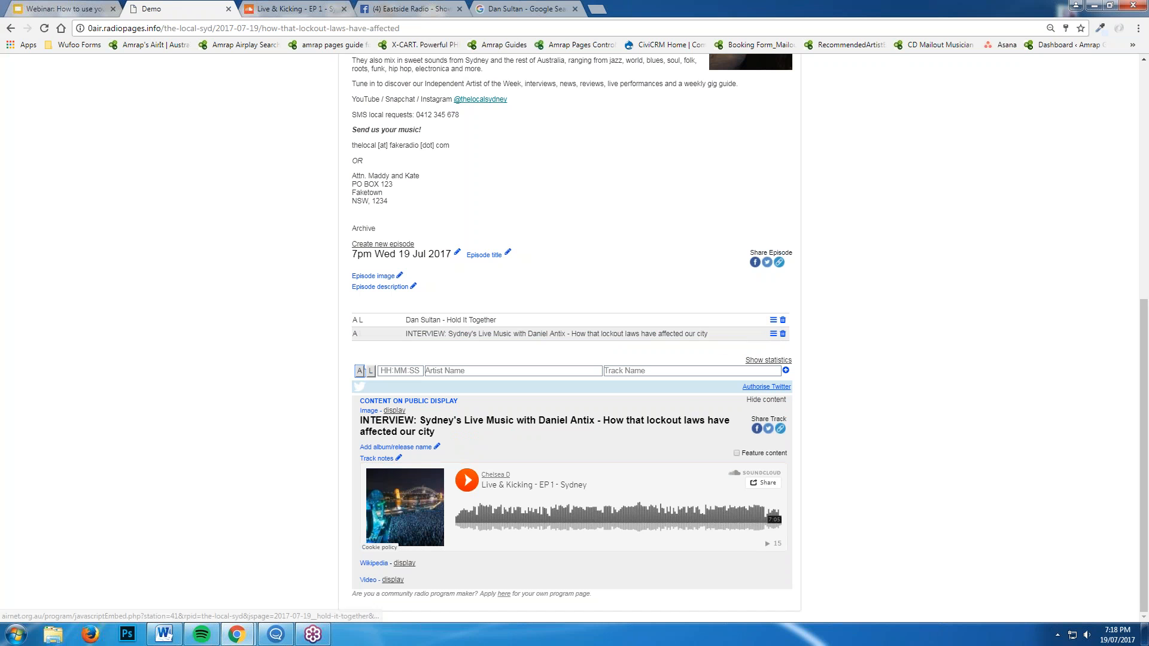
pyautogui.click(386, 320)
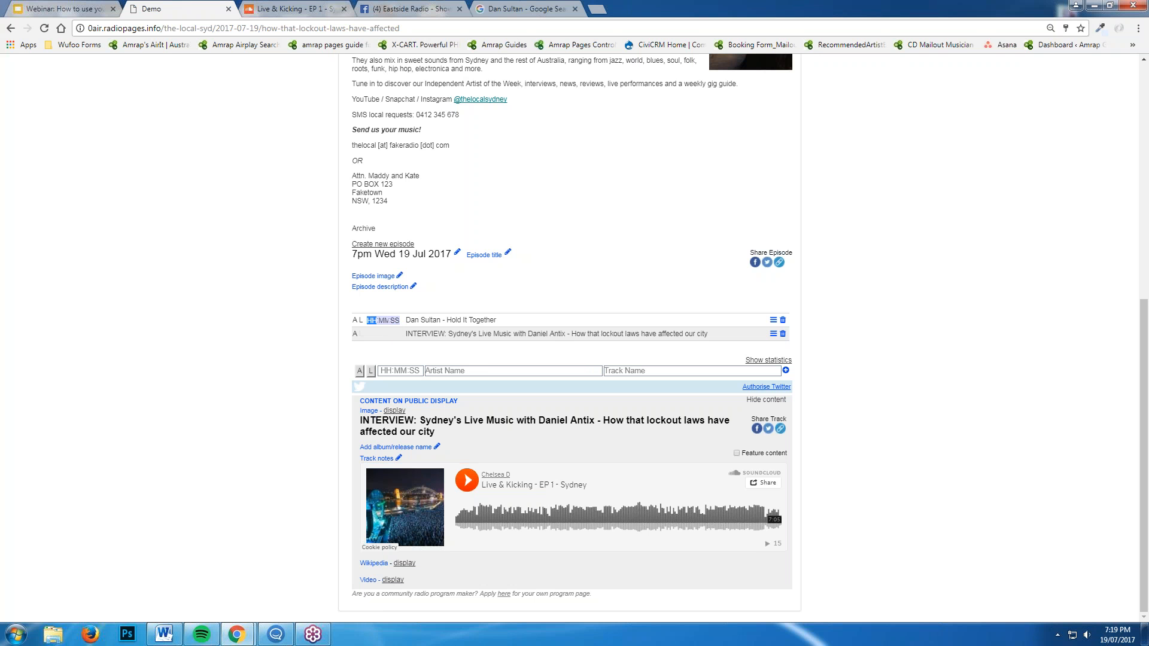
pyautogui.write('07:')
pyautogui.write('0')
pyautogui.write('5:00')
pyautogui.press('Return')
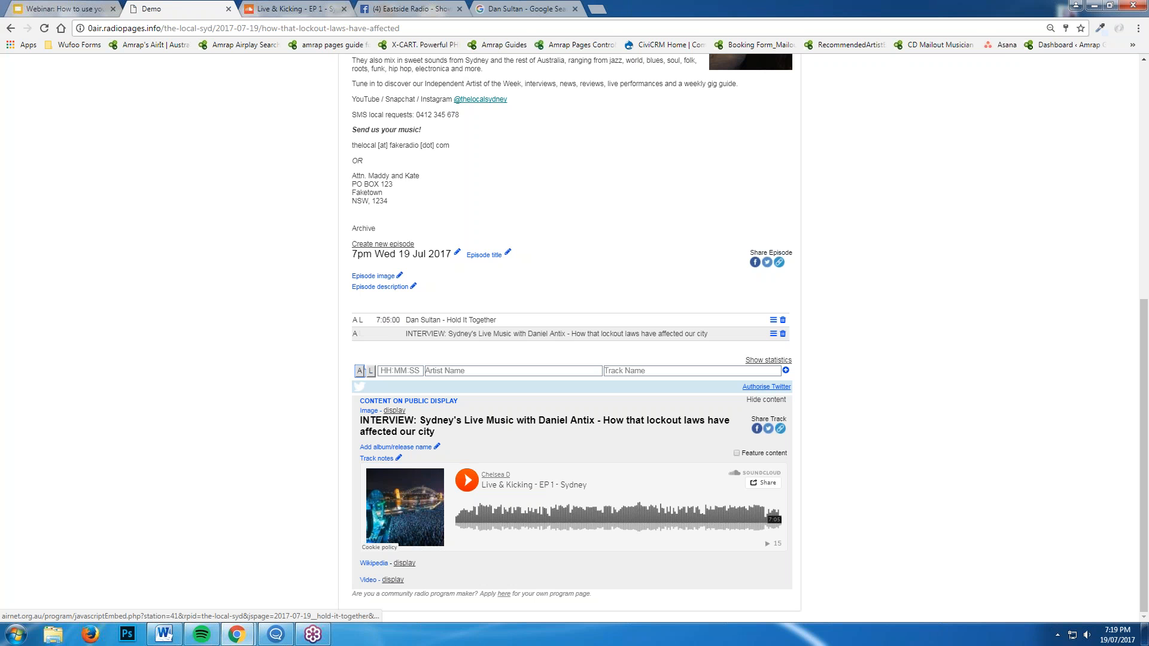
pyautogui.doubleClick(387, 319)
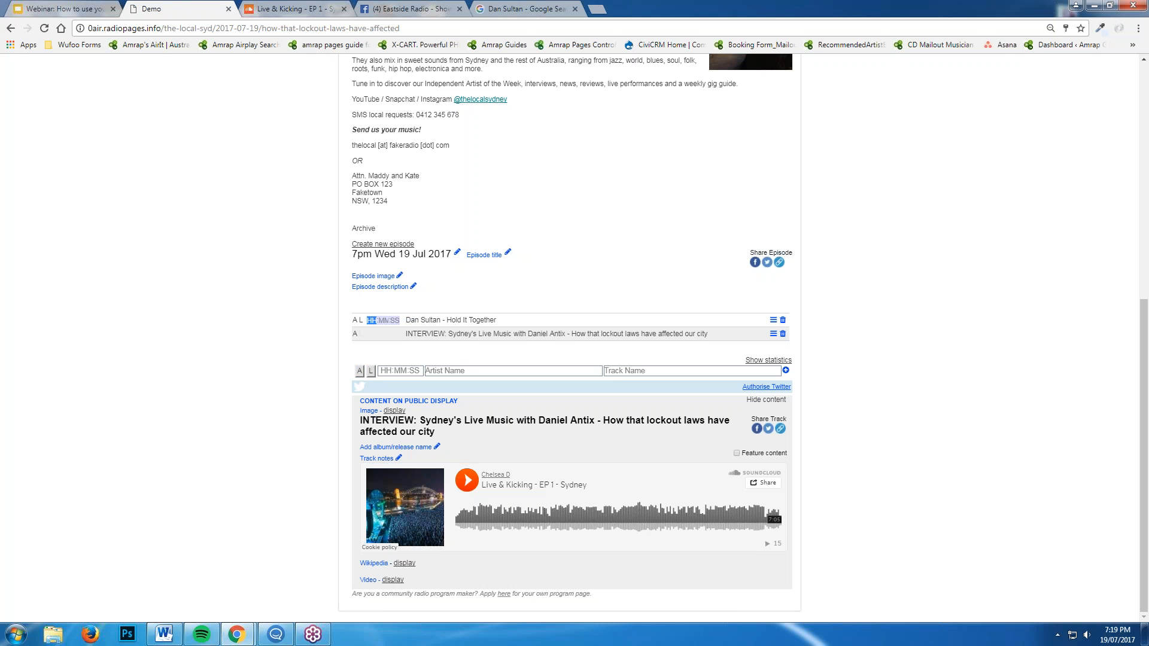
pyautogui.click(314, 307)
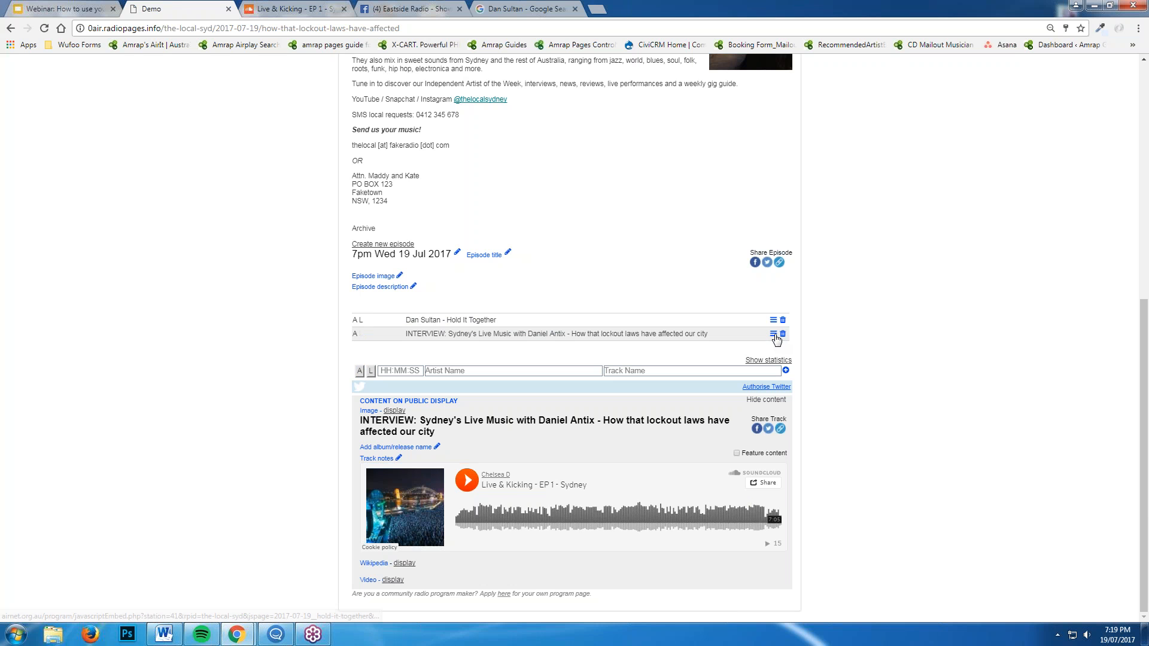
# Drag the INTERVIEW row to the top of the playlist, above Dan Sultan - Hold It Together
pyautogui.moveTo(774, 335); pyautogui.dragTo(771, 323)
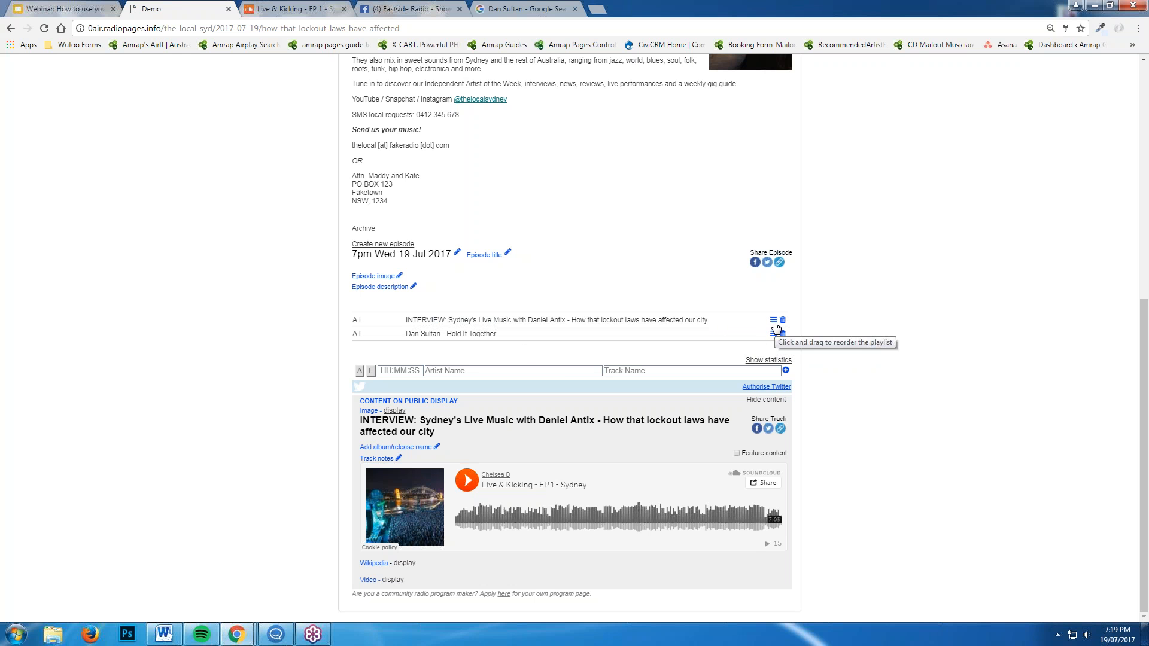
pyautogui.moveTo(773, 322)
pyautogui.mouseDown()
pyautogui.moveTo(777, 341)
pyautogui.moveTo(777, 324)
pyautogui.mouseUp()
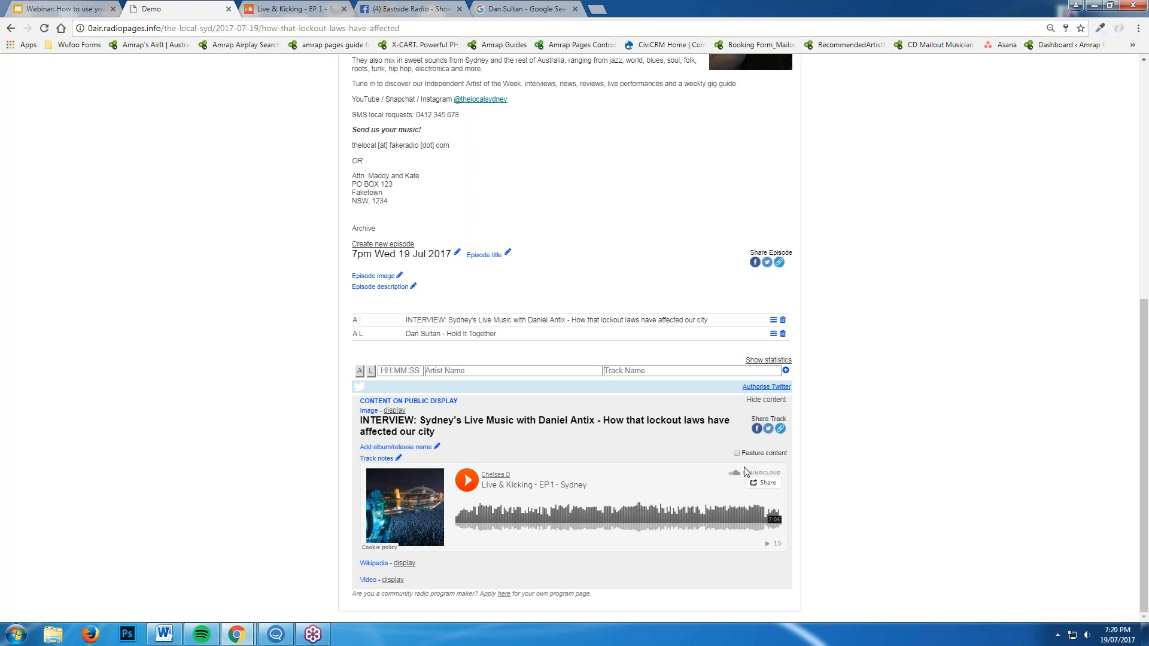
# Tick Feature content for the INTERVIEW entry in the Content on public display panel
pyautogui.click(737, 452)
pyautogui.scroll(2, 837, 485)
pyautogui.scroll(-2, 824, 511)
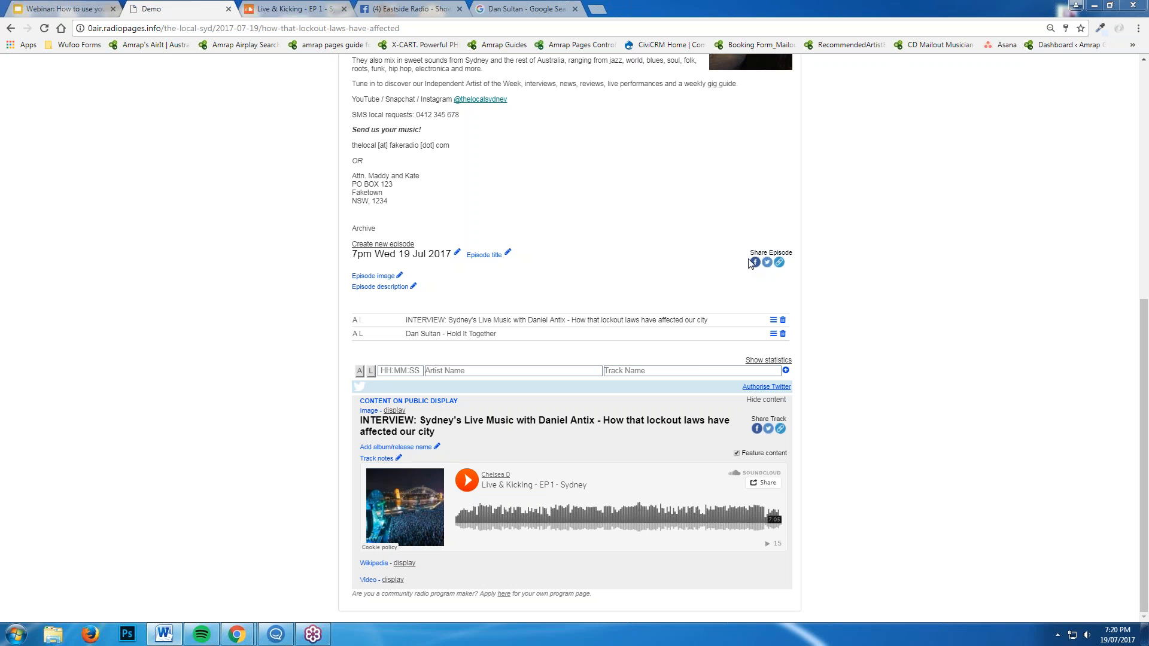
# Retitle the episode 'New Dan Sultan + How The lockout Laws have changed Sydney's Live Music Scene'
pyautogui.click(508, 252)
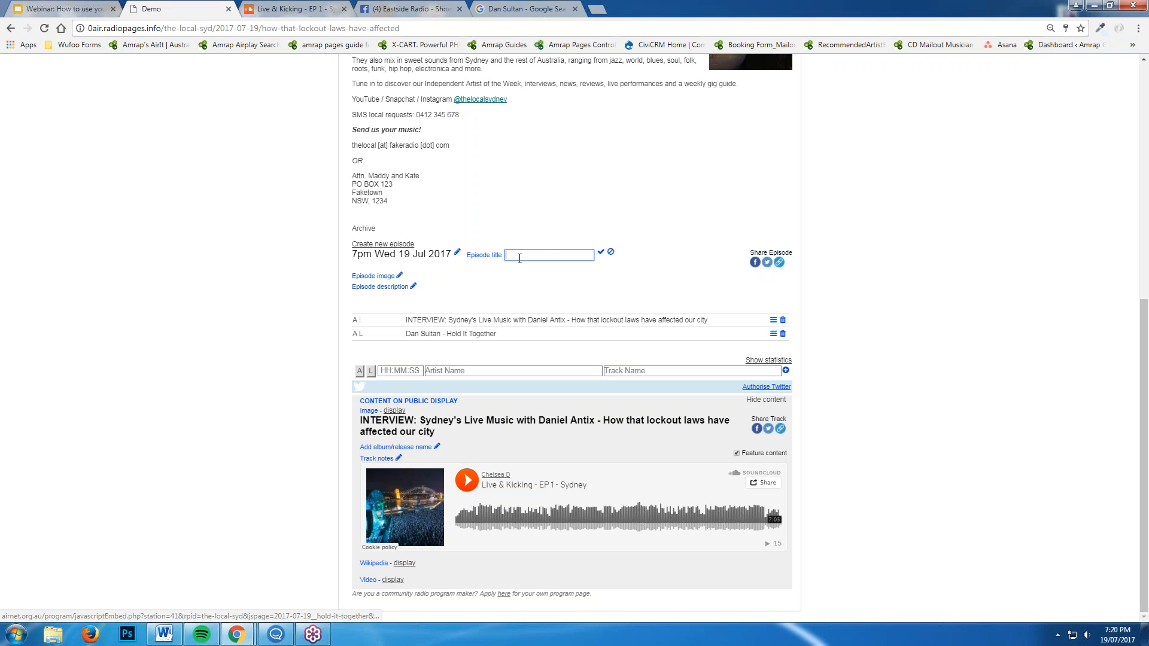
pyautogui.write('New ')
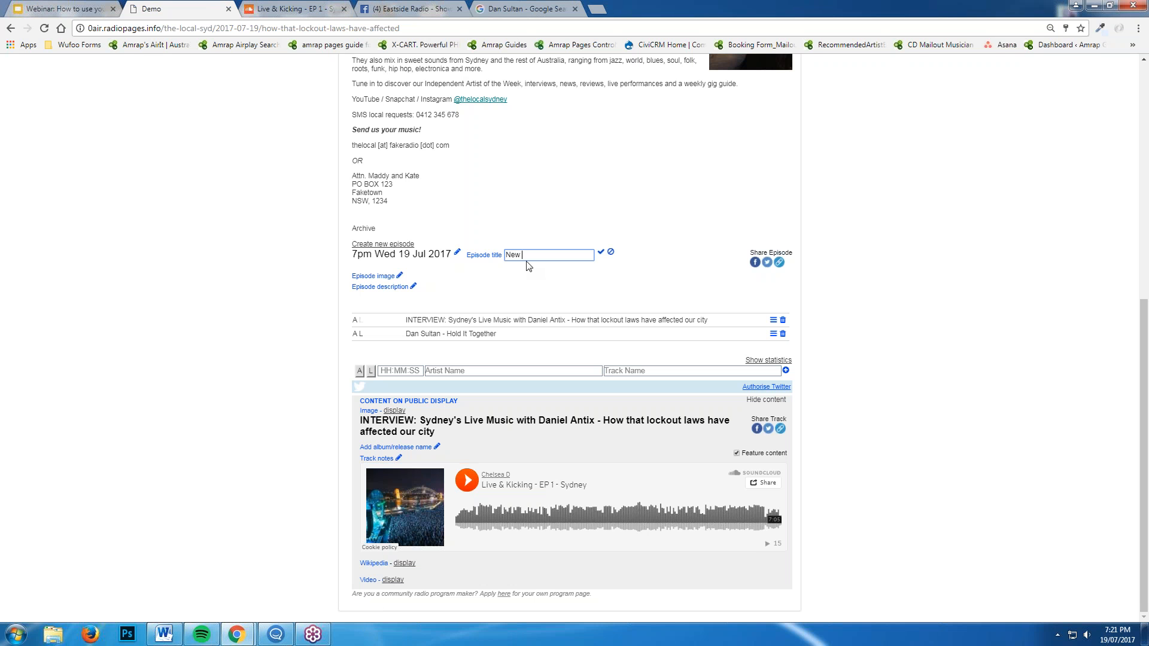
pyautogui.write('Dan Sultan')
pyautogui.write(' + H')
pyautogui.write('ow The lockout')
pyautogui.write(' Laws')
pyautogui.write(' have changed Sy')
pyautogui.write("dney's Live ")
pyautogui.write('Music Scene')
pyautogui.press('Return')
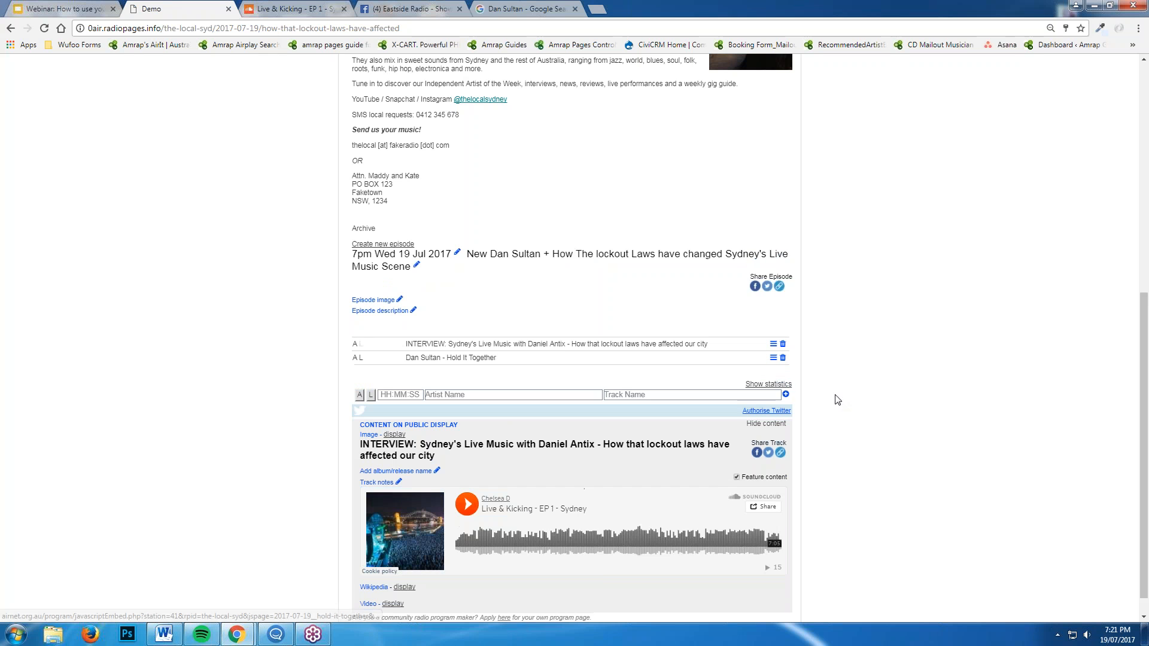
# Upload the Sydney Opera House concert crowd photo as the 19 Jul episode image
pyautogui.click(400, 301)
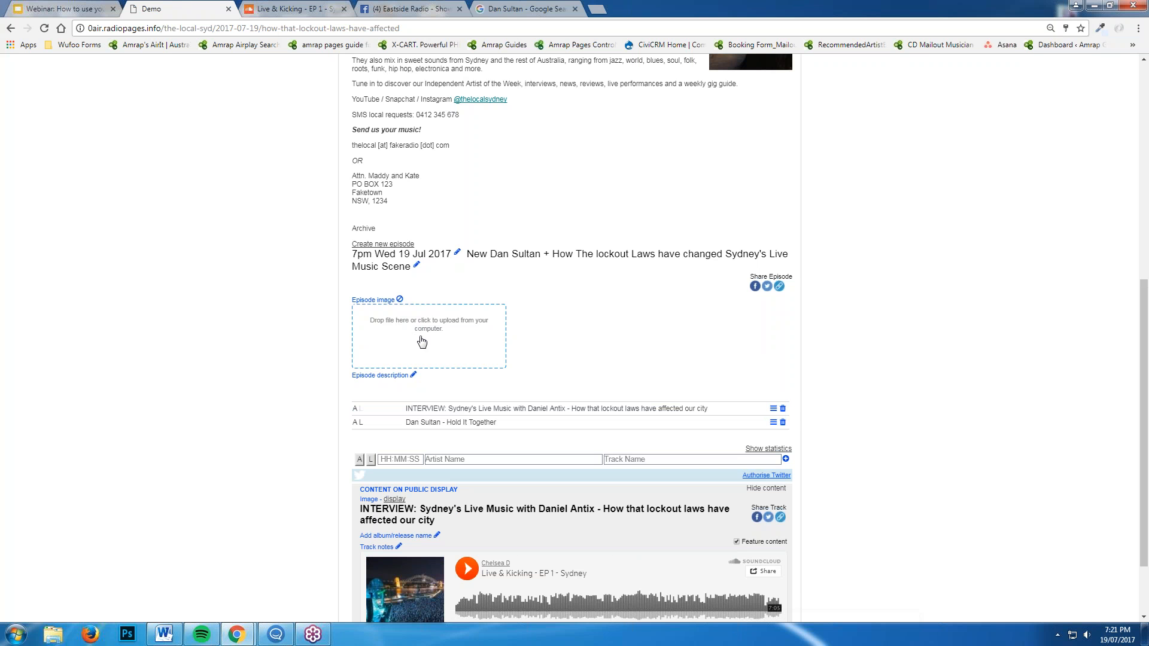
pyautogui.scroll(3, 639, 221)
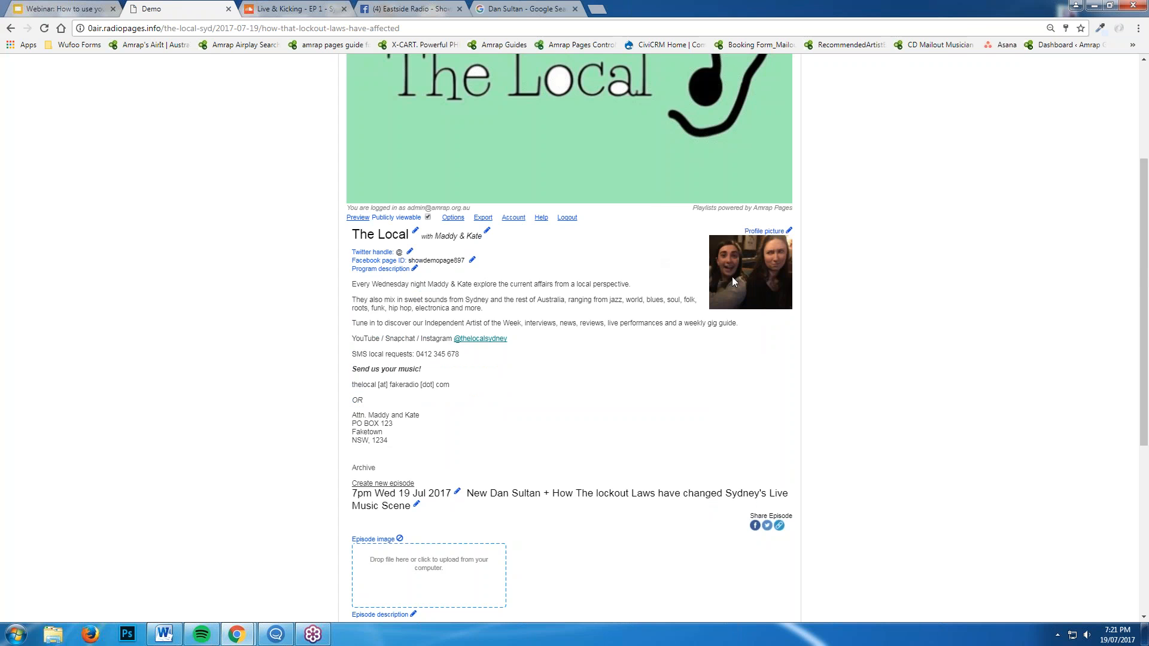
pyautogui.scroll(-3, 731, 295)
pyautogui.click(506, 348)
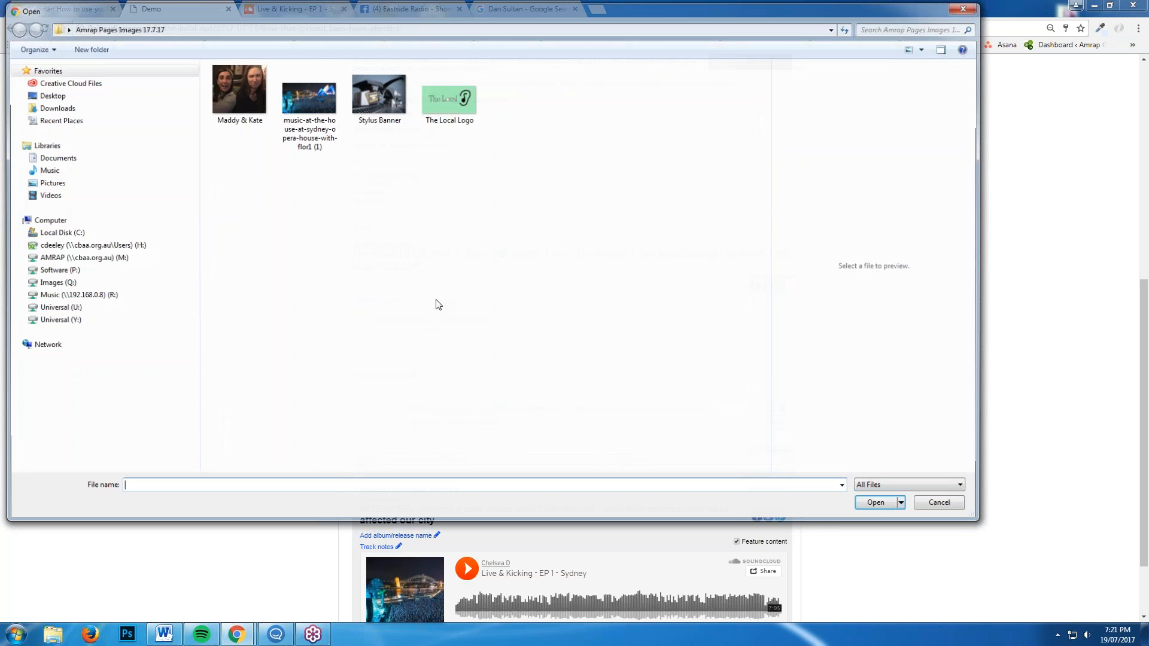
pyautogui.click(320, 147)
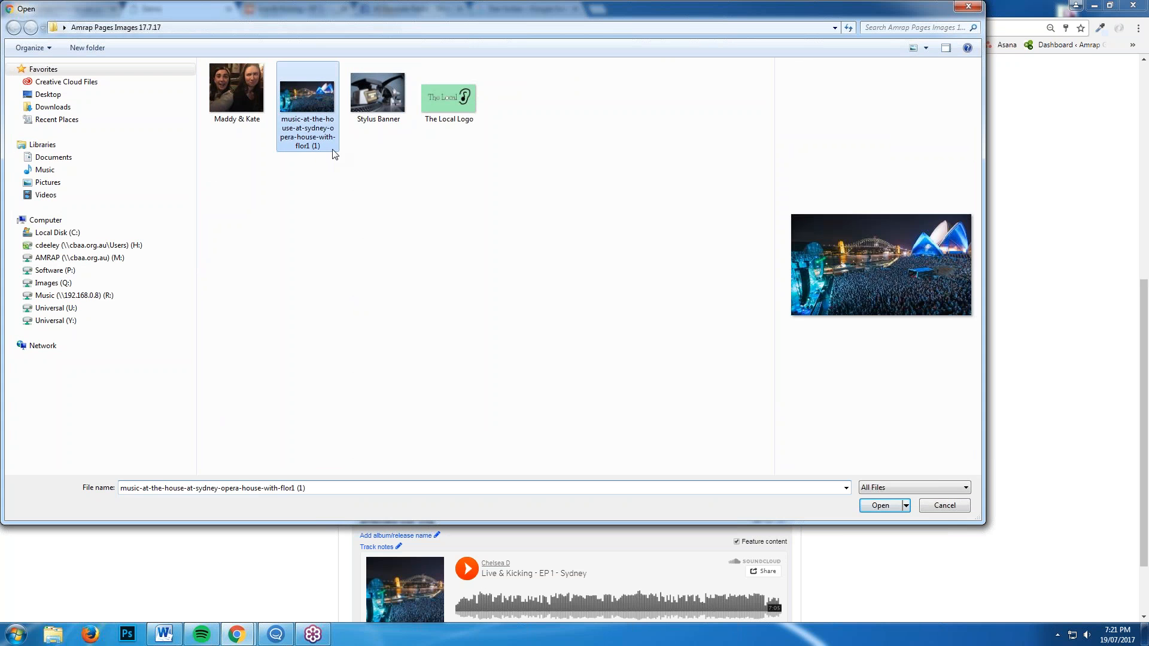
pyautogui.click(878, 507)
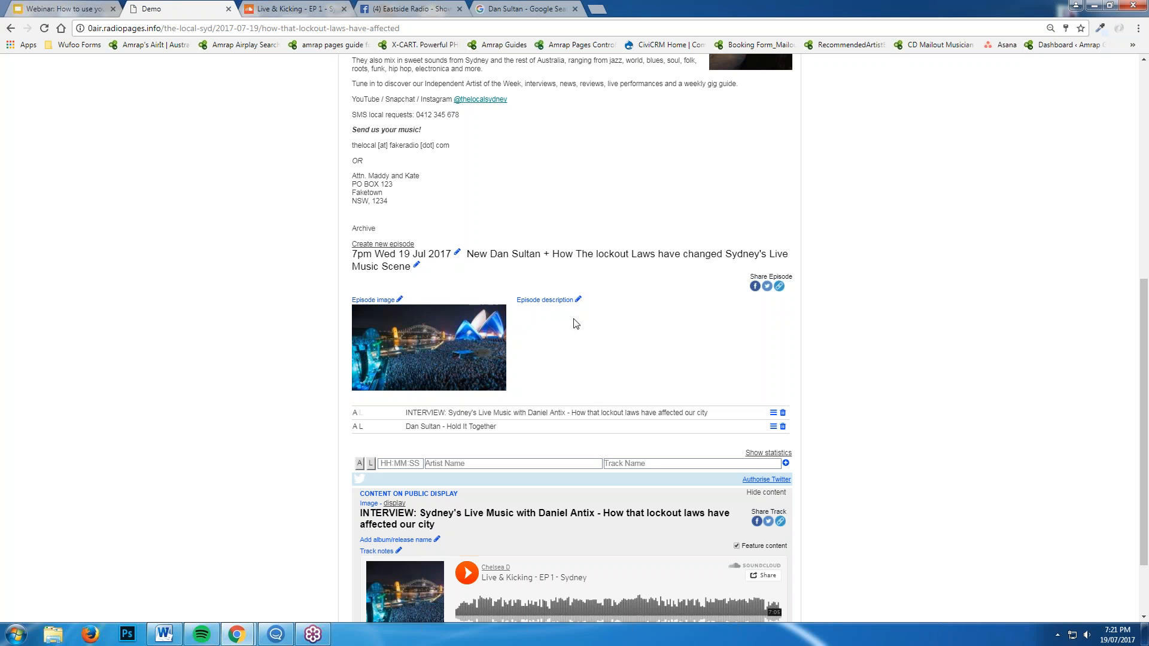
# Enter 'New Dan Sultan!' as the episode description and save it
pyautogui.click(578, 300)
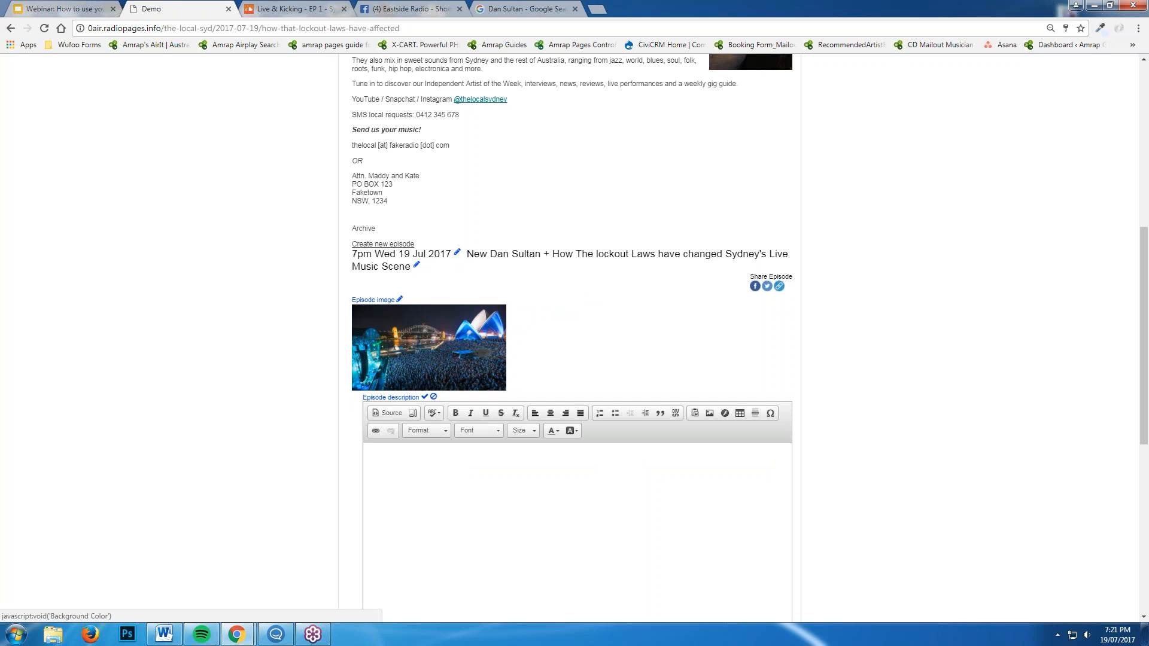
pyautogui.scroll(-3, 684, 501)
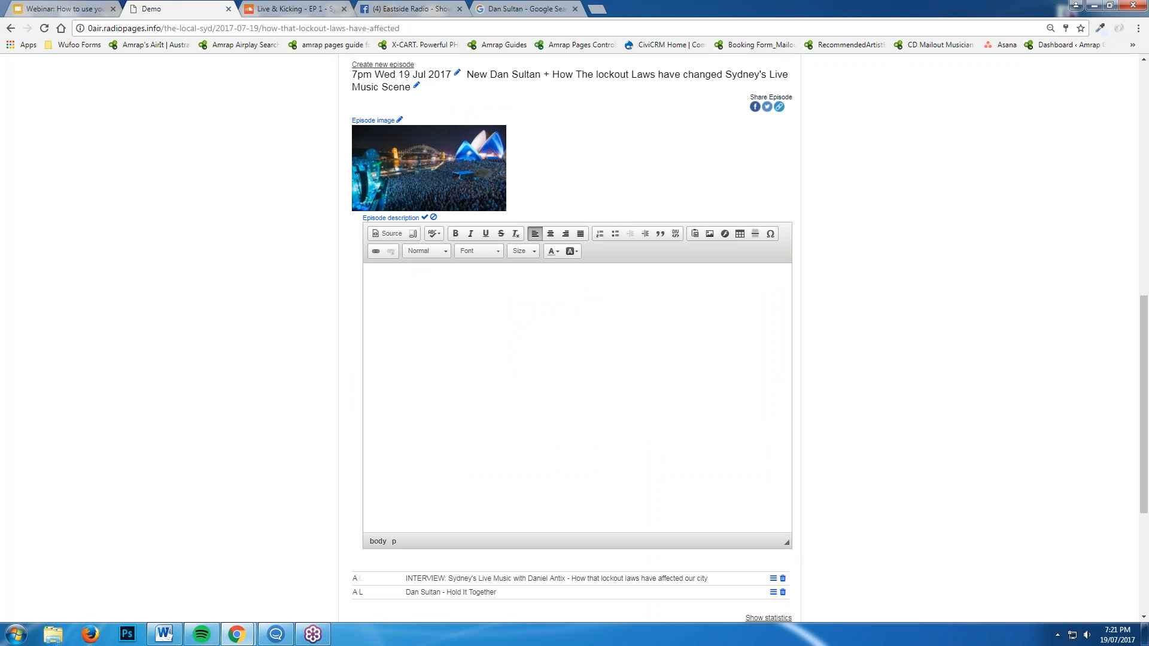
pyautogui.moveTo(787, 543); pyautogui.dragTo(674, 306)
pyautogui.scroll(1, 606, 331)
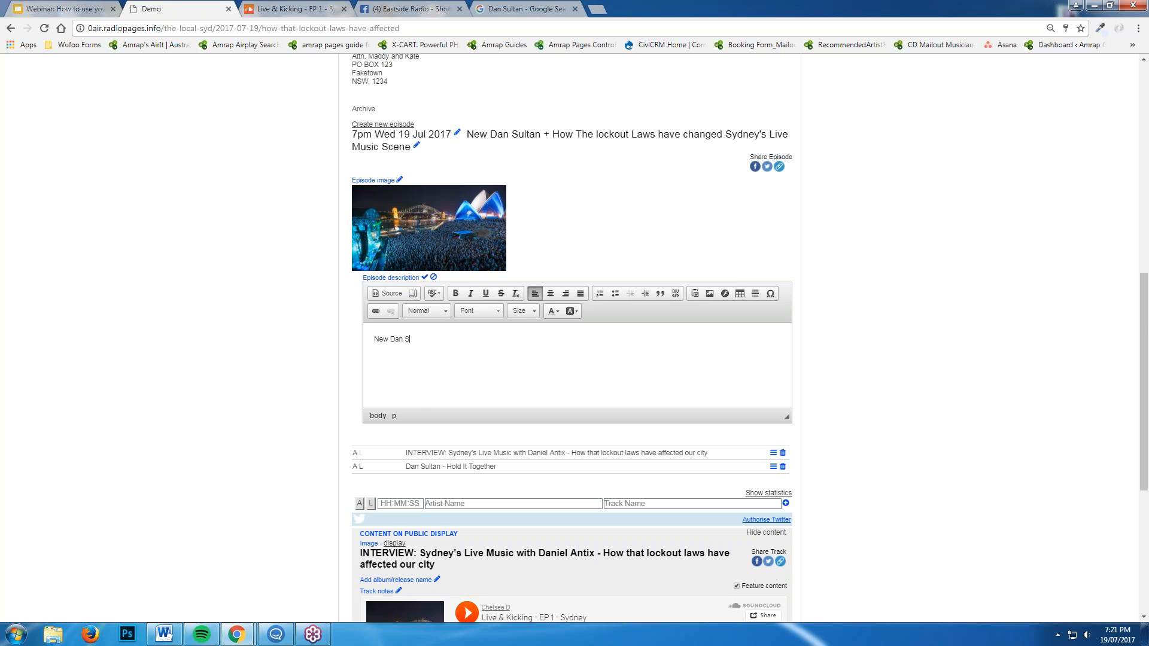
pyautogui.write('!')
pyautogui.click(424, 277)
pyautogui.scroll(3, 598, 390)
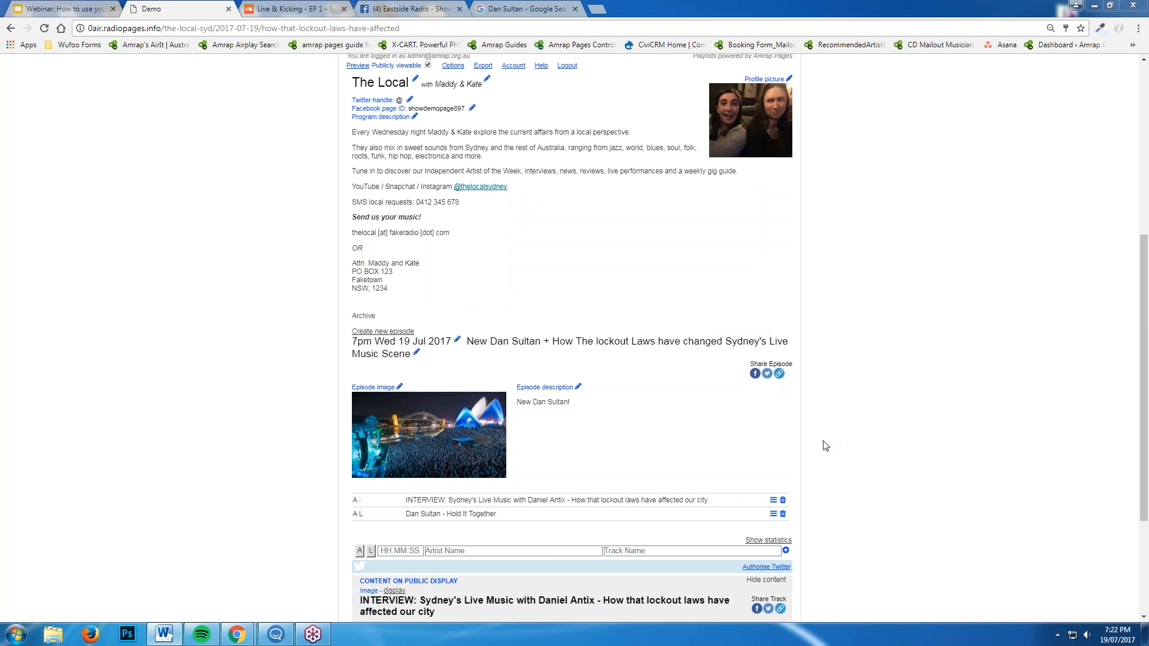
pyautogui.scroll(-3, 848, 461)
pyautogui.scroll(5, 895, 446)
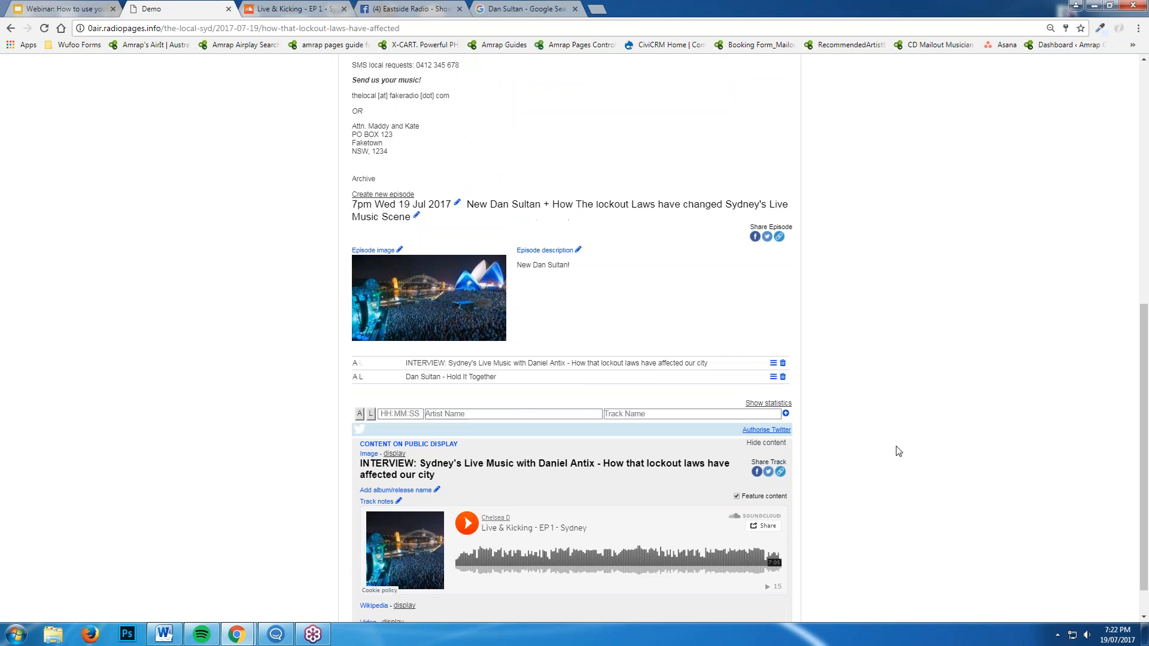
pyautogui.scroll(3, 899, 458)
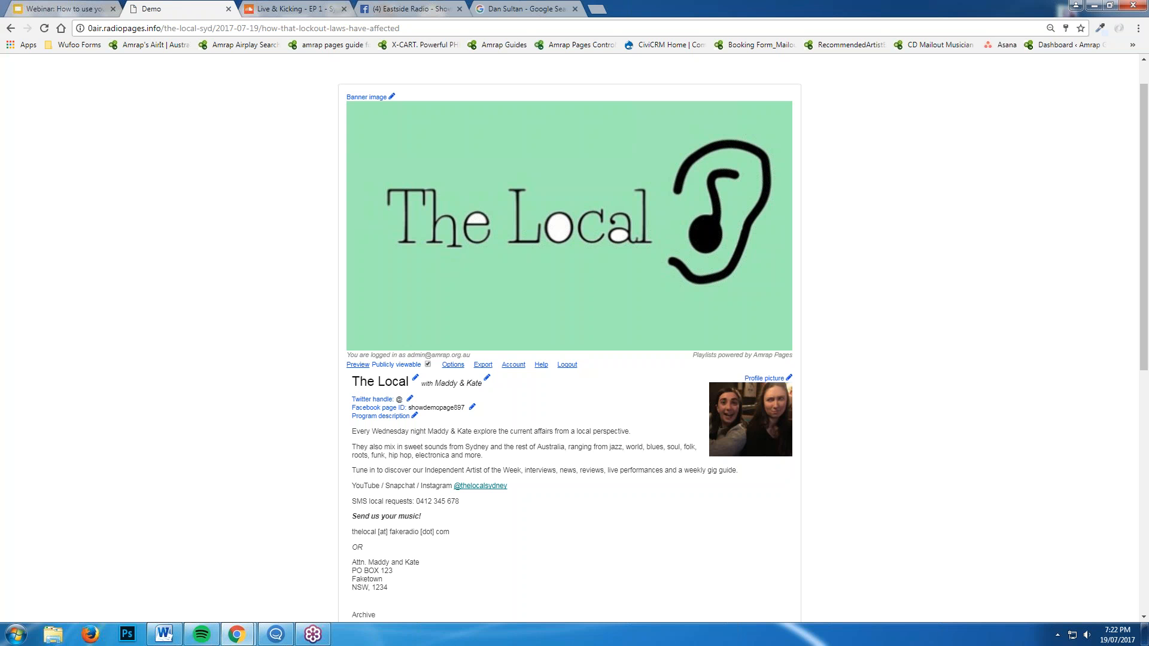
pyautogui.click(429, 366)
pyautogui.scroll(-1, 970, 422)
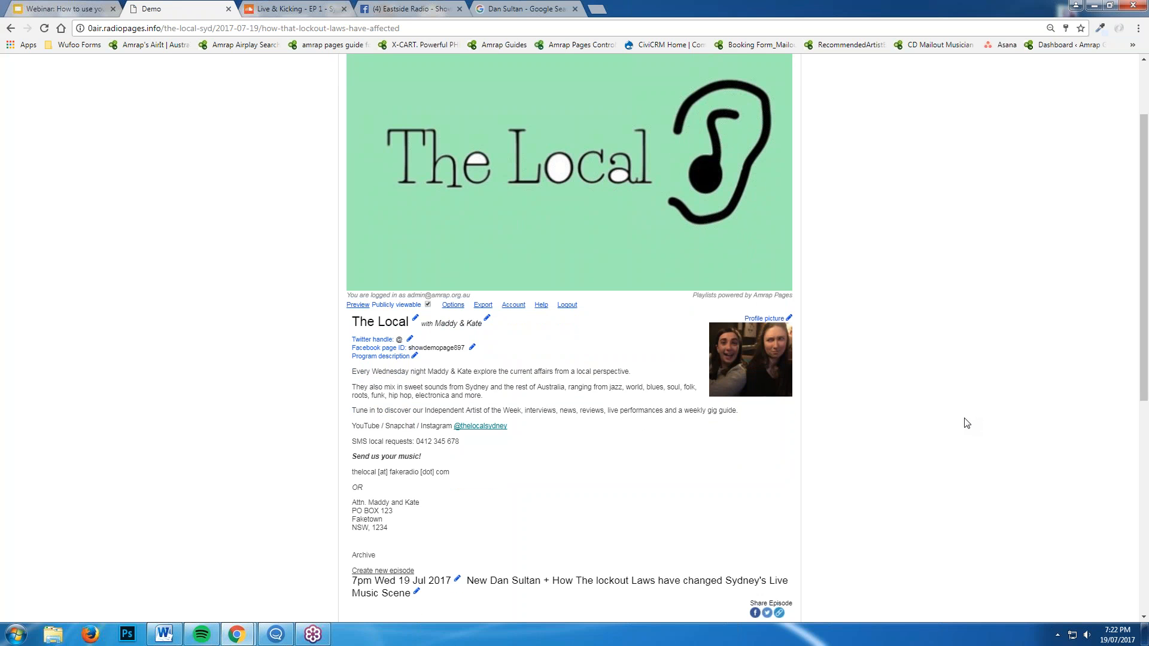
pyautogui.click(429, 305)
pyautogui.scroll(-4, 857, 316)
pyautogui.scroll(-3, 857, 316)
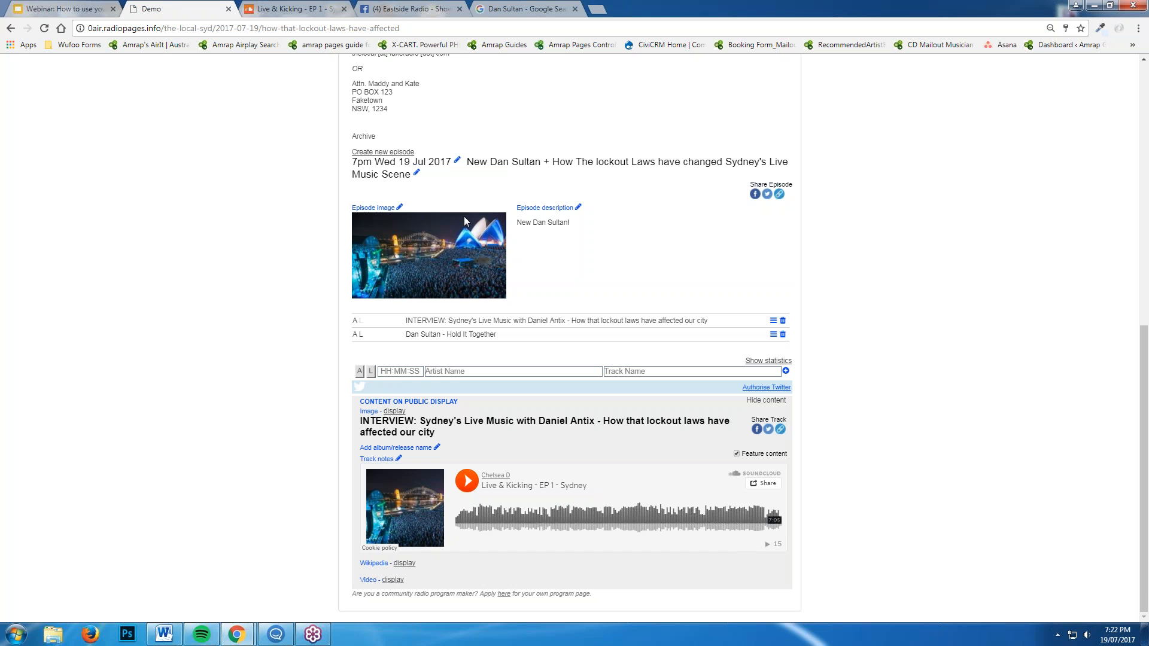
pyautogui.scroll(9, 526, 496)
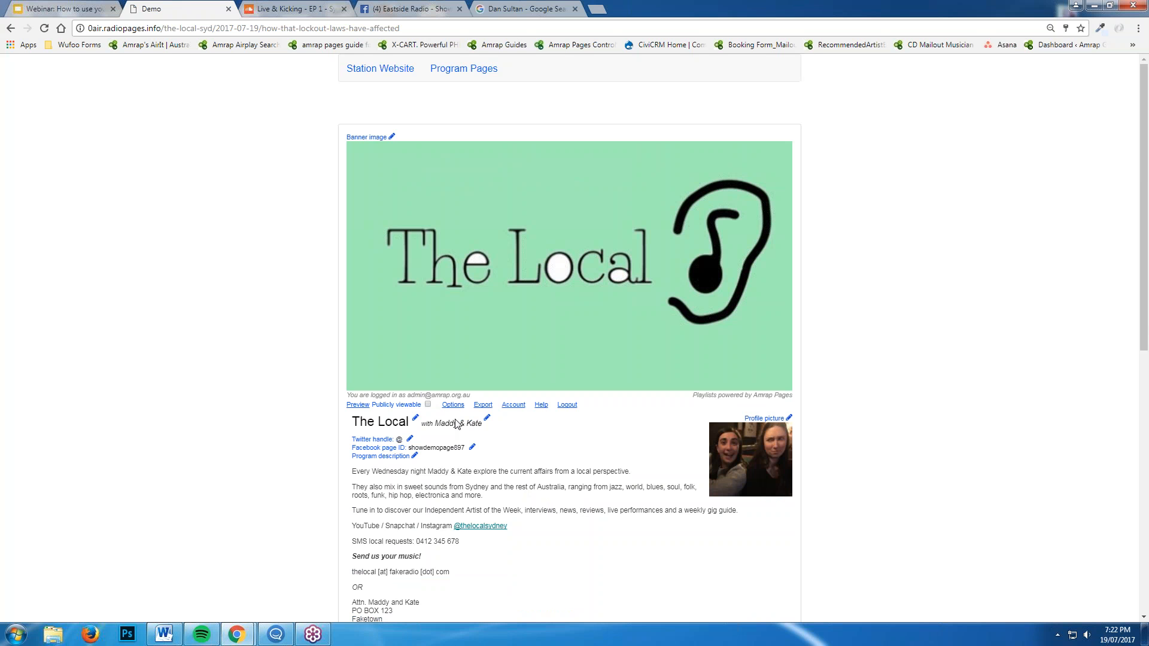
pyautogui.click(428, 405)
pyautogui.scroll(-1, 1017, 414)
pyautogui.scroll(-2, 835, 451)
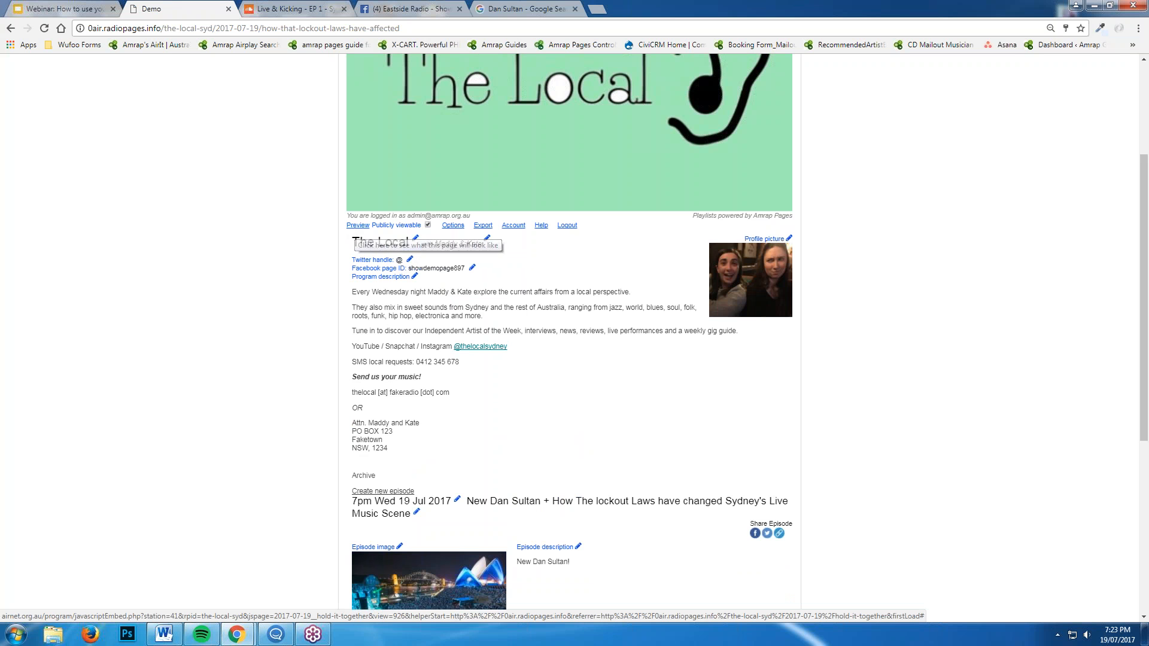
pyautogui.click(354, 227)
pyautogui.scroll(-5, 1058, 562)
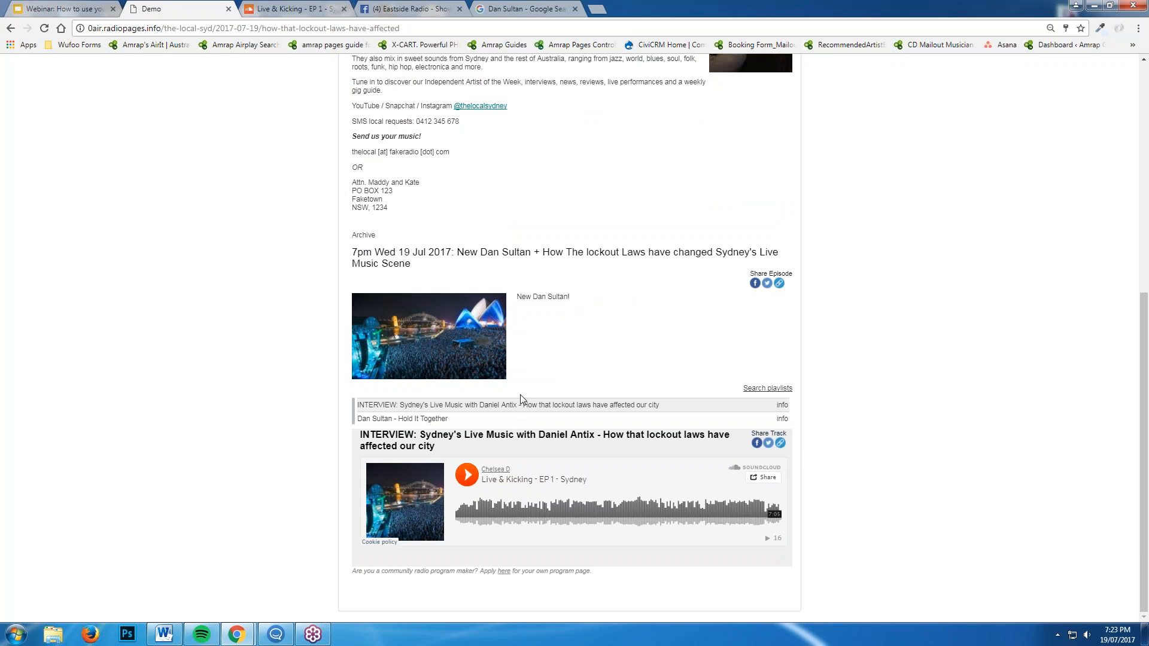
pyautogui.click(521, 418)
pyautogui.scroll(-1, 531, 338)
pyautogui.click(621, 350)
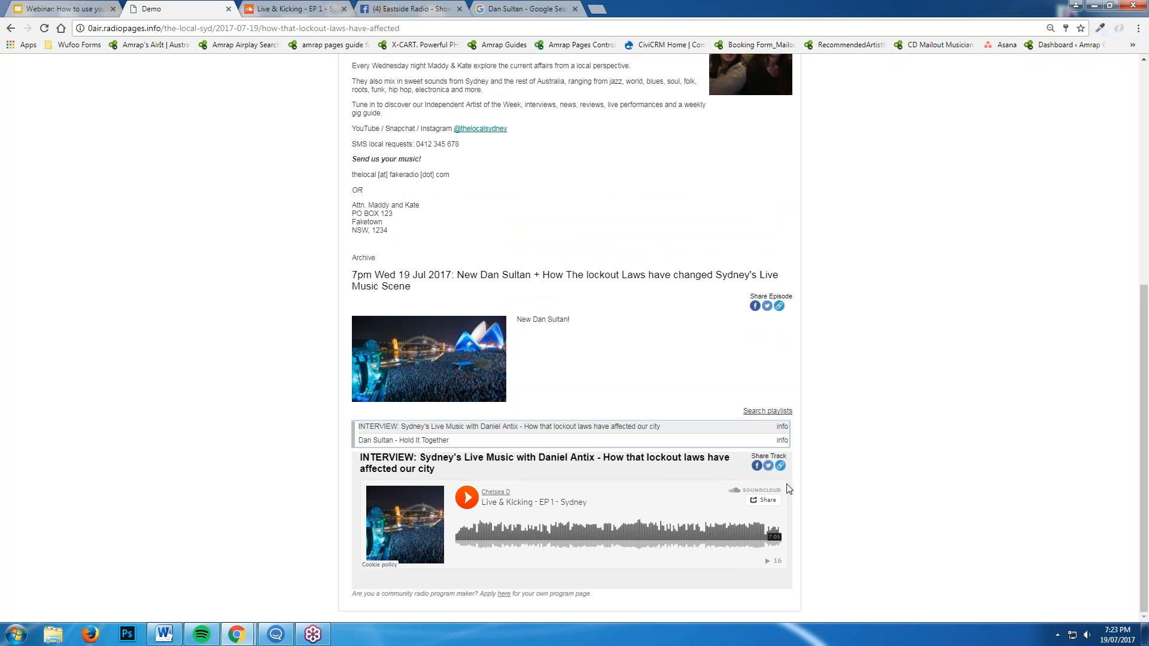
pyautogui.scroll(3, 901, 508)
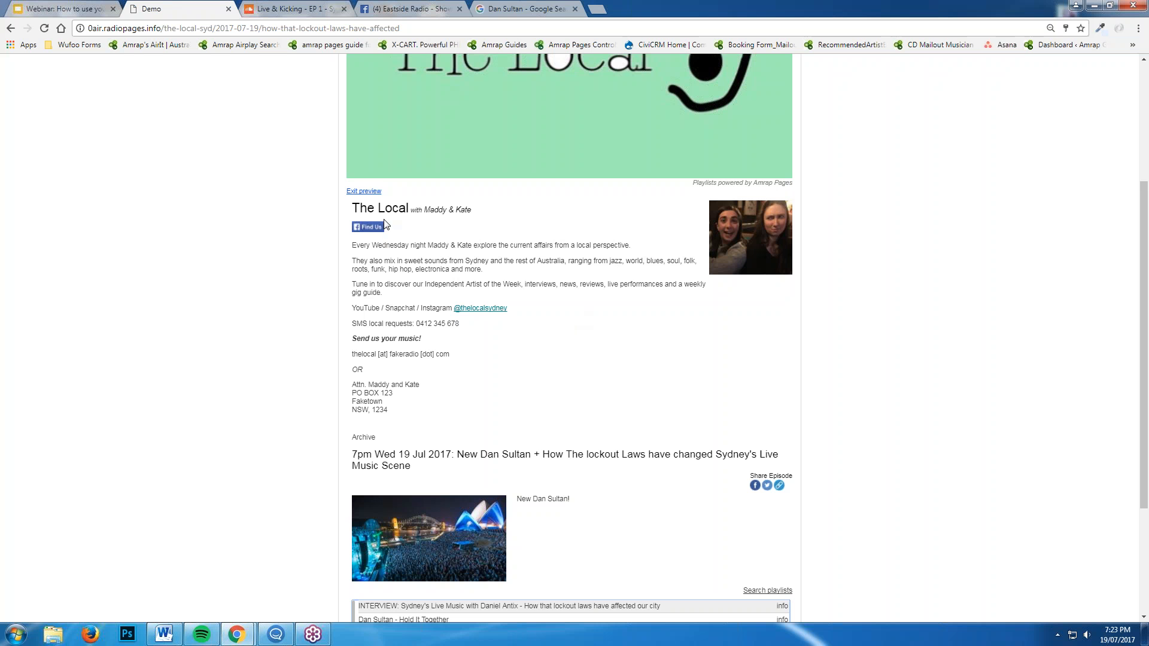
pyautogui.click(360, 192)
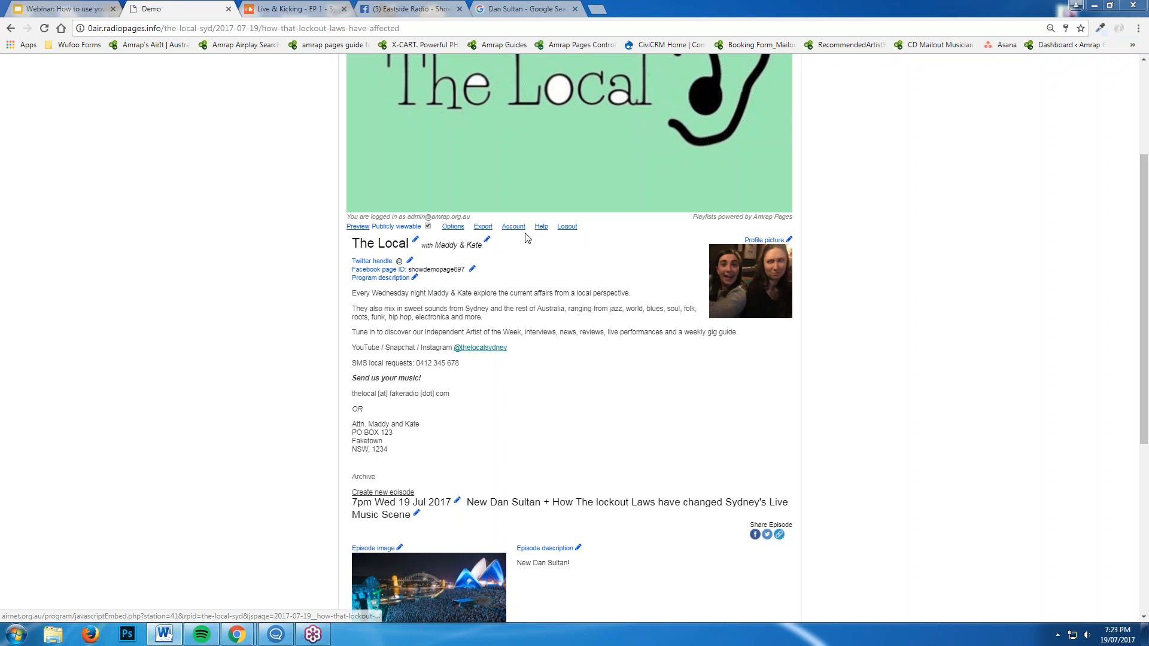
# In program Options, untick public-by-default for new episodes and toggle image, video and Wikipedia track searches
pyautogui.click(453, 227)
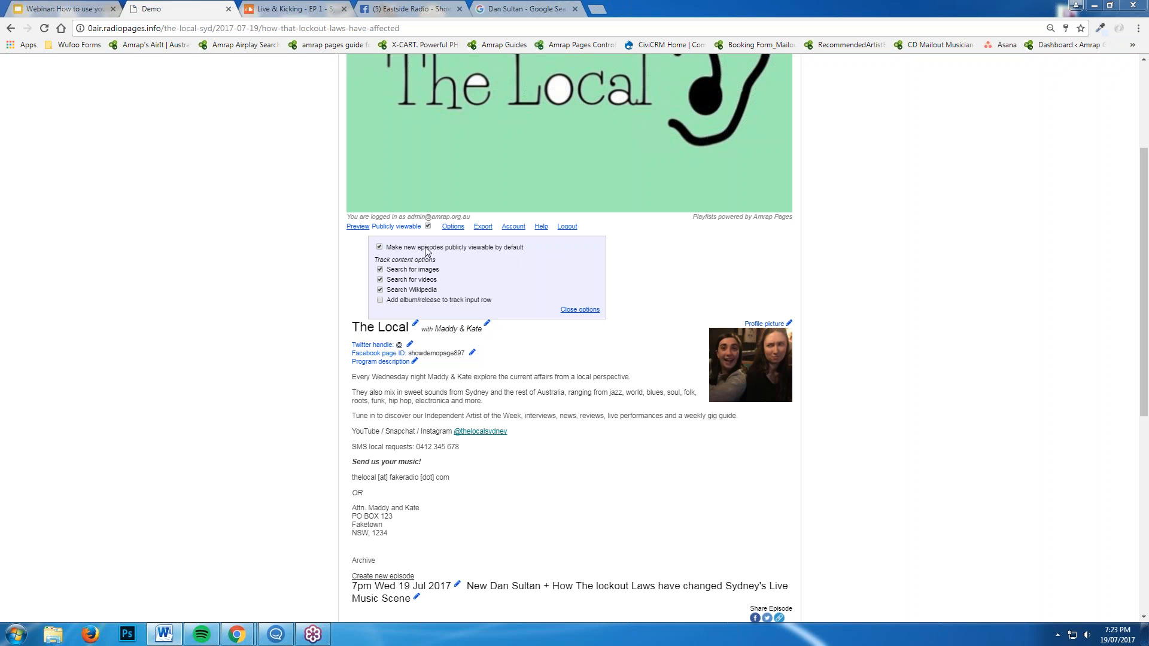
pyautogui.click(378, 248)
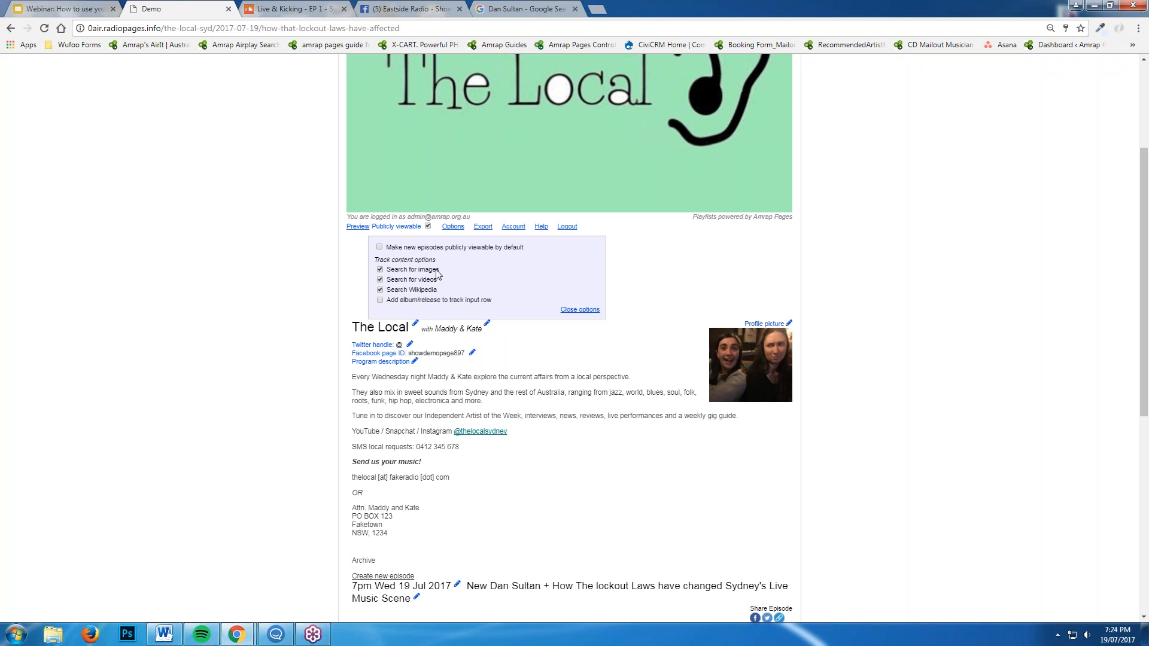
pyautogui.click(399, 275)
pyautogui.click(397, 280)
pyautogui.click(380, 291)
pyautogui.scroll(-2, 470, 311)
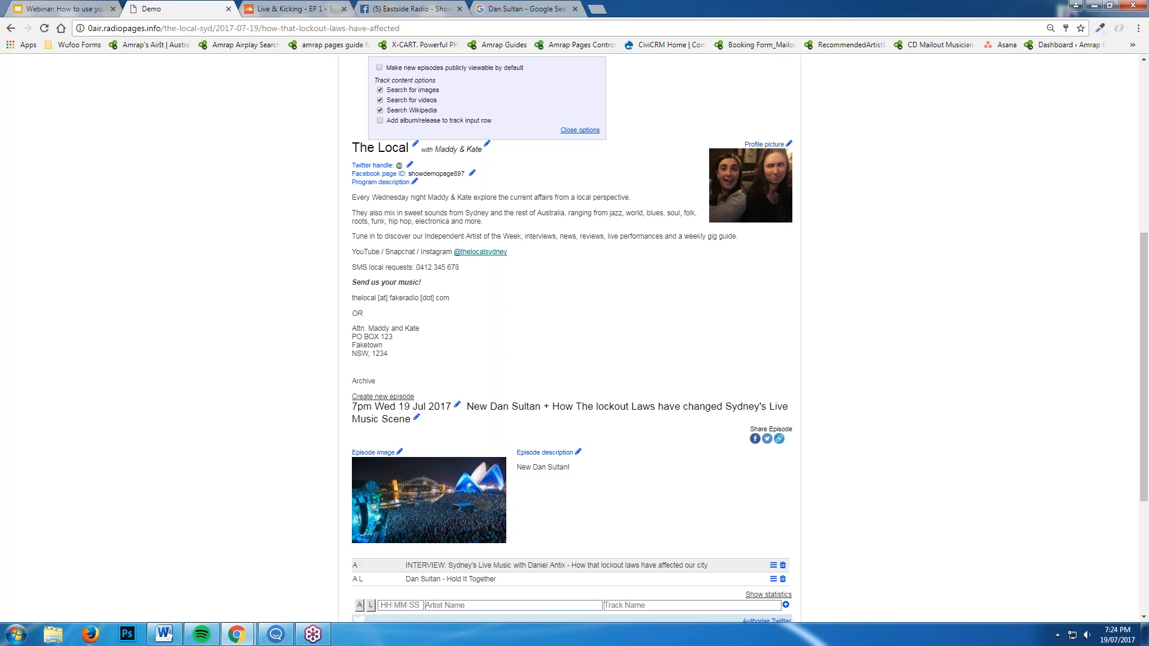
# Enable 'Add album/release to track input row' for new tracks
pyautogui.click(444, 122)
pyautogui.scroll(-5, 512, 431)
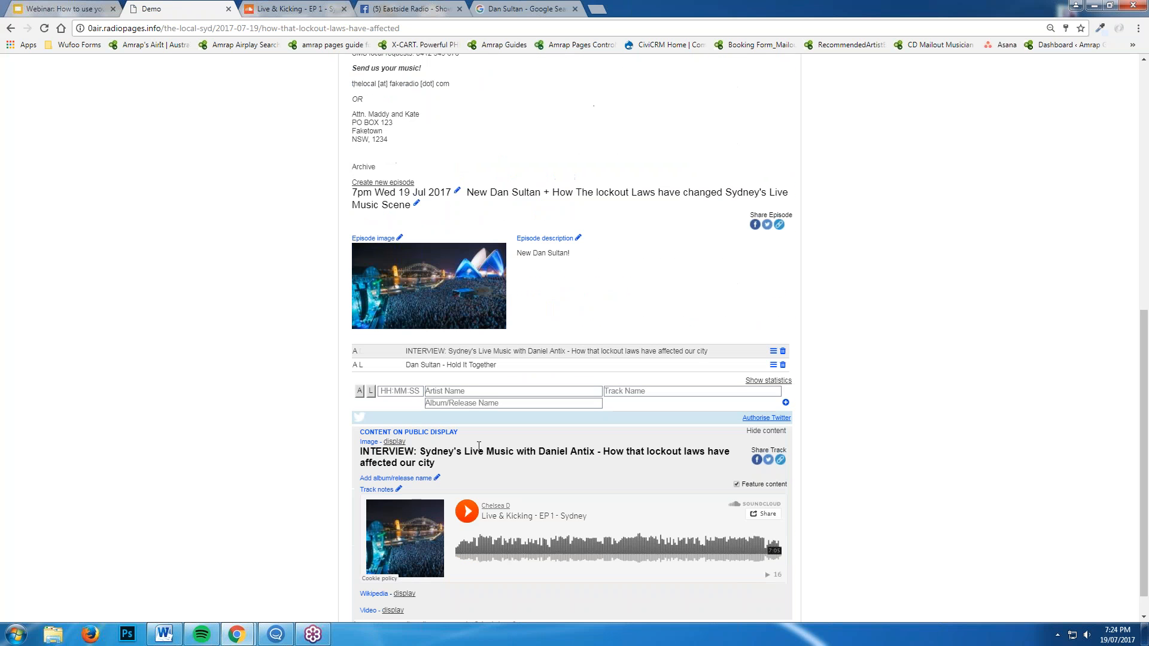
pyautogui.click(505, 390)
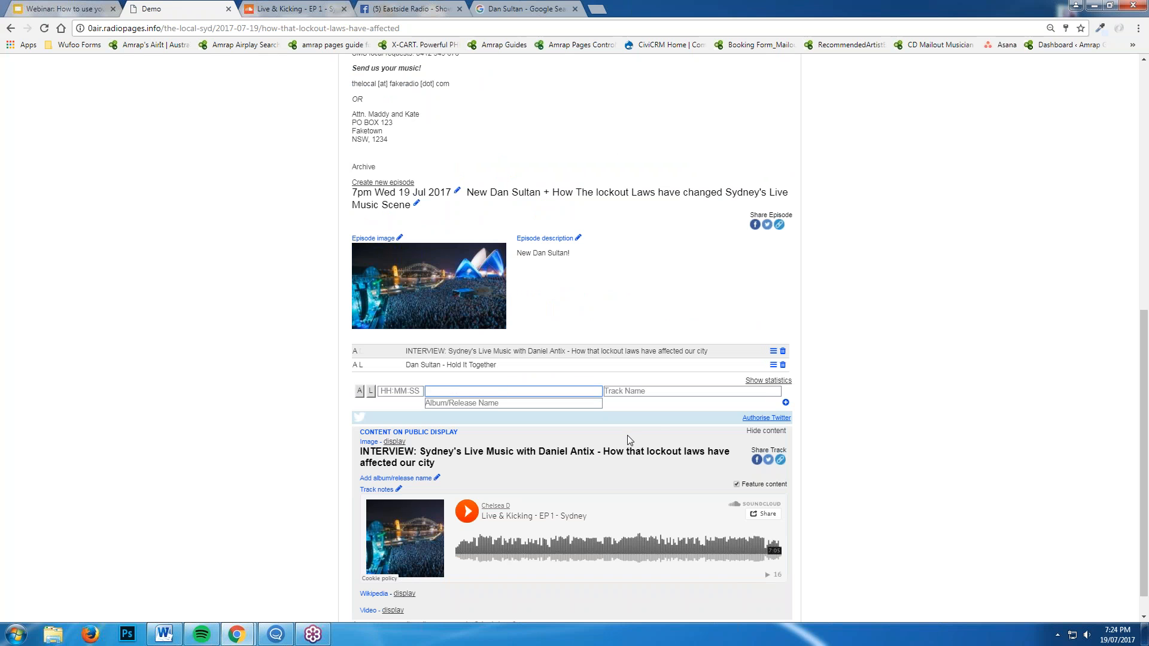
pyautogui.click(875, 319)
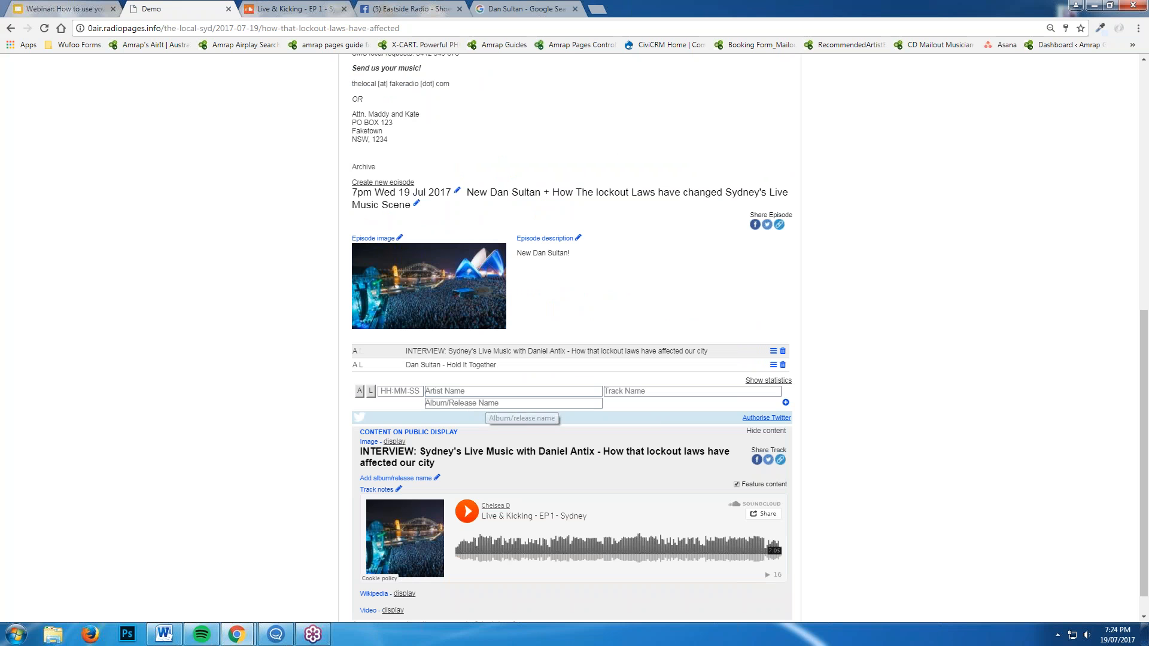
# Add Dan Sultan - Hold It Together, album Killer, marked local, to the episode's track list
pyautogui.click(441, 393)
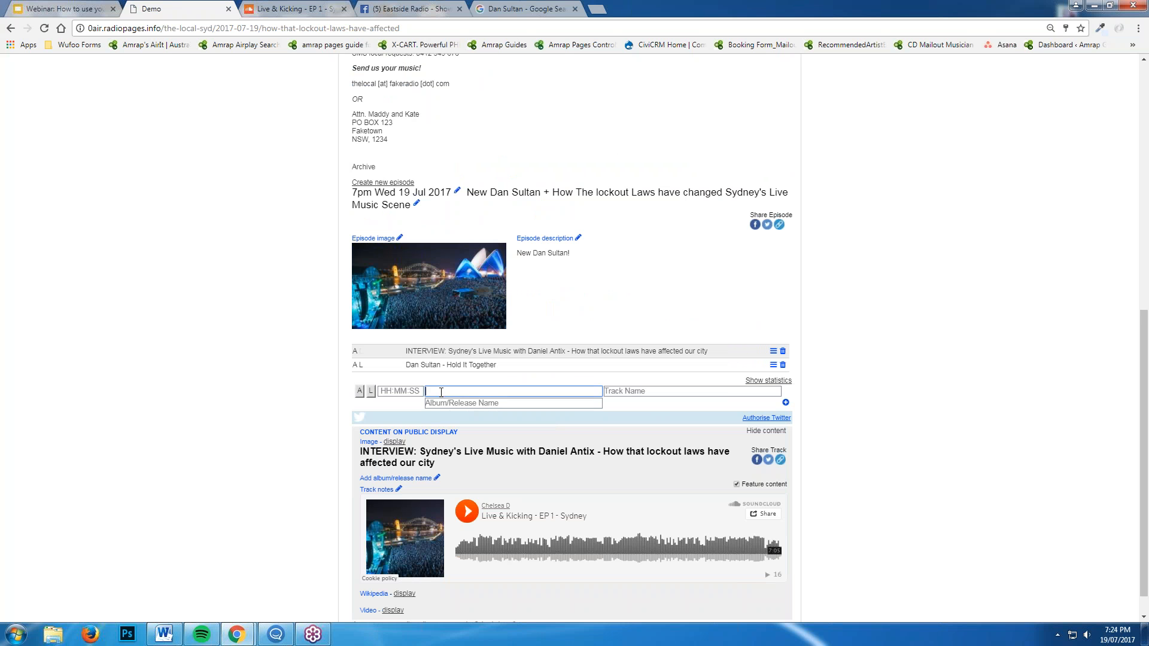
pyautogui.write('Da')
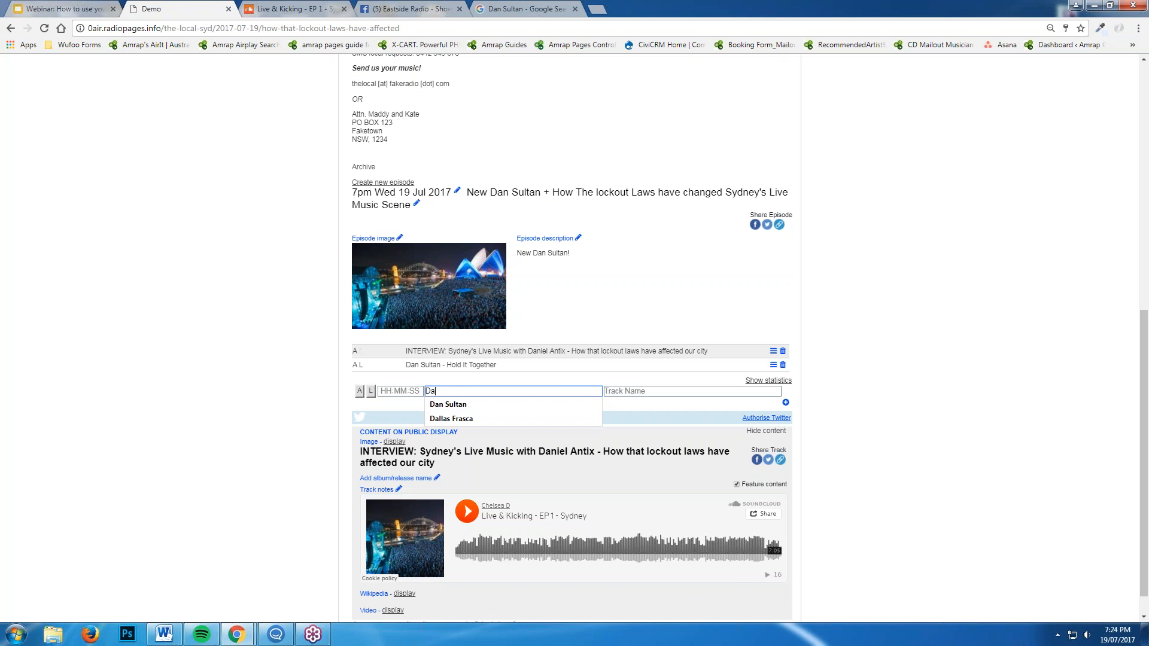
pyautogui.write('n Sultan')
pyautogui.press('Tab')
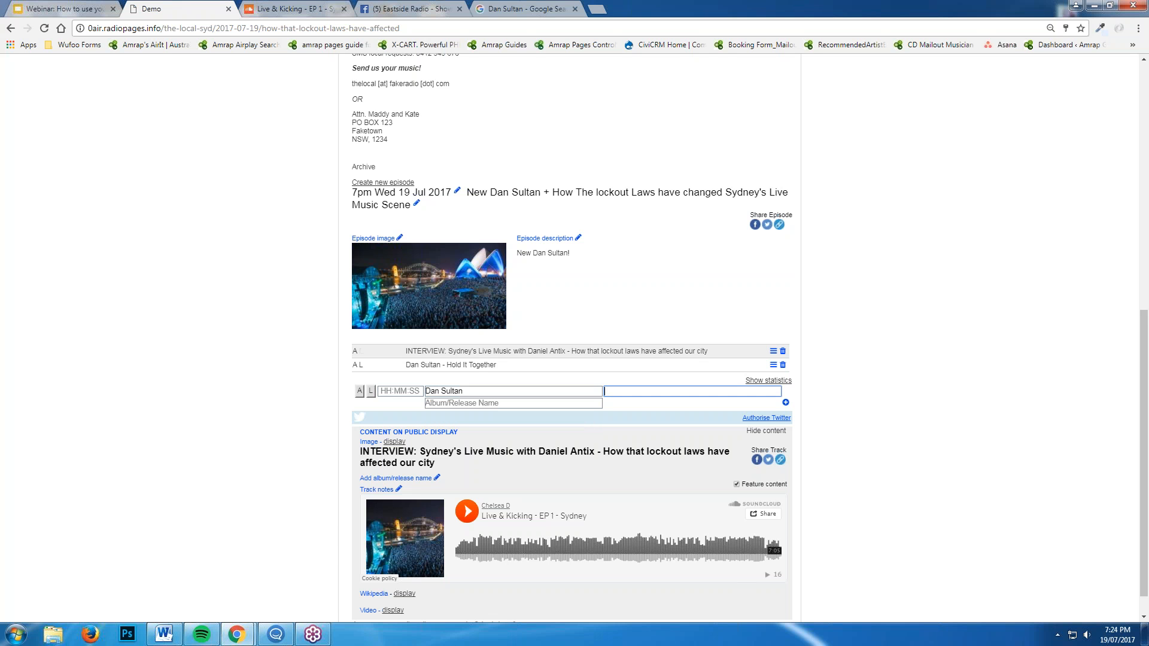
pyautogui.write('Hold It Together')
pyautogui.press('Tab')
pyautogui.write('Killer')
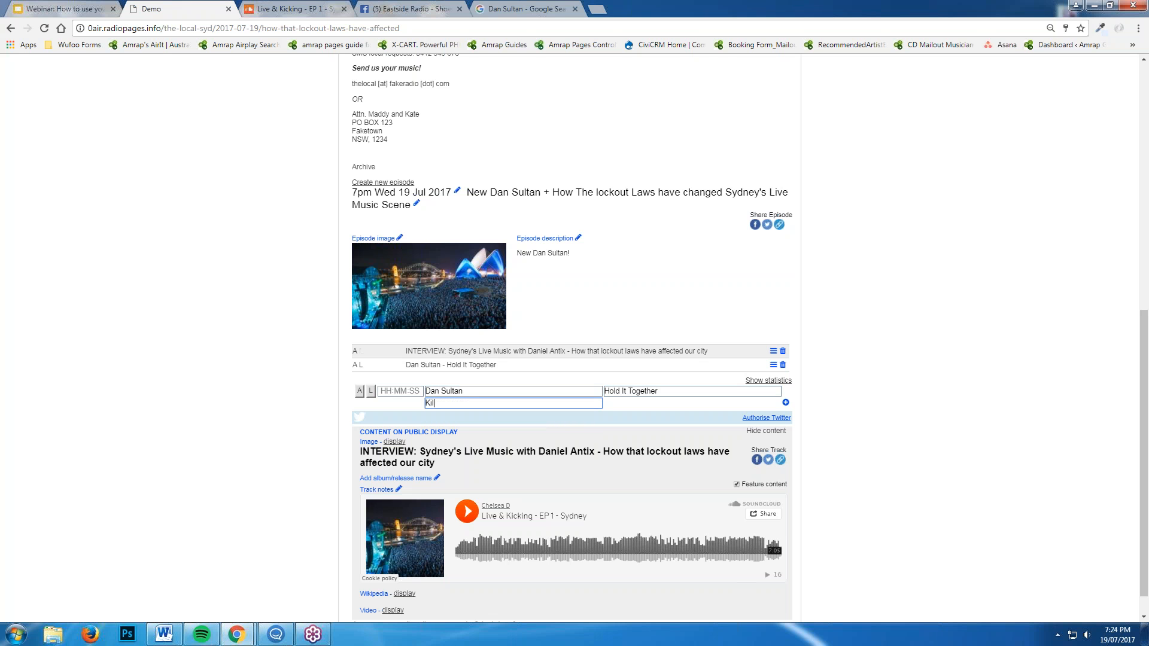
pyautogui.click(370, 391)
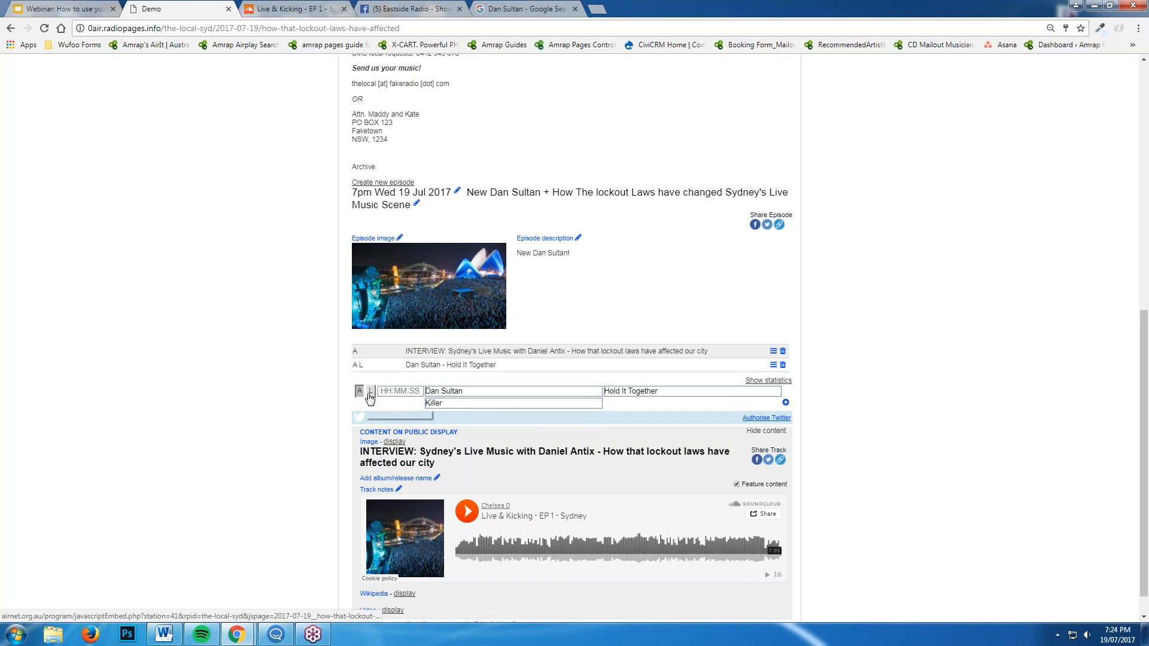
pyautogui.click(785, 402)
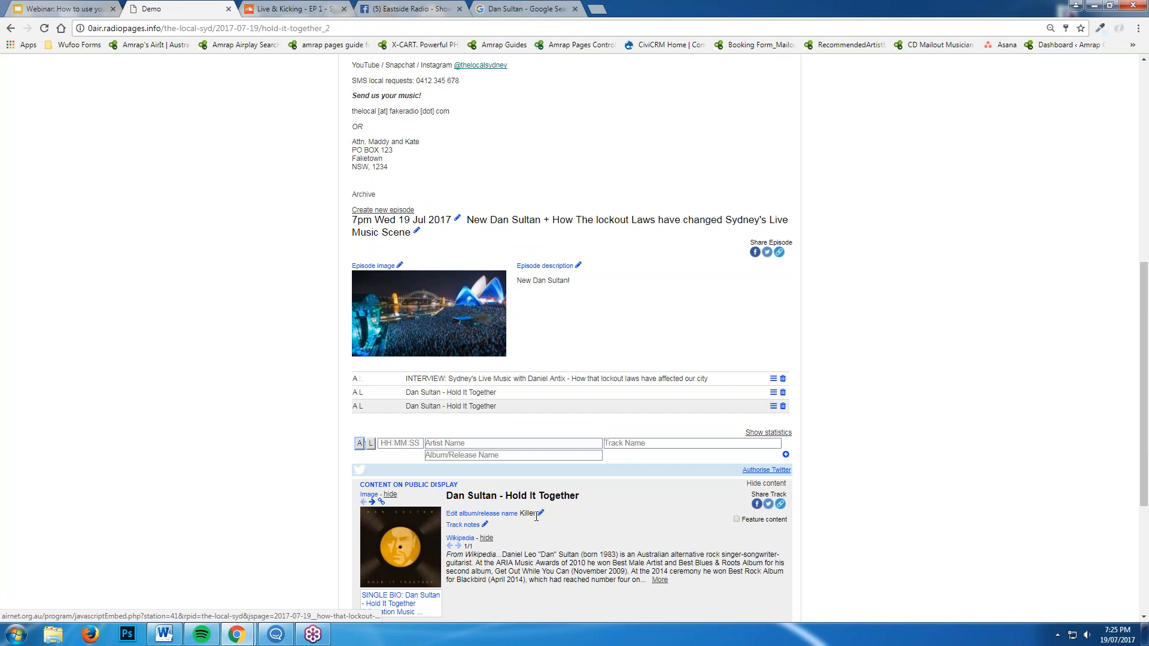
pyautogui.scroll(3, 658, 535)
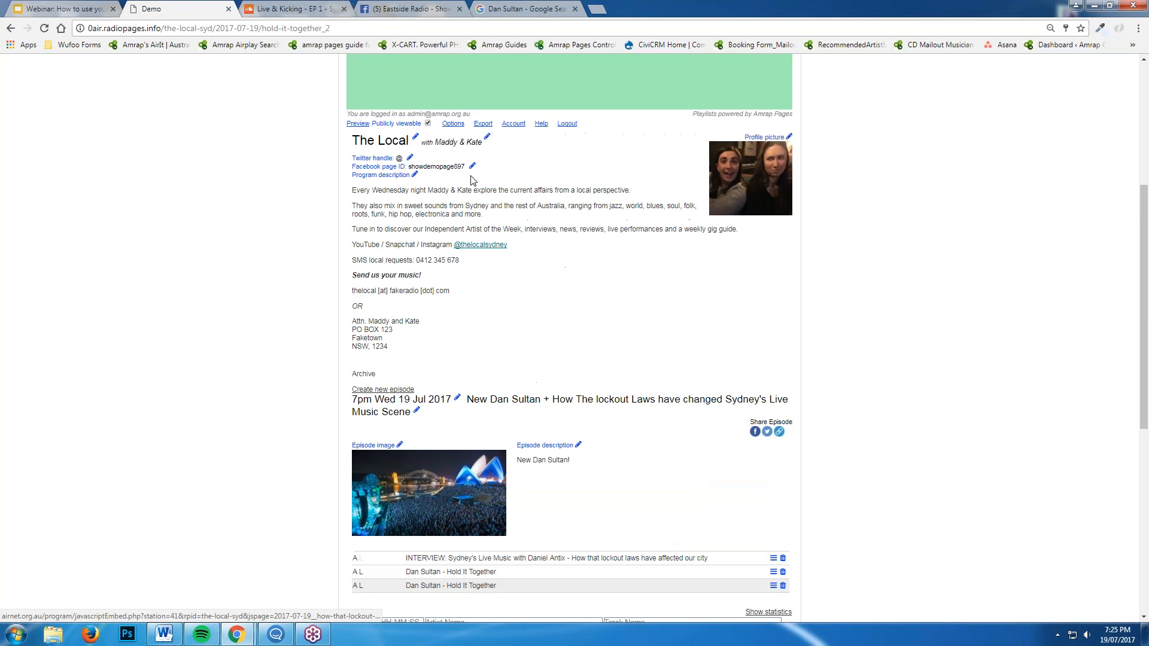
# Review Options and the Export form's date-range and this-episode choices, then open Account settings
pyautogui.click(453, 124)
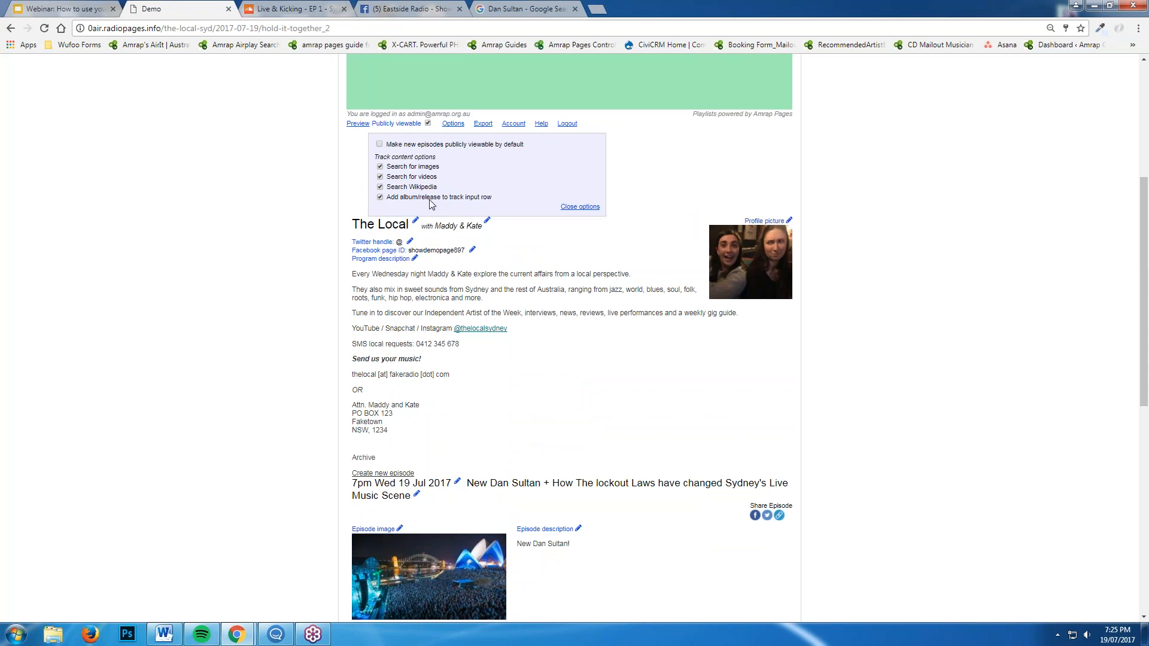
pyautogui.click(430, 200)
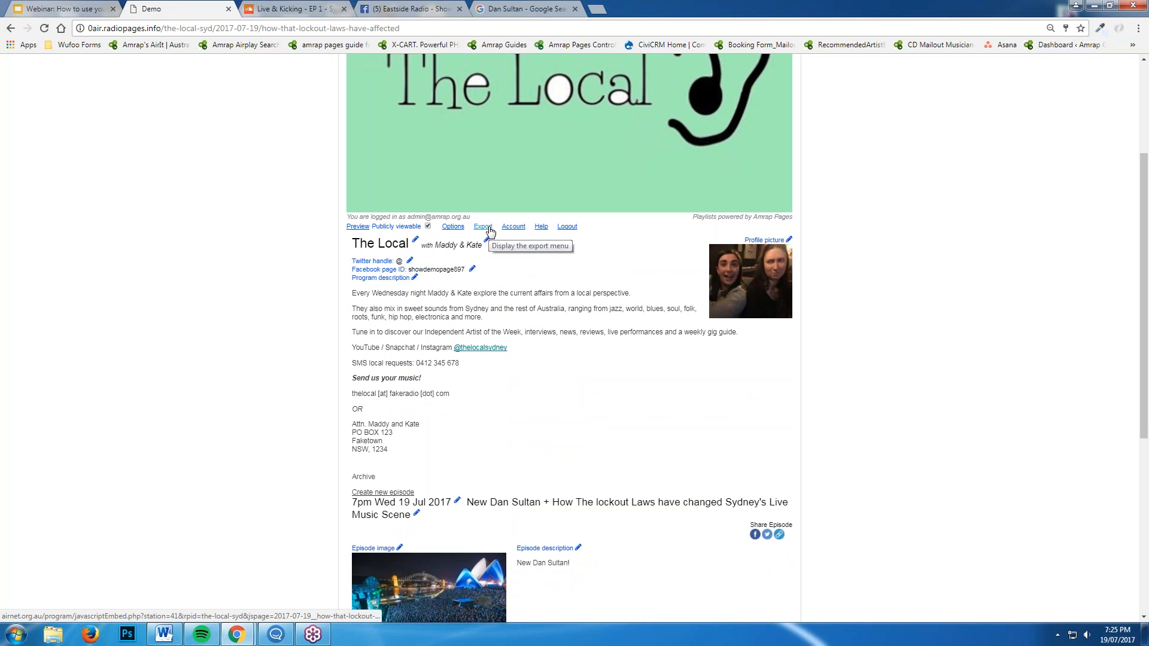
pyautogui.click(483, 227)
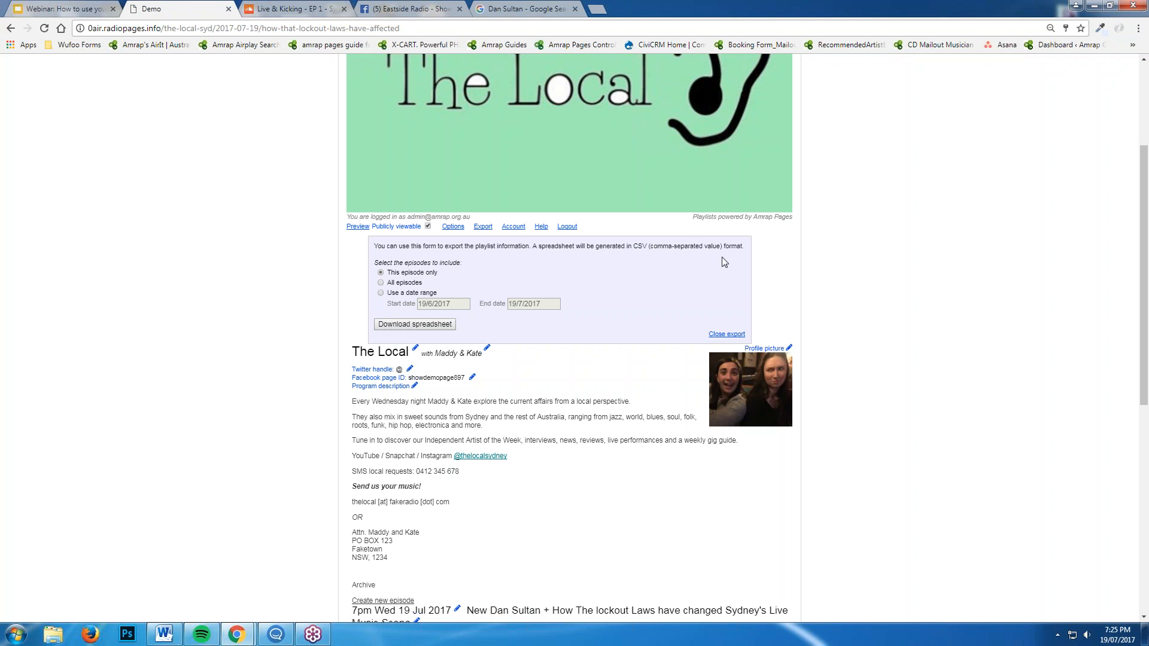
pyautogui.click(399, 293)
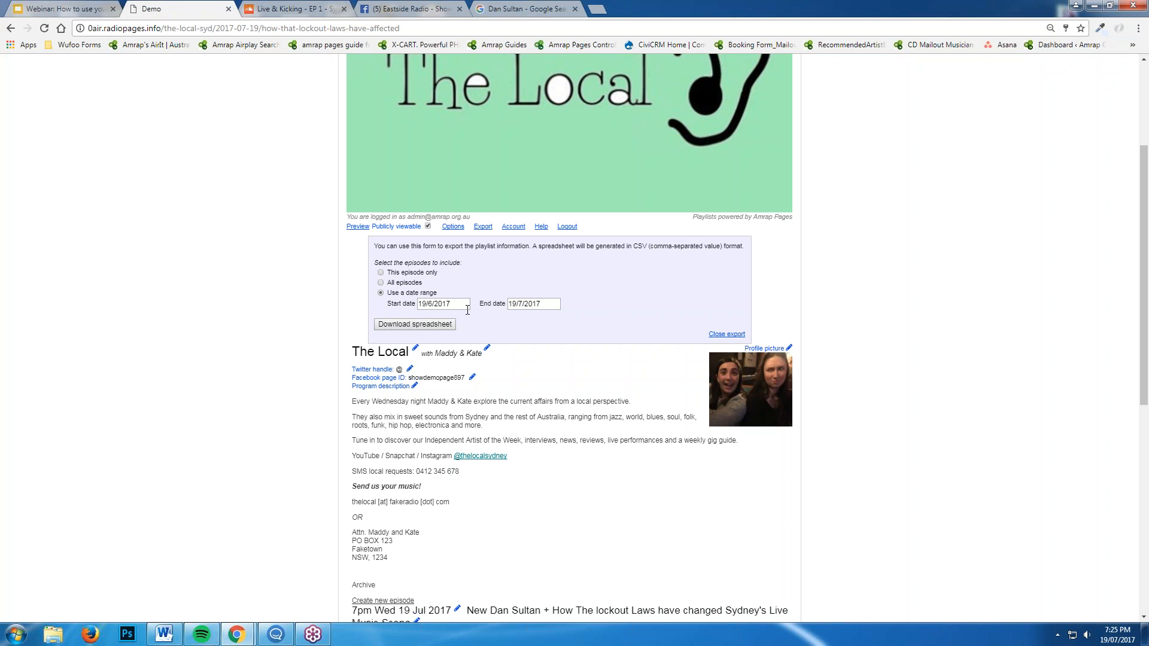
pyautogui.click(418, 276)
pyautogui.click(483, 227)
pyautogui.click(513, 227)
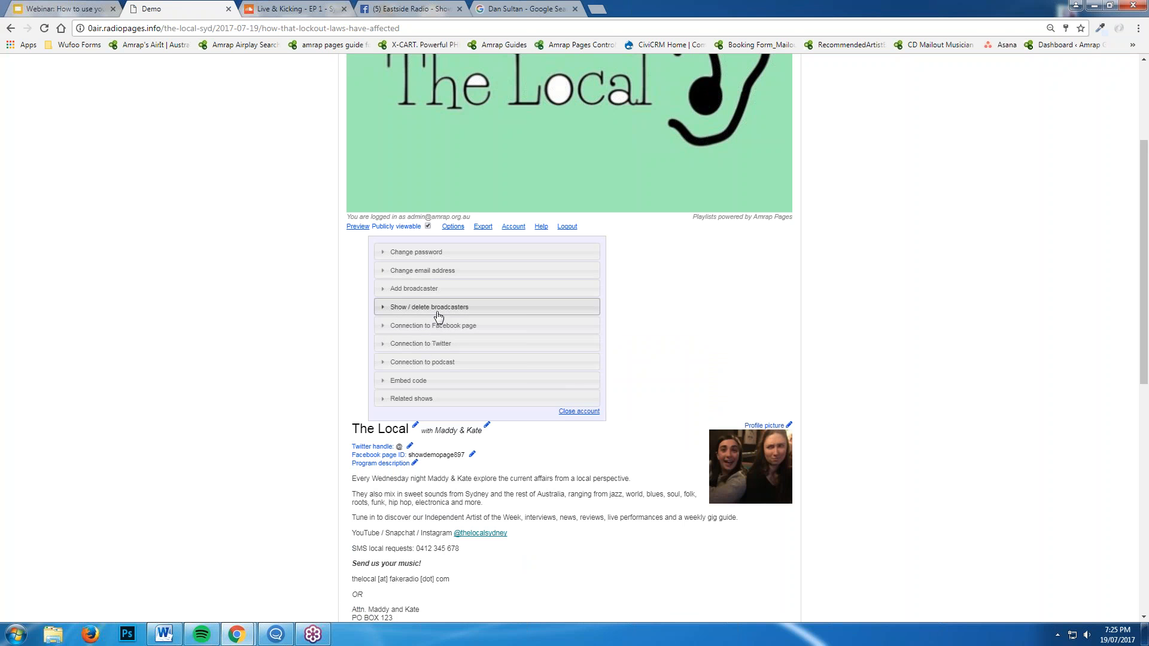
# Expand and collapse the Change password and Change email address sections
pyautogui.click(477, 259)
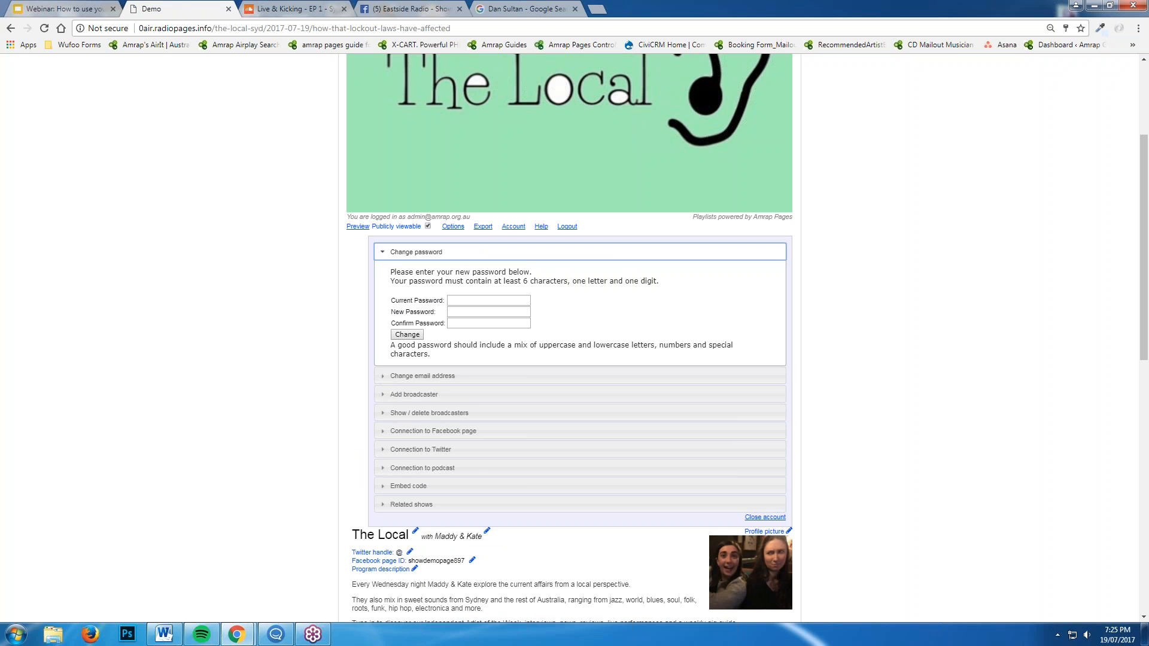
pyautogui.click(465, 258)
pyautogui.click(458, 271)
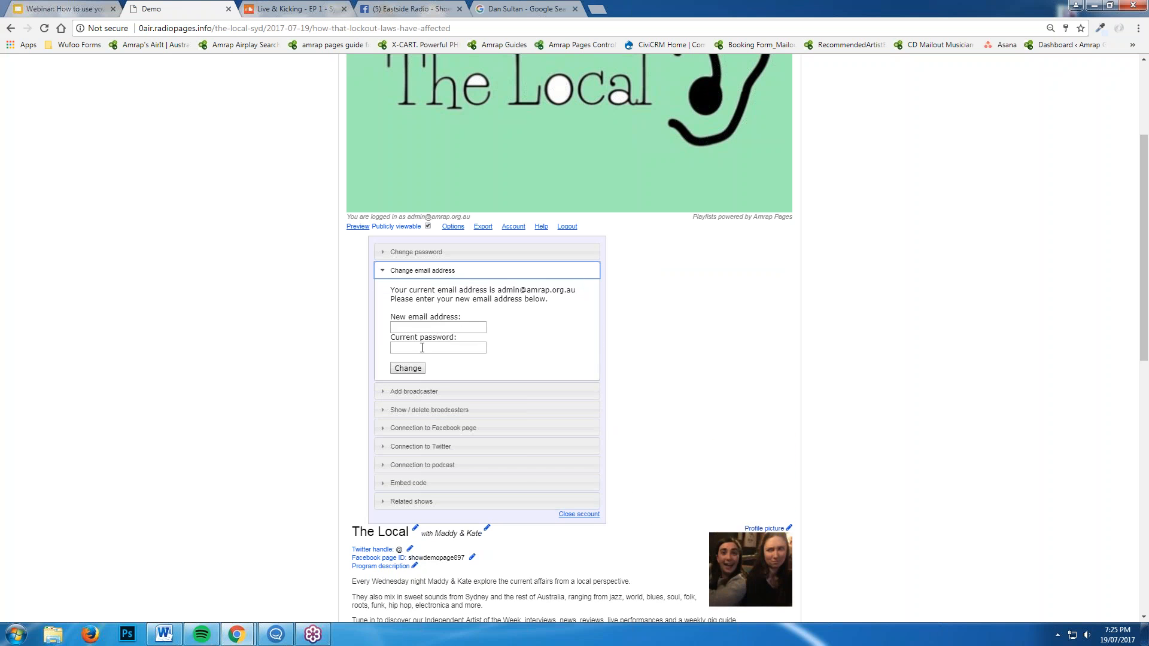
pyautogui.click(441, 271)
# Scroll down and expand Add broadcaster to reveal the invite-by-e-mail form
pyautogui.scroll(-1, 458, 302)
pyautogui.scroll(-1, 462, 317)
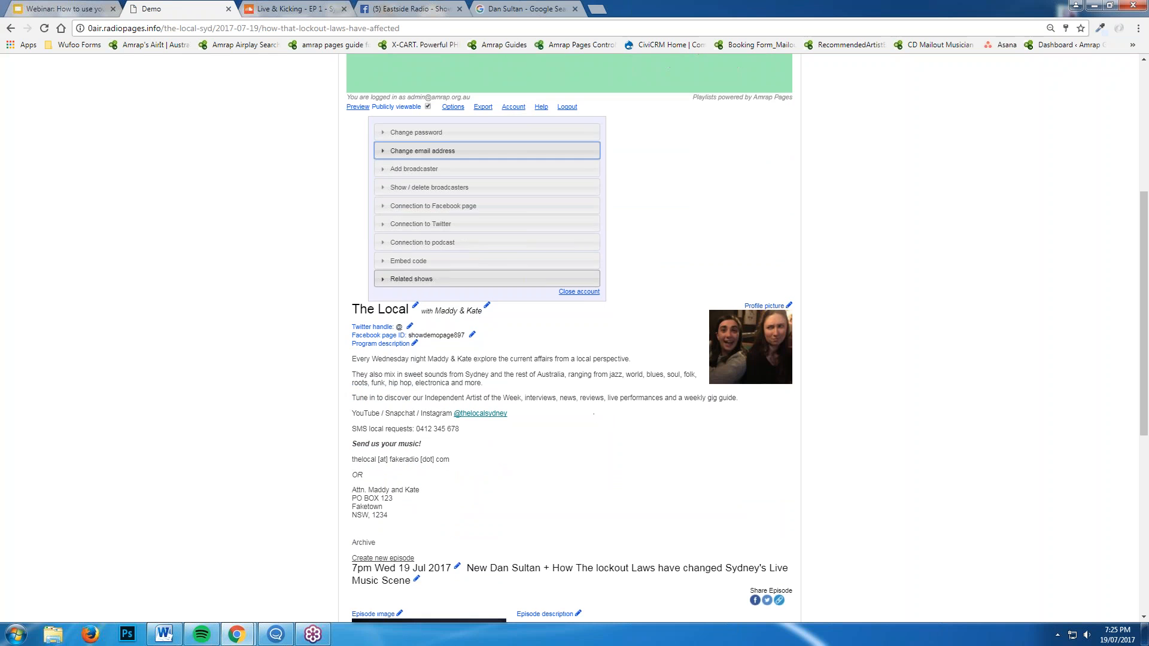
pyautogui.click(444, 172)
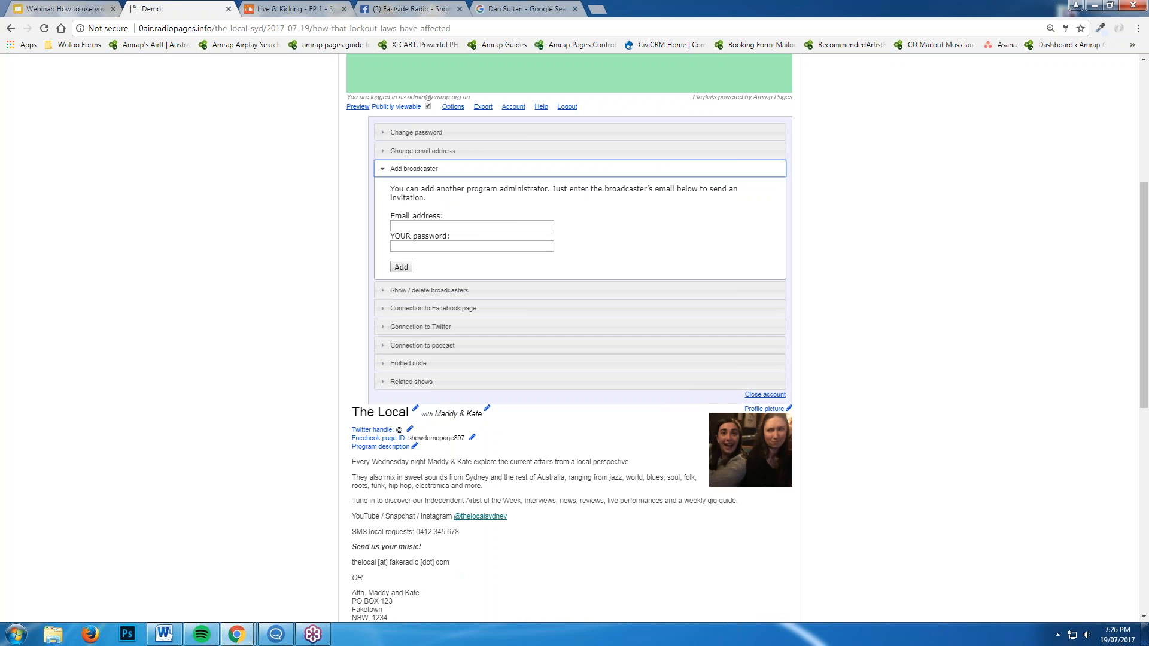
# Show the registered broadcasters list, highlight the broadcaster's e-mail address, then hide the list
pyautogui.click(490, 172)
pyautogui.click(465, 188)
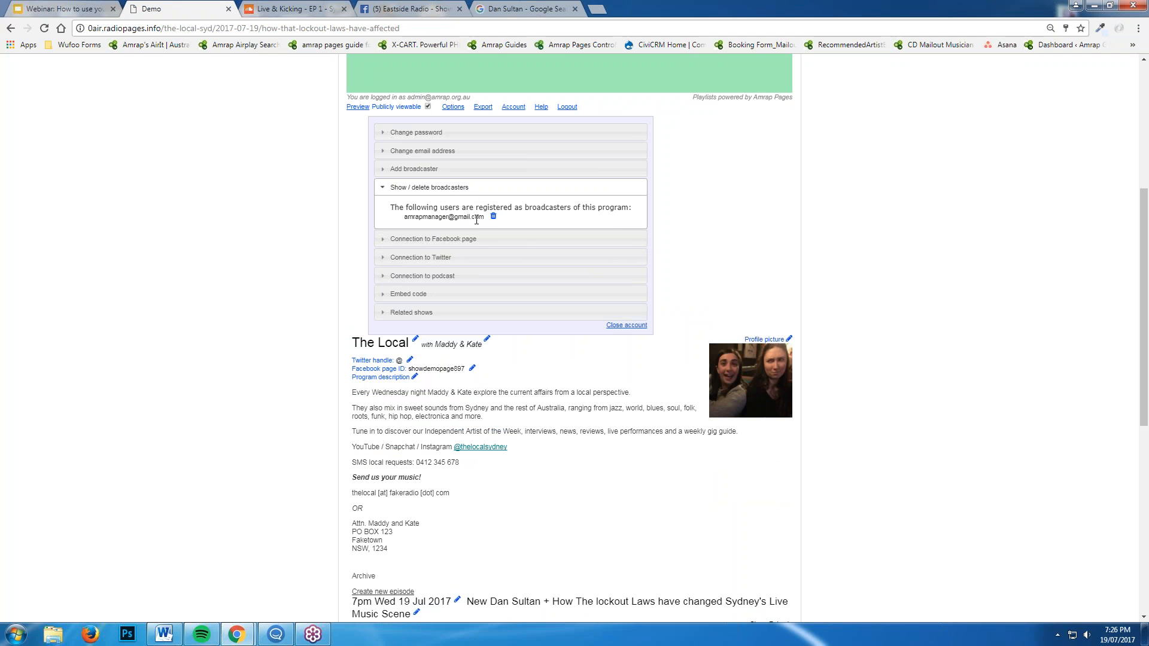
pyautogui.moveTo(484, 219); pyautogui.dragTo(406, 215)
pyautogui.click(405, 216)
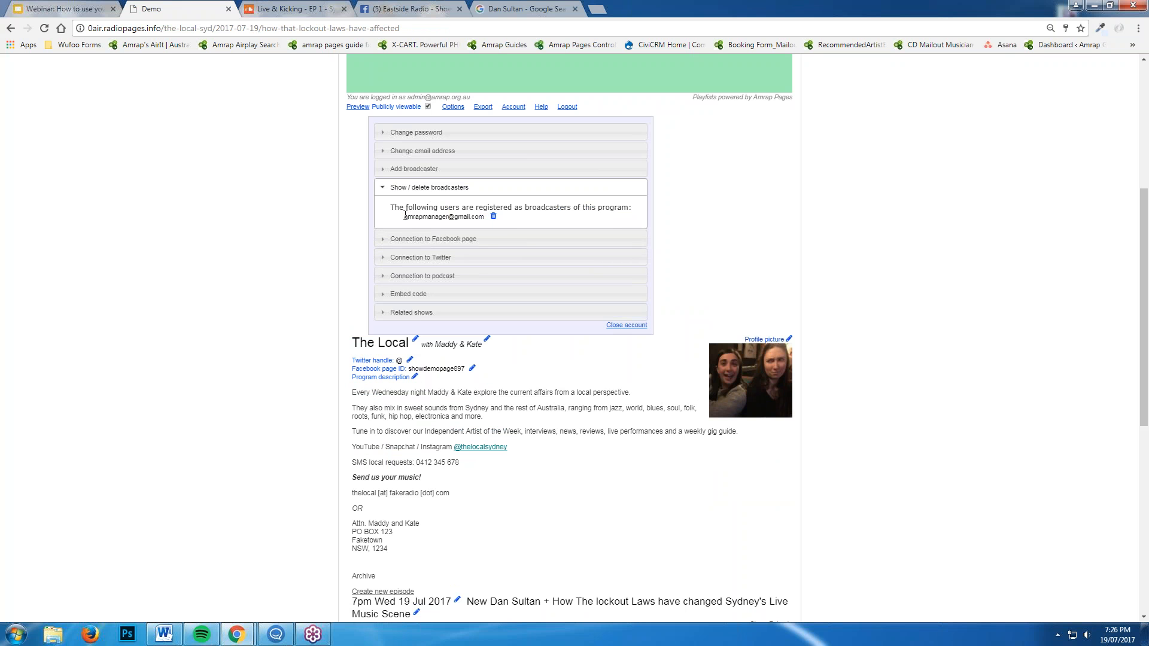
pyautogui.click(429, 188)
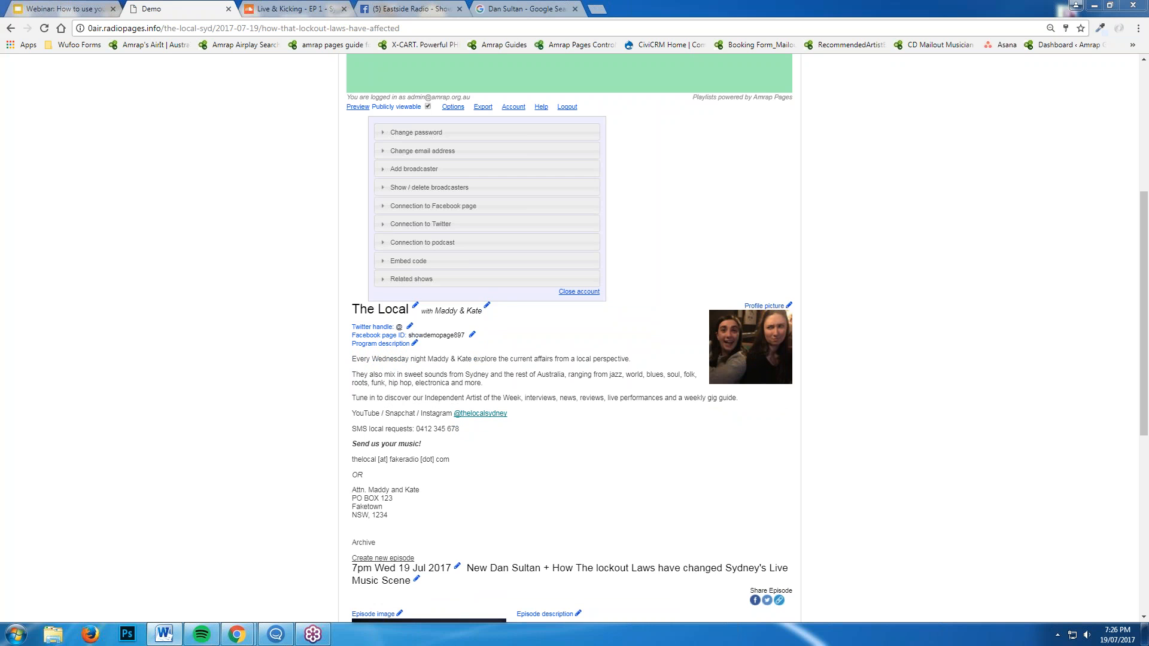
# Expand Connection to Facebook page, check the show's Facebook page, then return to Amrap Pages
pyautogui.click(441, 209)
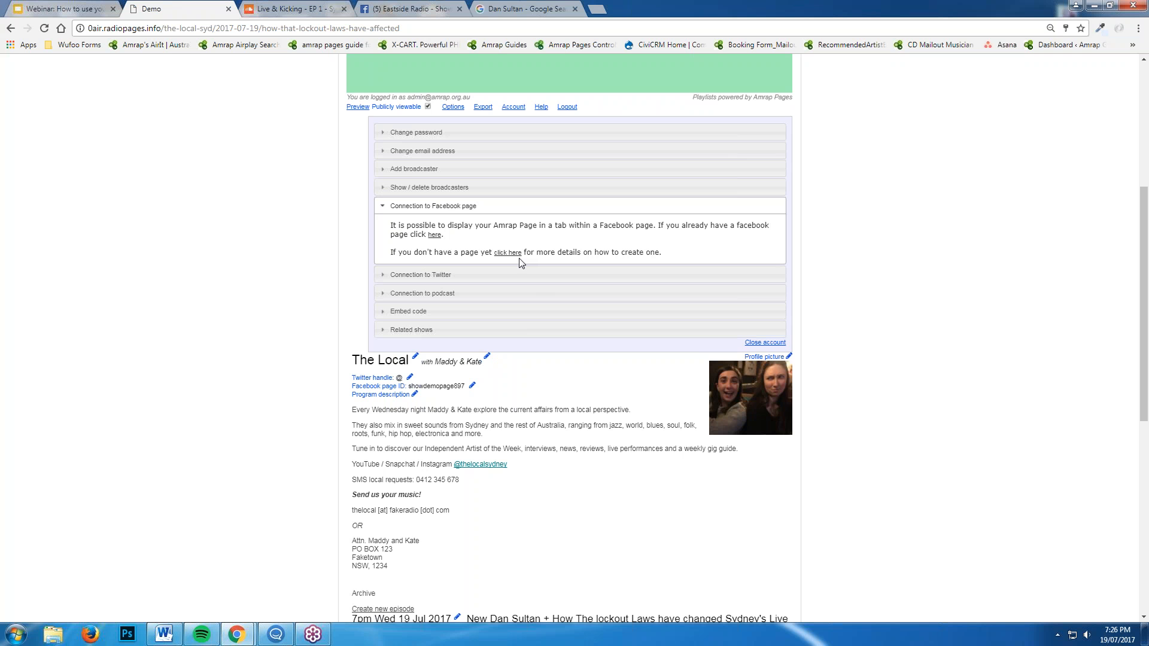
pyautogui.click(425, 8)
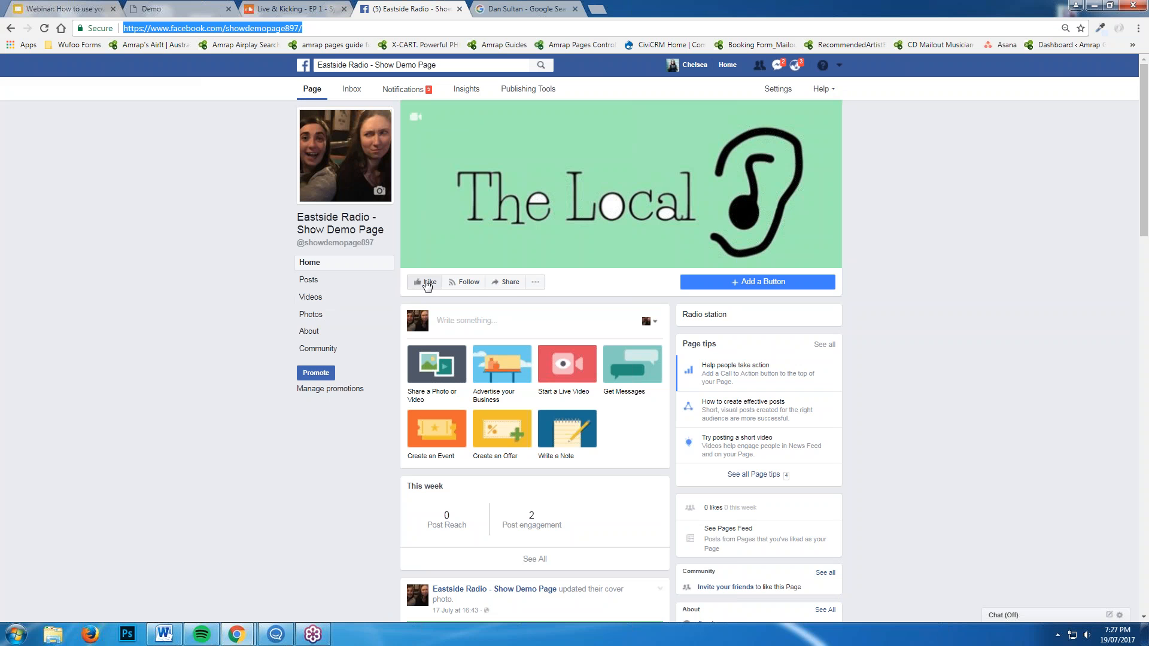
pyautogui.scroll(-1, 427, 285)
pyautogui.scroll(1, 428, 264)
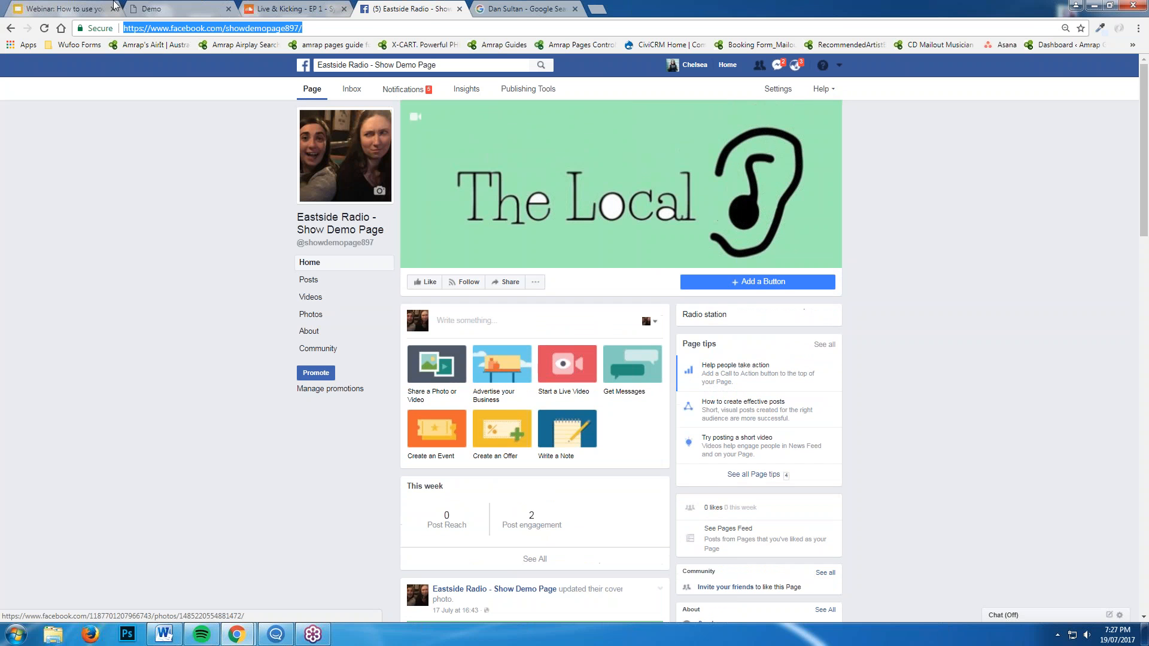
pyautogui.click(166, 12)
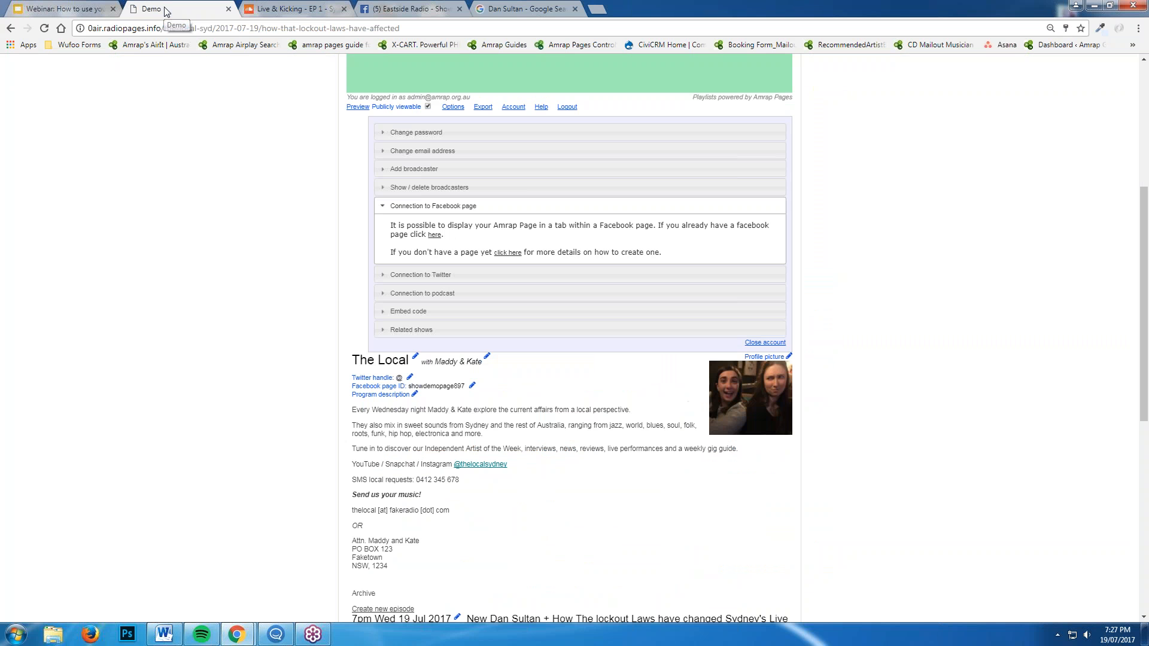
# Add the Amrap Page tab to Eastside Radio - Show Demo Page through the 'here' link
pyautogui.click(439, 238)
pyautogui.click(538, 160)
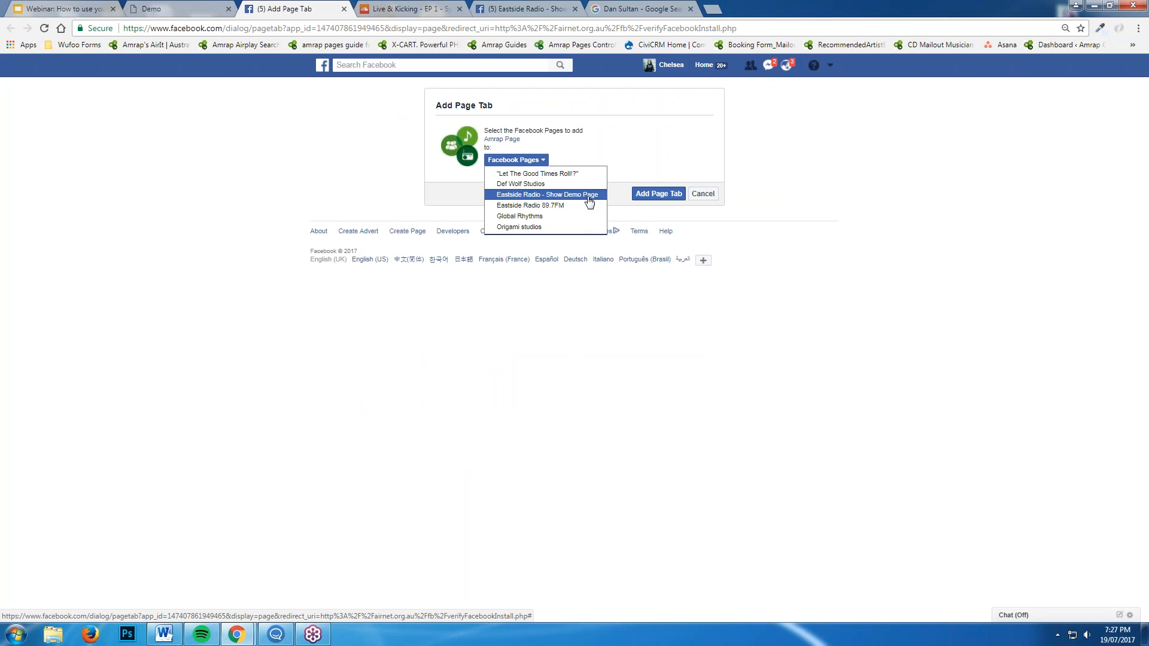
pyautogui.click(587, 199)
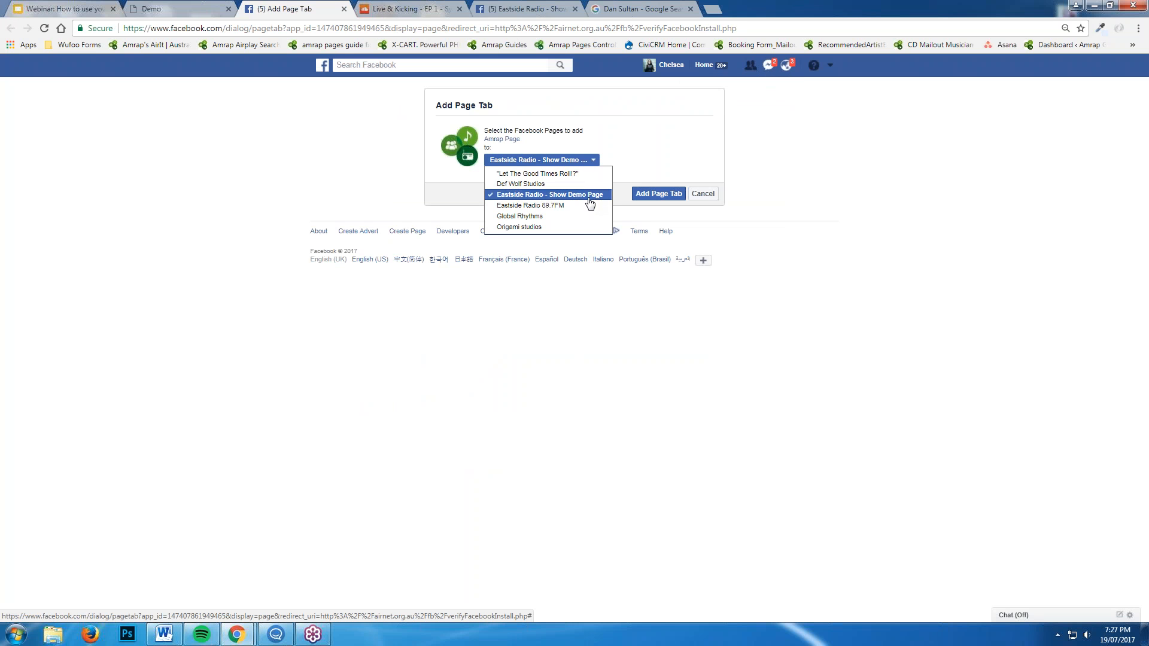
pyautogui.click(664, 144)
pyautogui.click(656, 193)
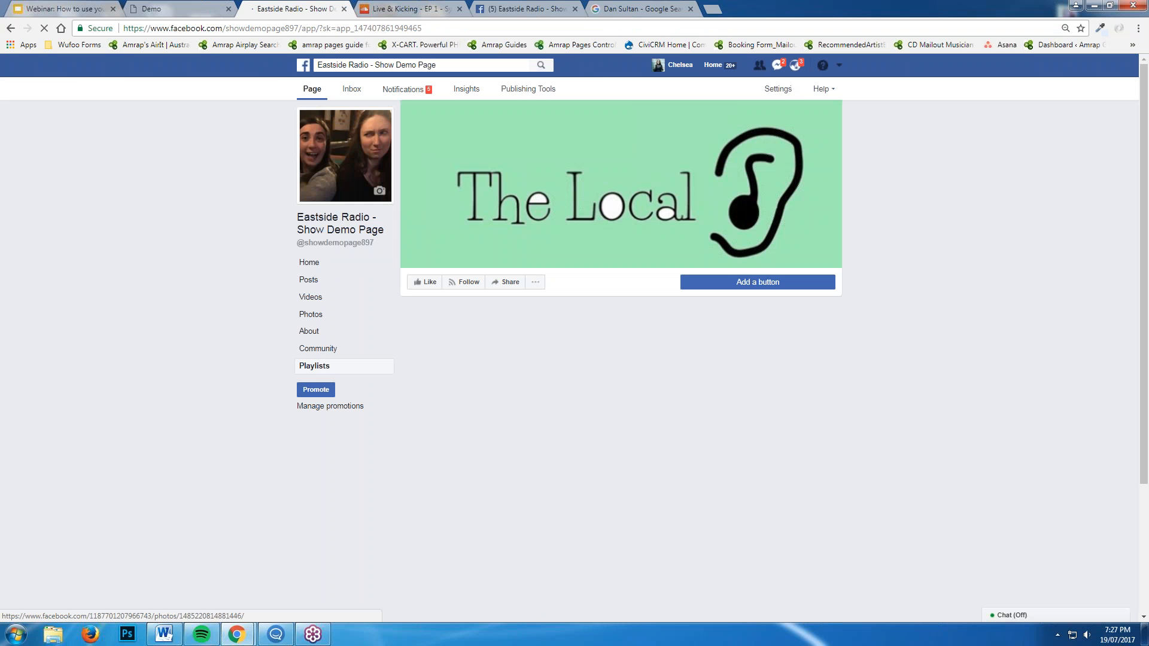
# Choose station 0air Station Demo and program The Local, enter the Amrap login e-mail, and submit
pyautogui.click(526, 336)
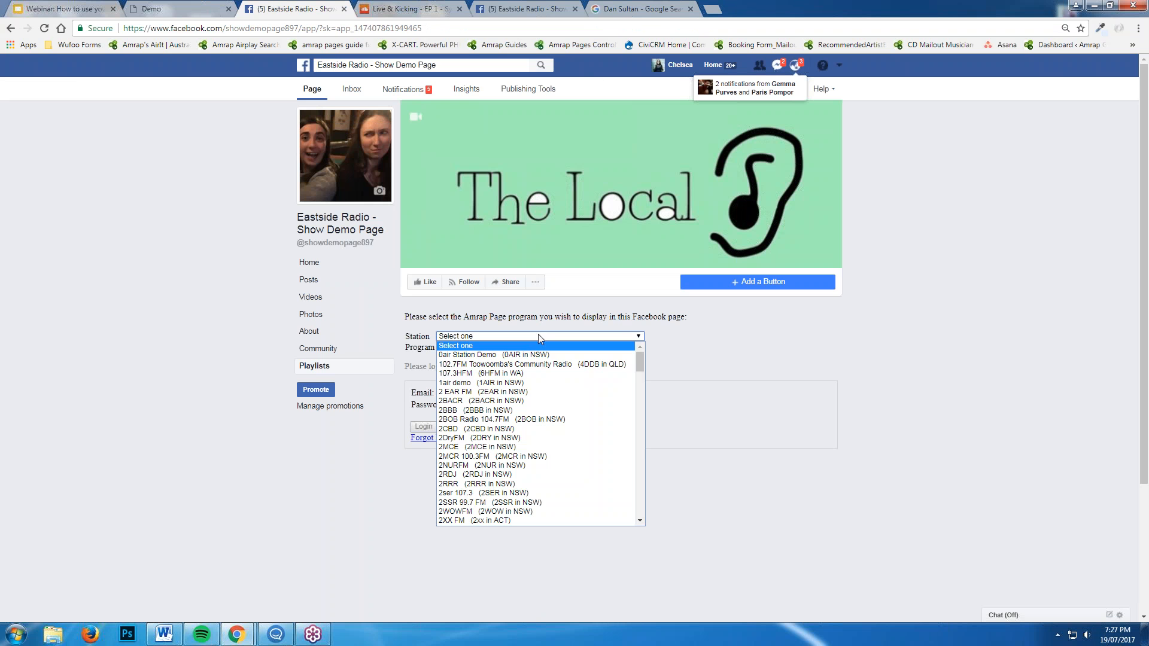
pyautogui.click(580, 354)
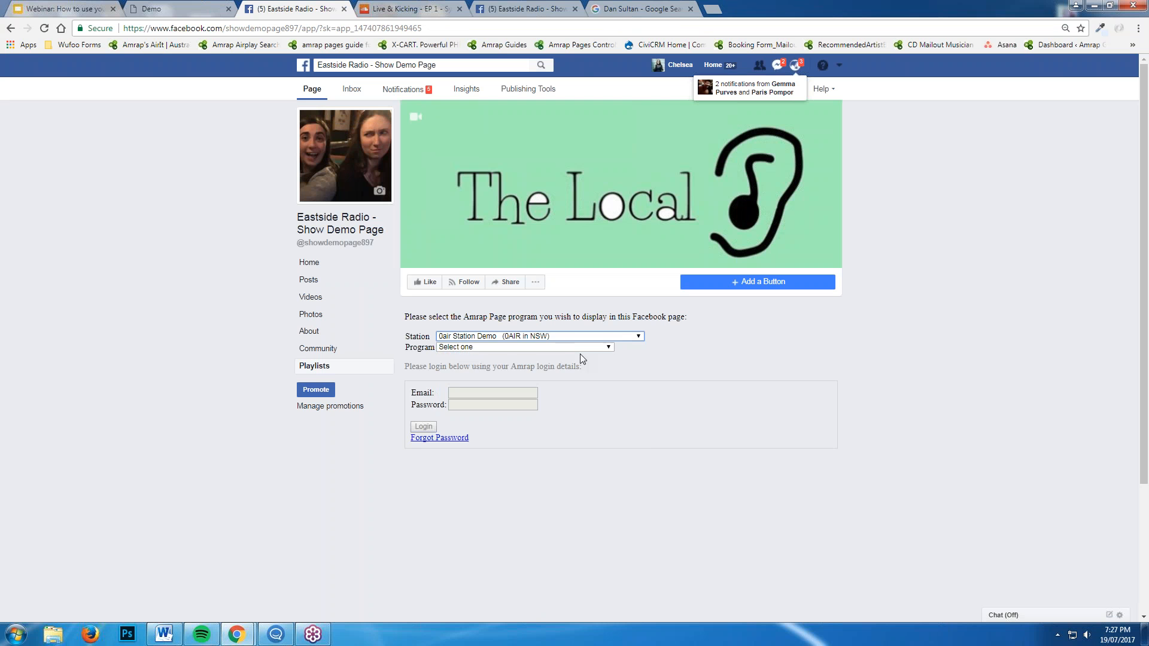
pyautogui.click(570, 347)
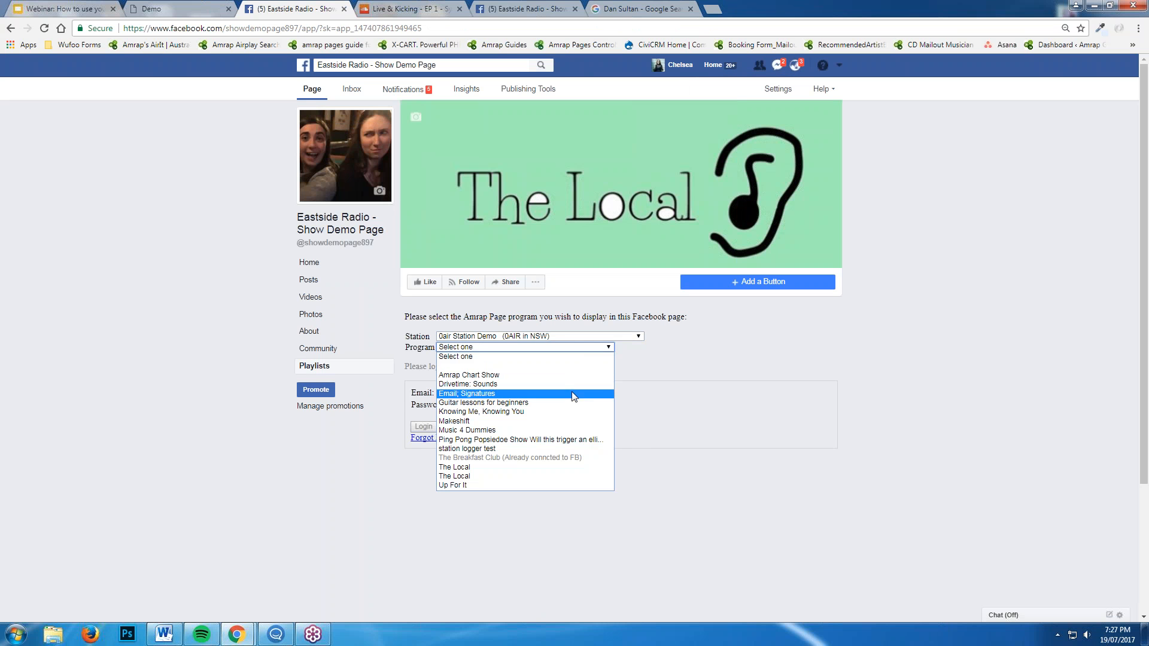
pyautogui.click(562, 470)
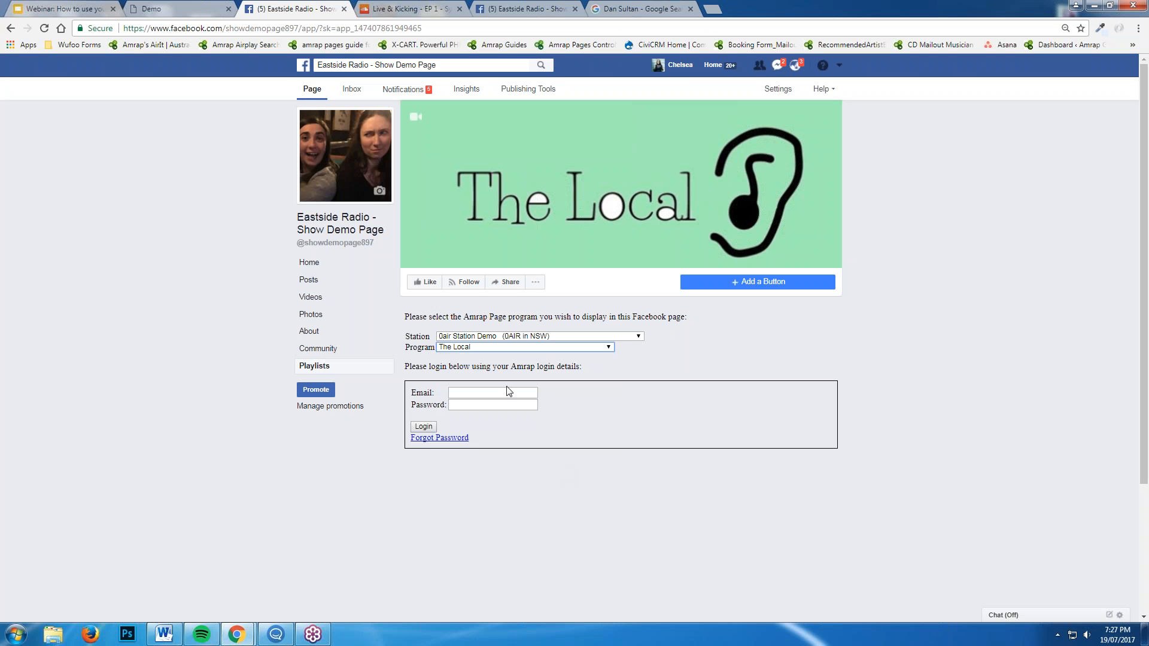
pyautogui.click(477, 398)
pyautogui.press('Tab')
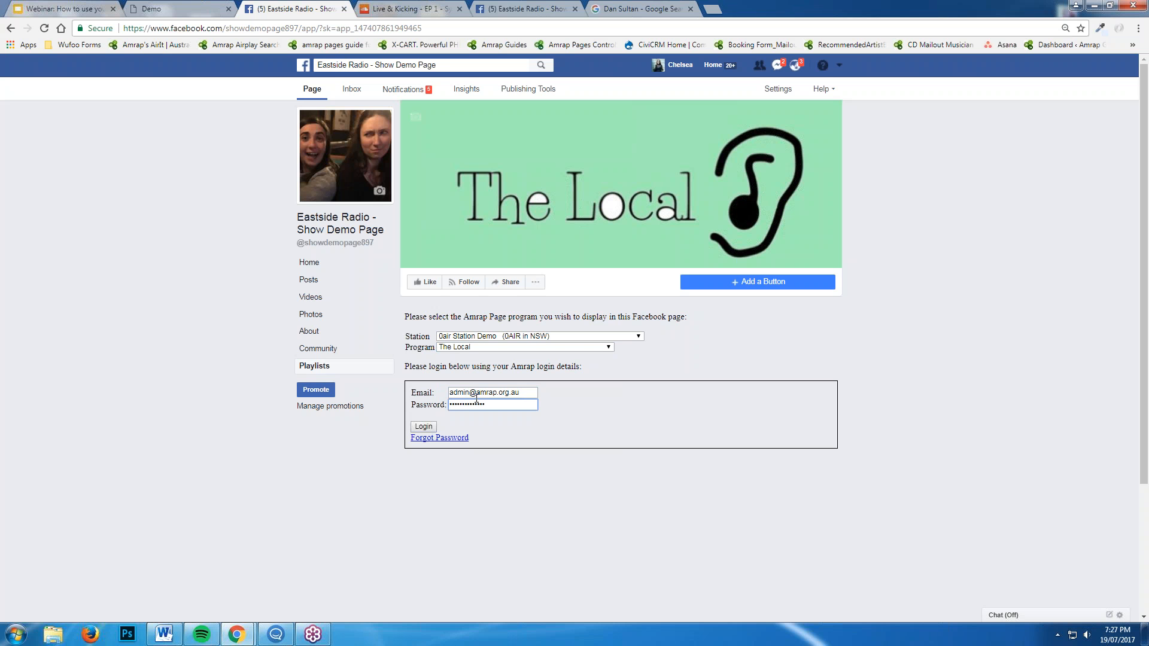
pyautogui.press('Return')
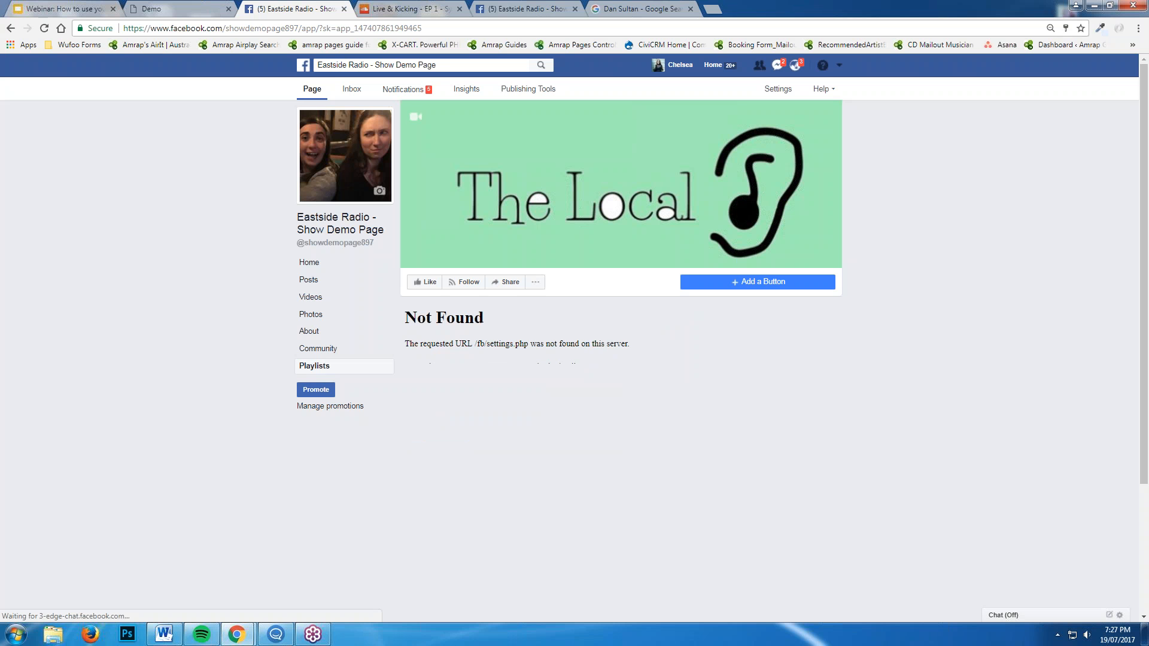
# After the Not Found error, reload the tab and reselect 0air Station Demo, The Local, and the login e-mail
pyautogui.click(12, 27)
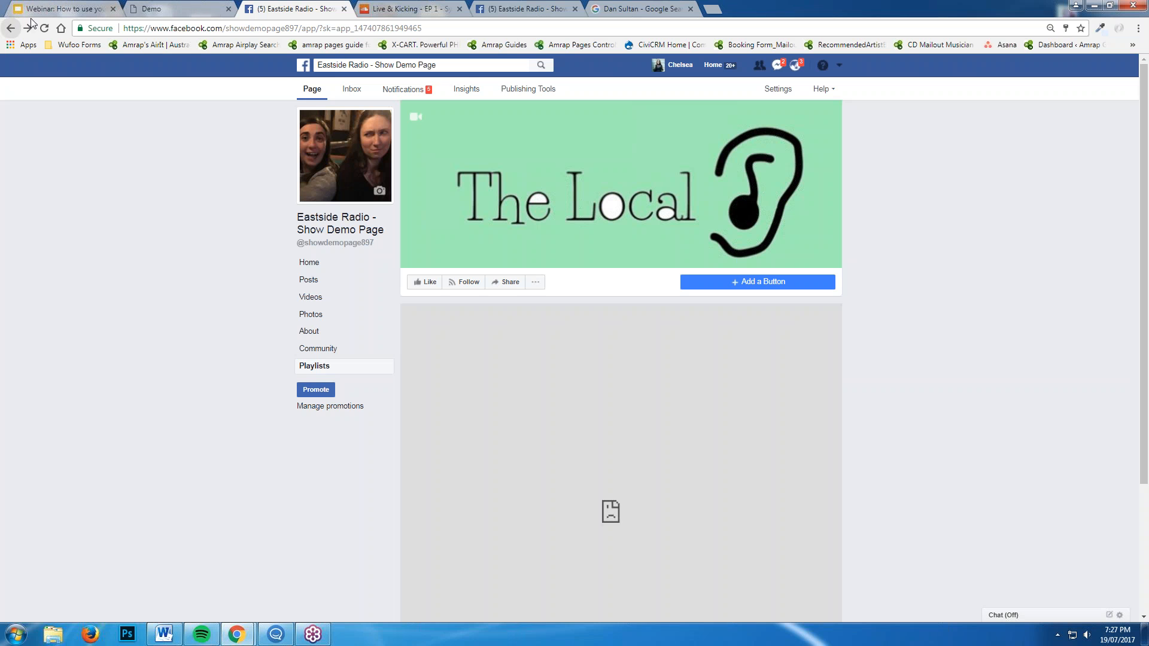
pyautogui.click(205, 28)
pyautogui.press('Return')
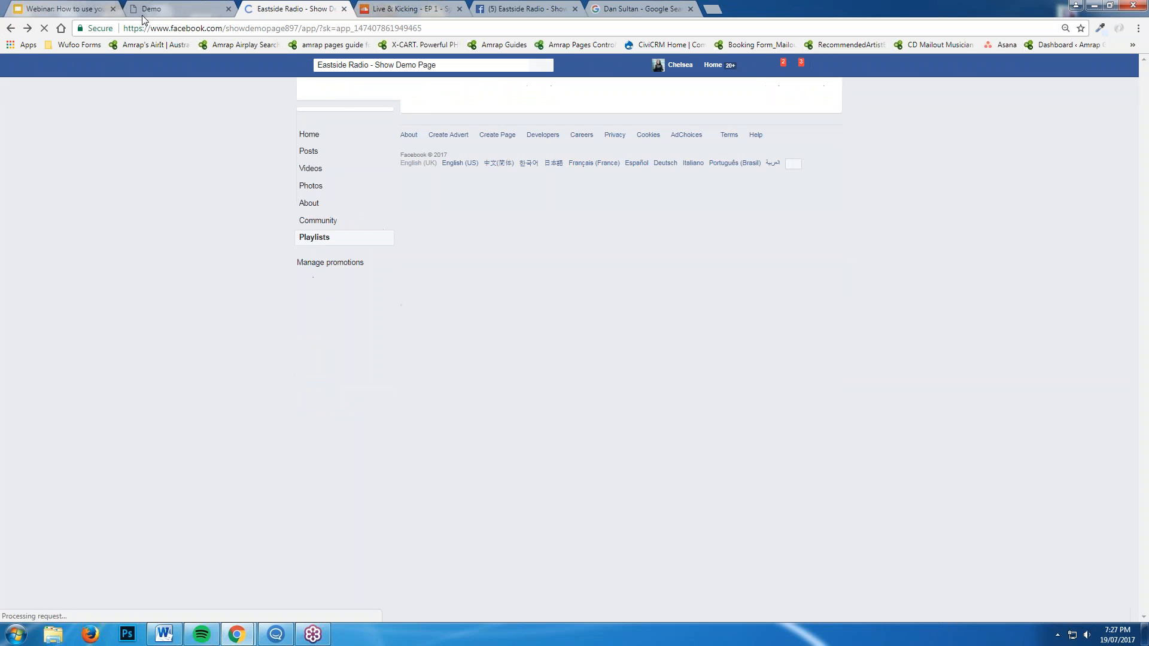
pyautogui.click(514, 337)
pyautogui.click(509, 353)
pyautogui.click(492, 350)
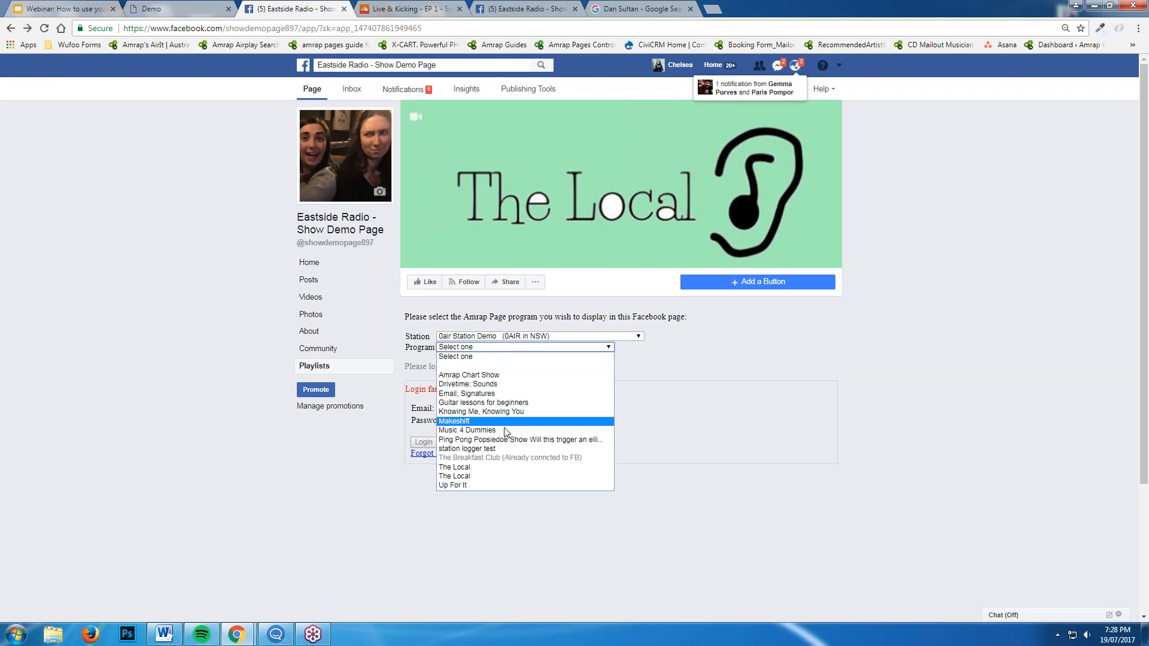
pyautogui.click(484, 477)
pyautogui.click(467, 413)
pyautogui.press('Tab')
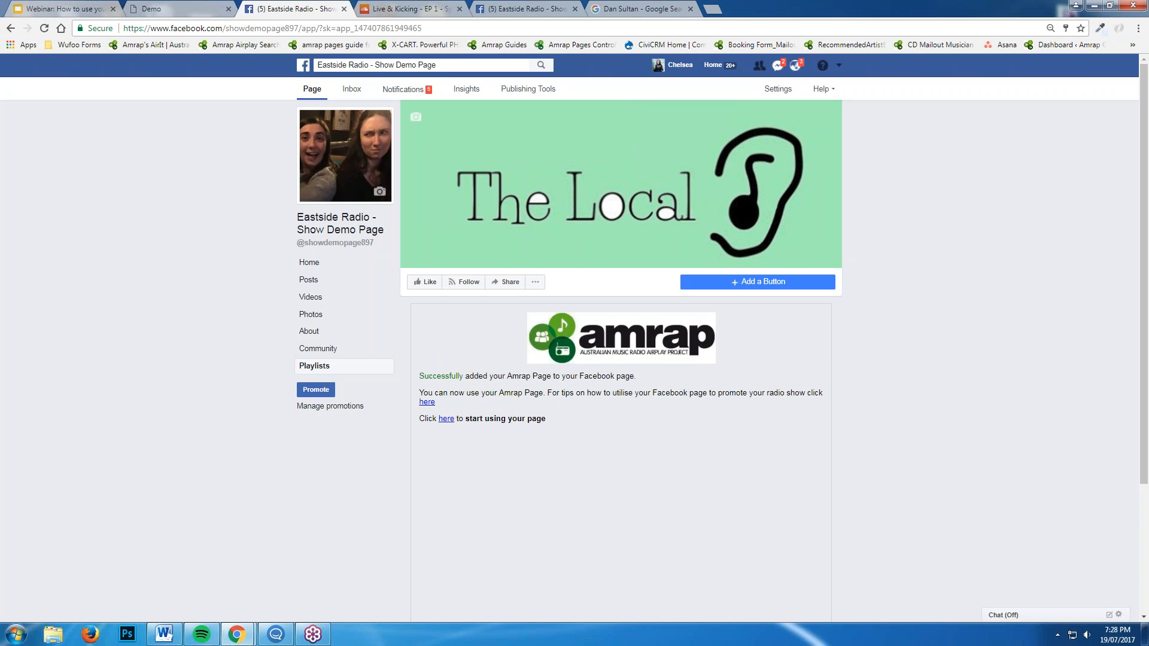
# Open the Playlists tab, scroll through The Local's program page, then return to the Amrap editor tab
pyautogui.click(447, 418)
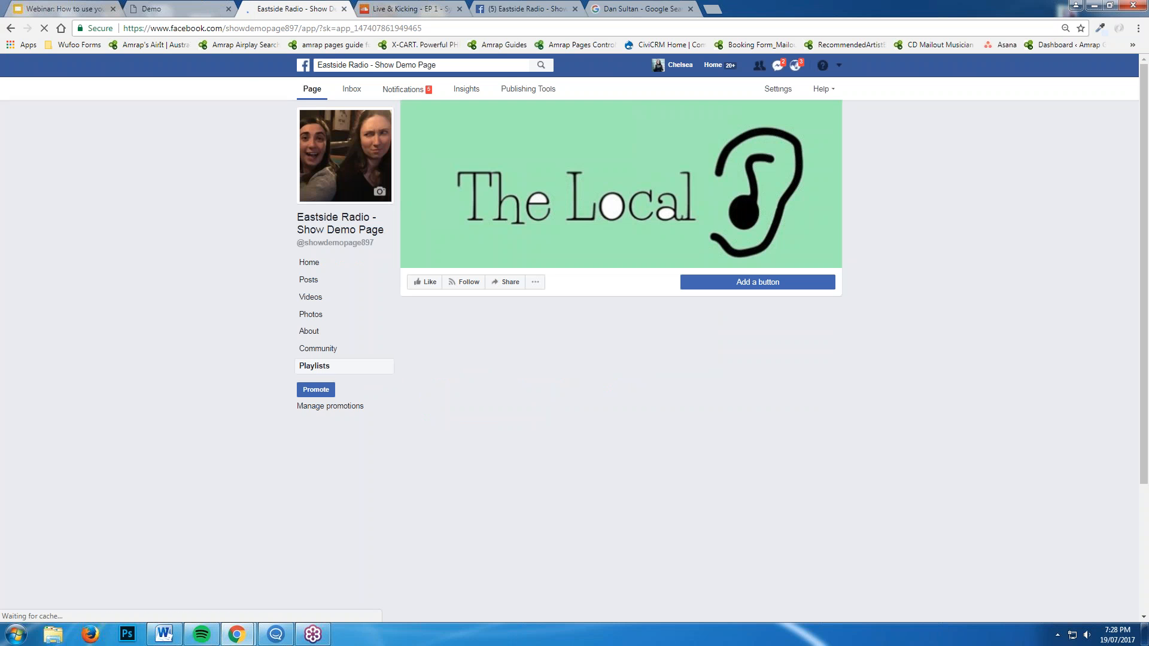
pyautogui.scroll(-3, 929, 512)
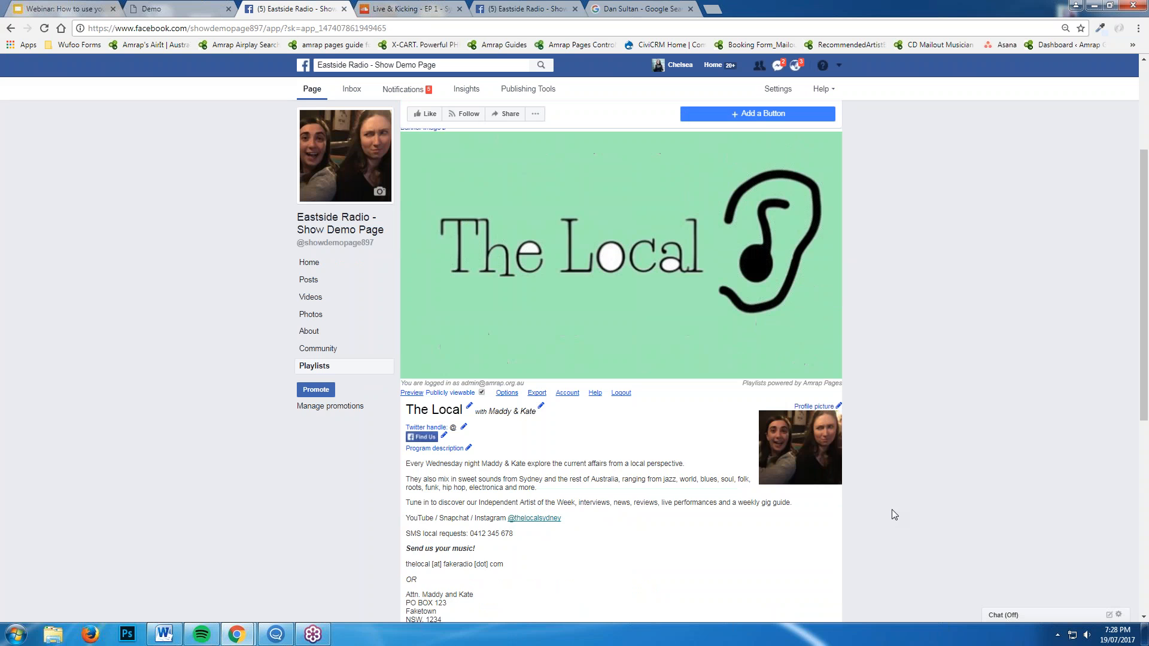
pyautogui.scroll(-4, 892, 514)
pyautogui.scroll(-2, 875, 520)
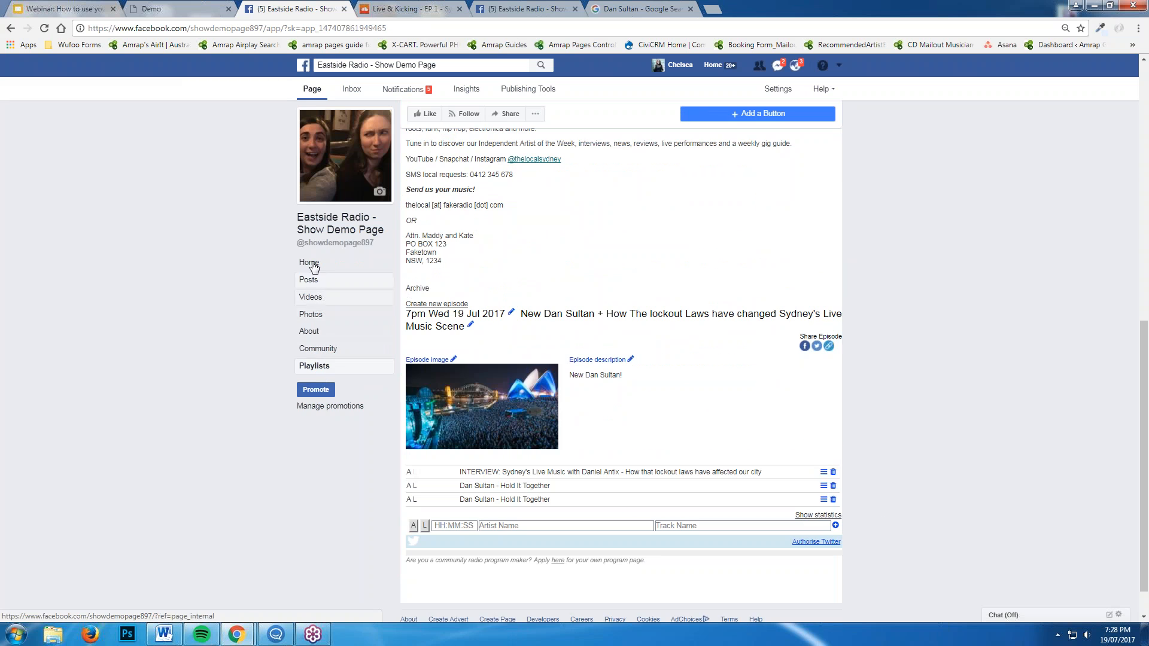
pyautogui.scroll(8, 763, 426)
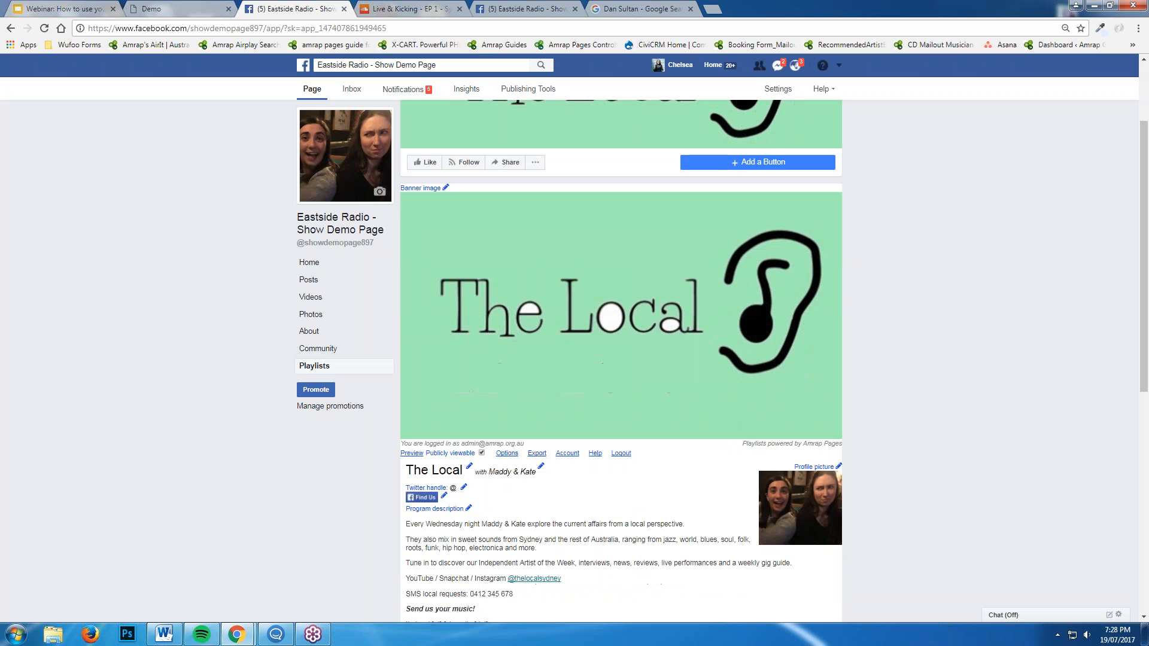
pyautogui.click(190, 7)
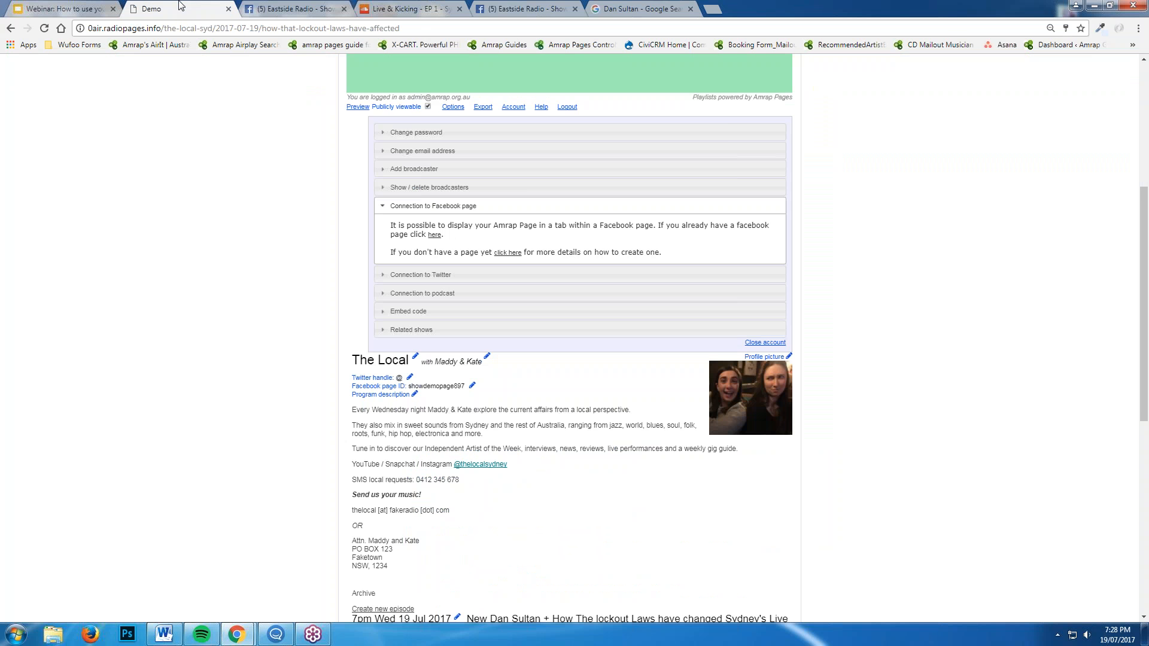
# Collapse the Facebook section, then authorise Amrap Pages on Twitter via Connection to Twitter
pyautogui.scroll(5, 940, 479)
pyautogui.scroll(-3, 933, 483)
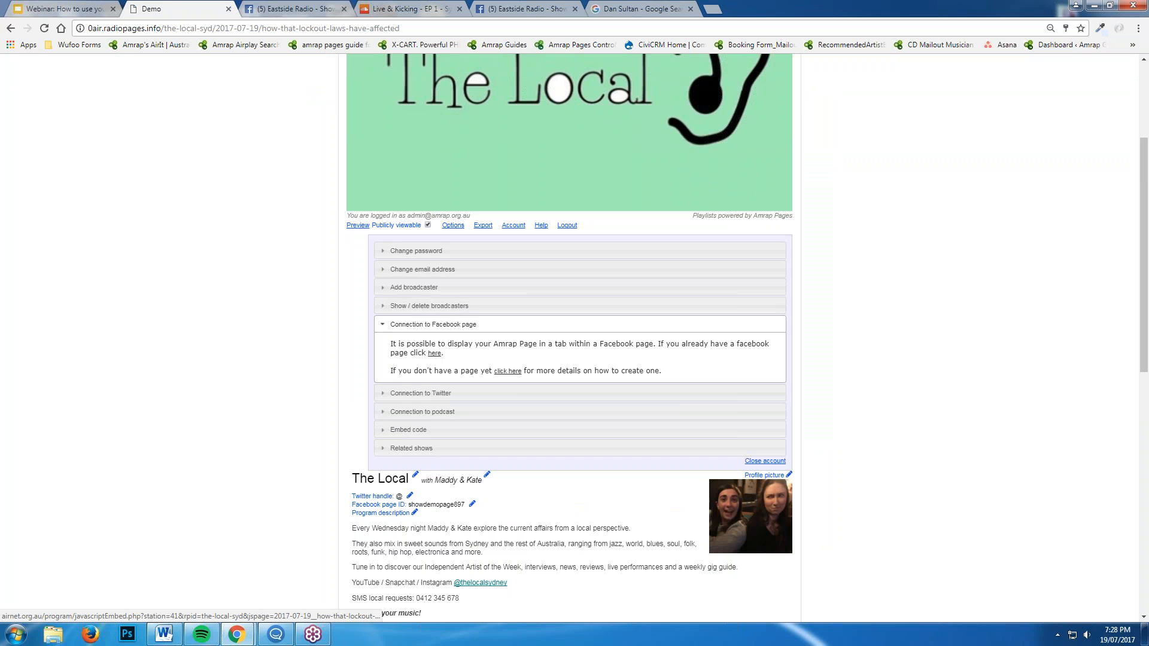
pyautogui.click(430, 325)
pyautogui.scroll(-2, 429, 324)
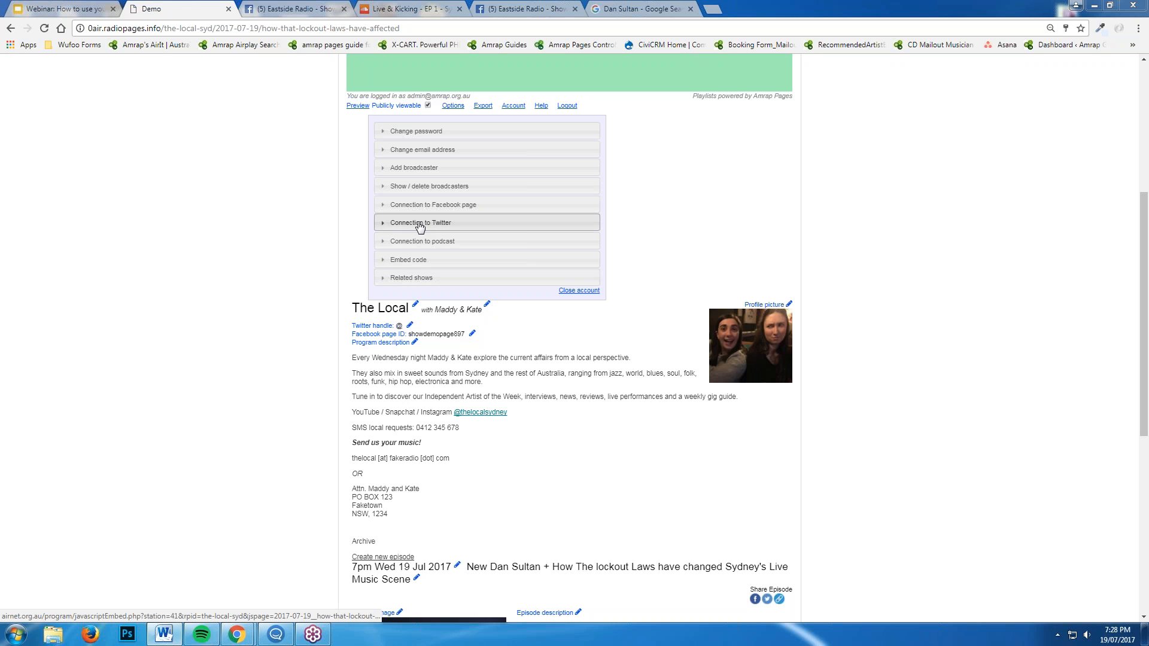
pyautogui.click(491, 223)
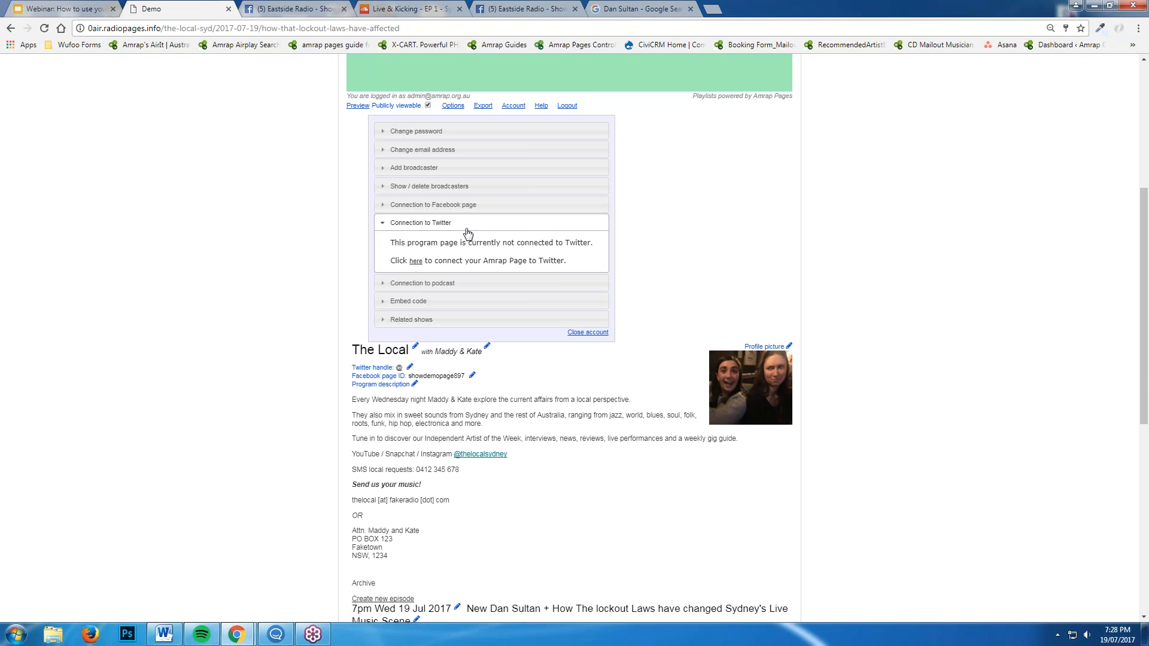
pyautogui.click(415, 261)
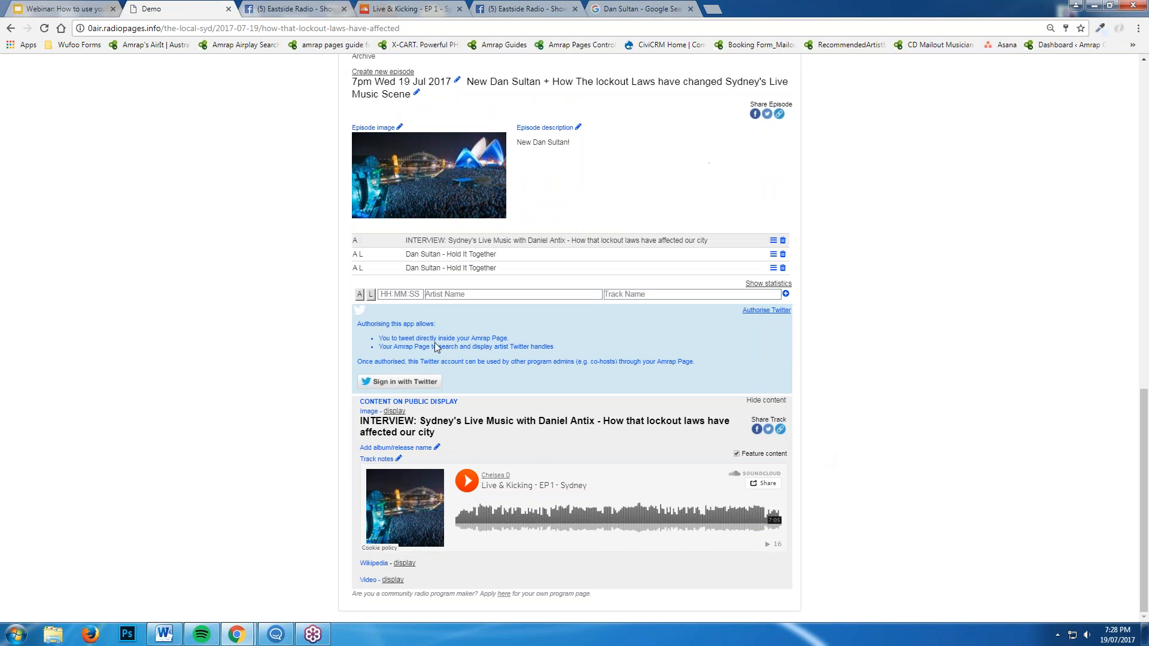
pyautogui.click(400, 380)
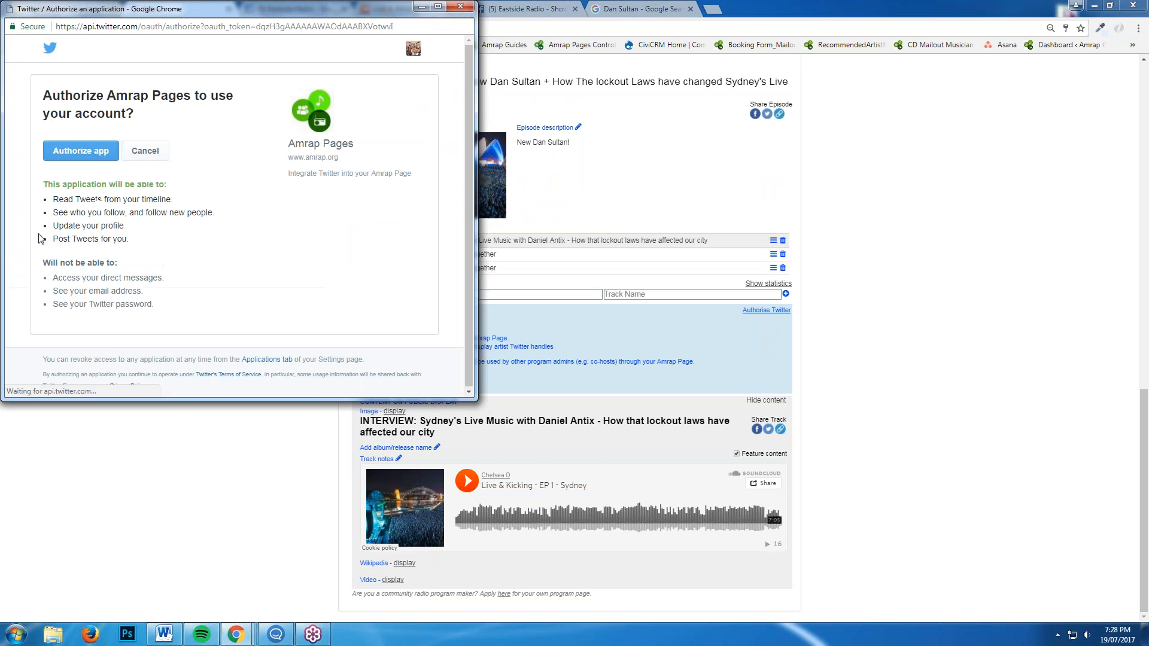
pyautogui.click(81, 151)
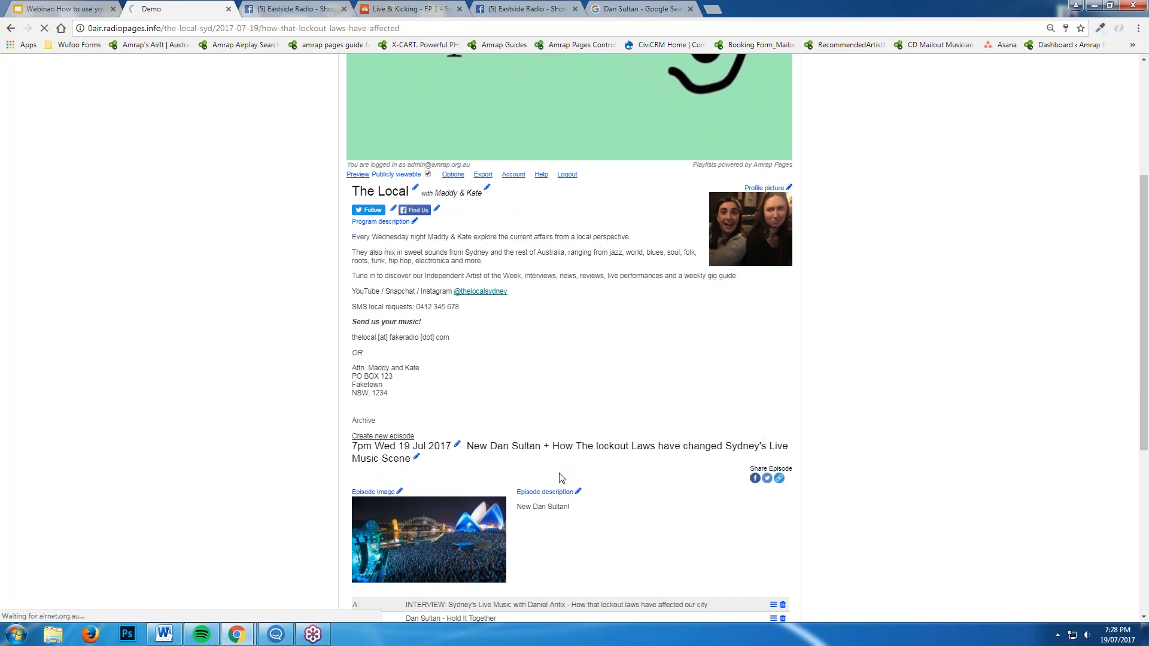
pyautogui.scroll(-6, 561, 478)
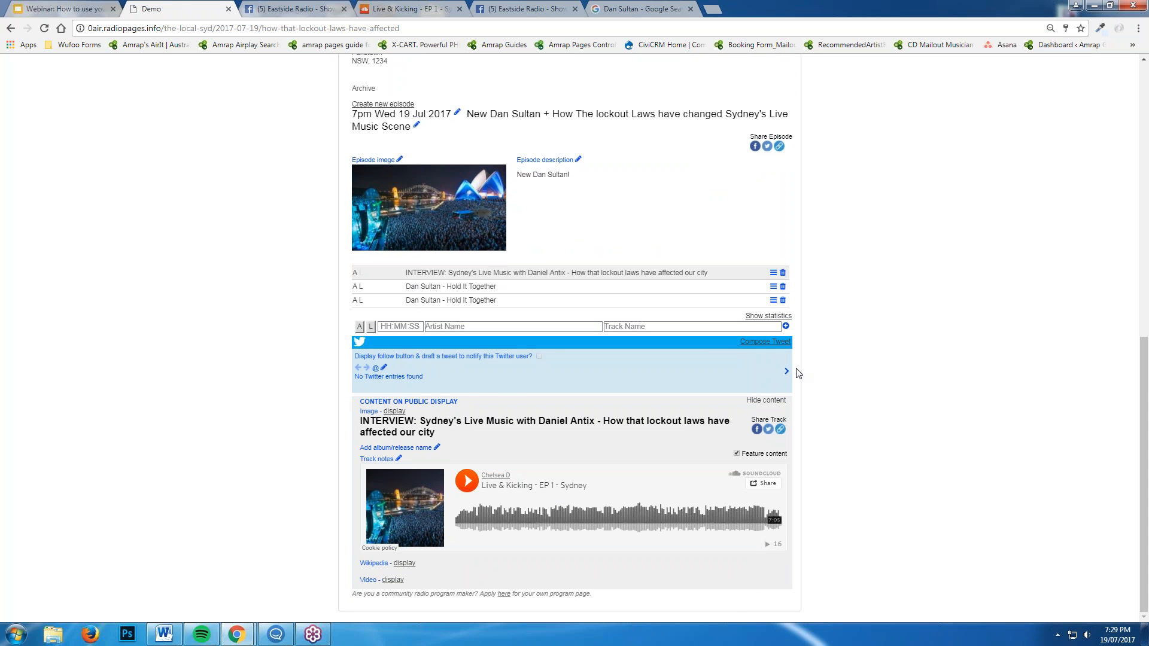
# Open the pre-filled INTERVIEW tweet and delete its duplicated lockout-laws opening words
pyautogui.click(785, 371)
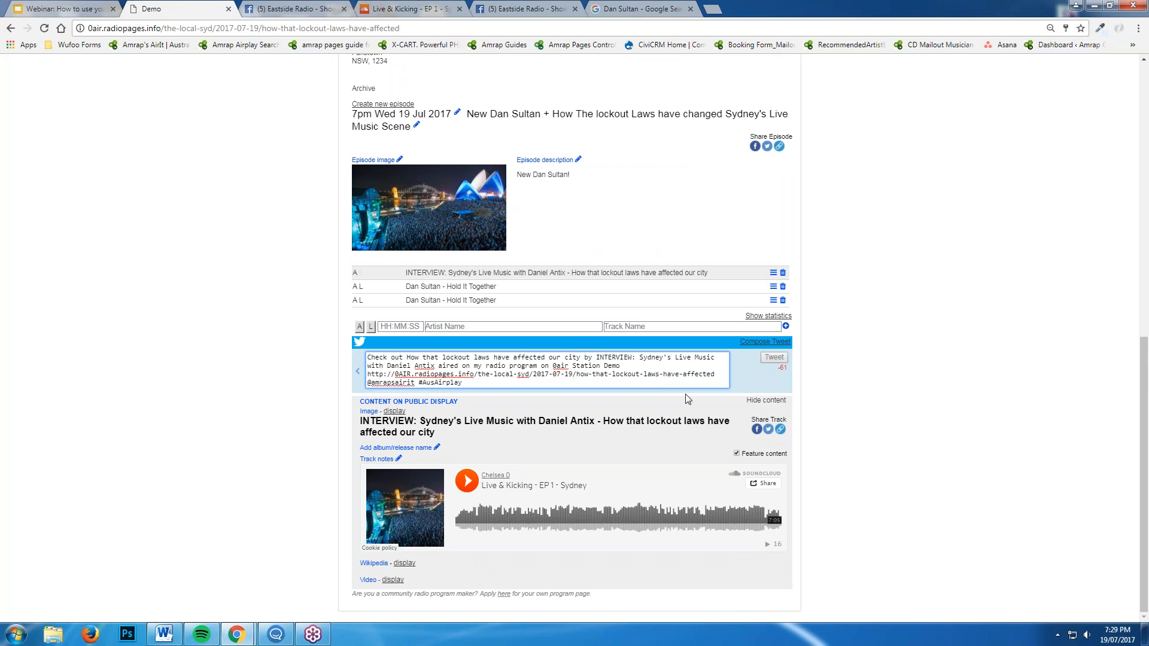
pyautogui.moveTo(581, 357)
pyautogui.mouseDown()
pyautogui.moveTo(436, 357)
pyautogui.moveTo(596, 360)
pyautogui.mouseUp()
pyautogui.click(594, 358)
pyautogui.press('BackSpace')
pyautogui.press('BackSpace')
pyautogui.press('BackSpace')
pyautogui.press('BackSpace')
pyautogui.press('BackSpace')
pyautogui.press('BackSpace')
pyautogui.press('BackSpace')
pyautogui.press('BackSpace')
pyautogui.press('BackSpace')
pyautogui.press('BackSpace')
pyautogui.press('BackSpace')
pyautogui.press('BackSpace')
pyautogui.press('BackSpace')
pyautogui.press('BackSpace')
pyautogui.press('BackSpace')
pyautogui.press('BackSpace')
pyautogui.press('BackSpace')
pyautogui.press('BackSpace')
pyautogui.press('BackSpace')
pyautogui.press('BackSpace')
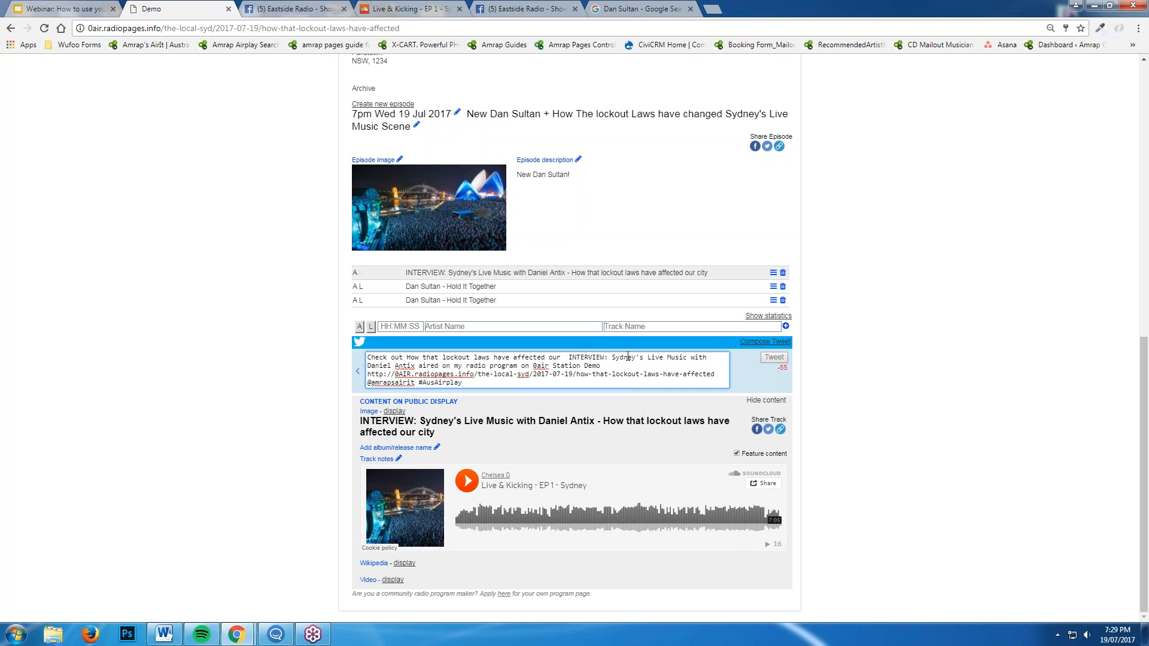
pyautogui.press('BackSpace')
pyautogui.press('BackSpace')
pyautogui.press('BackSpace')
pyautogui.press('BackSpace')
pyautogui.press('BackSpace')
pyautogui.press('BackSpace')
pyautogui.press('BackSpace')
pyautogui.press('BackSpace')
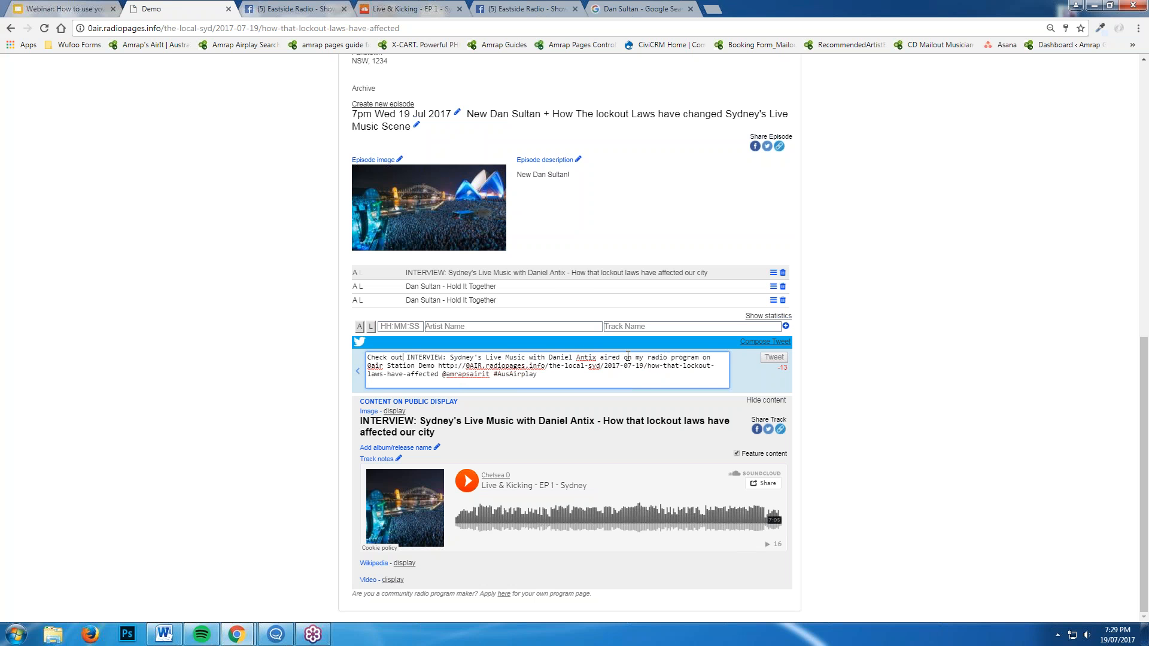
pyautogui.click(999, 329)
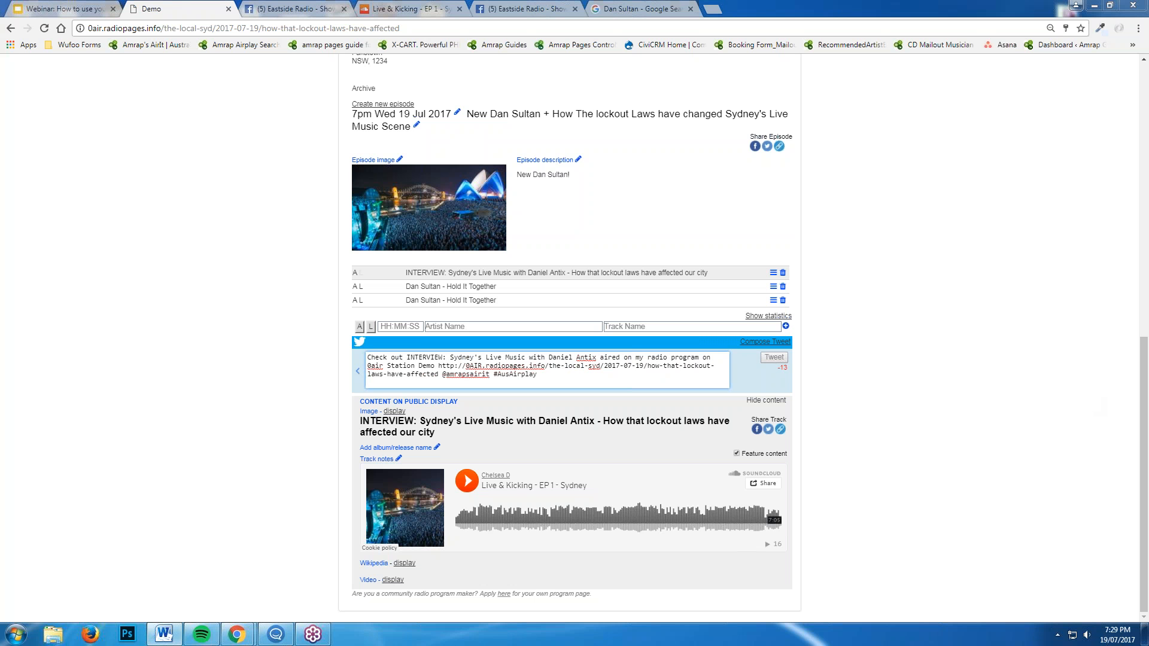
pyautogui.scroll(5, 1000, 415)
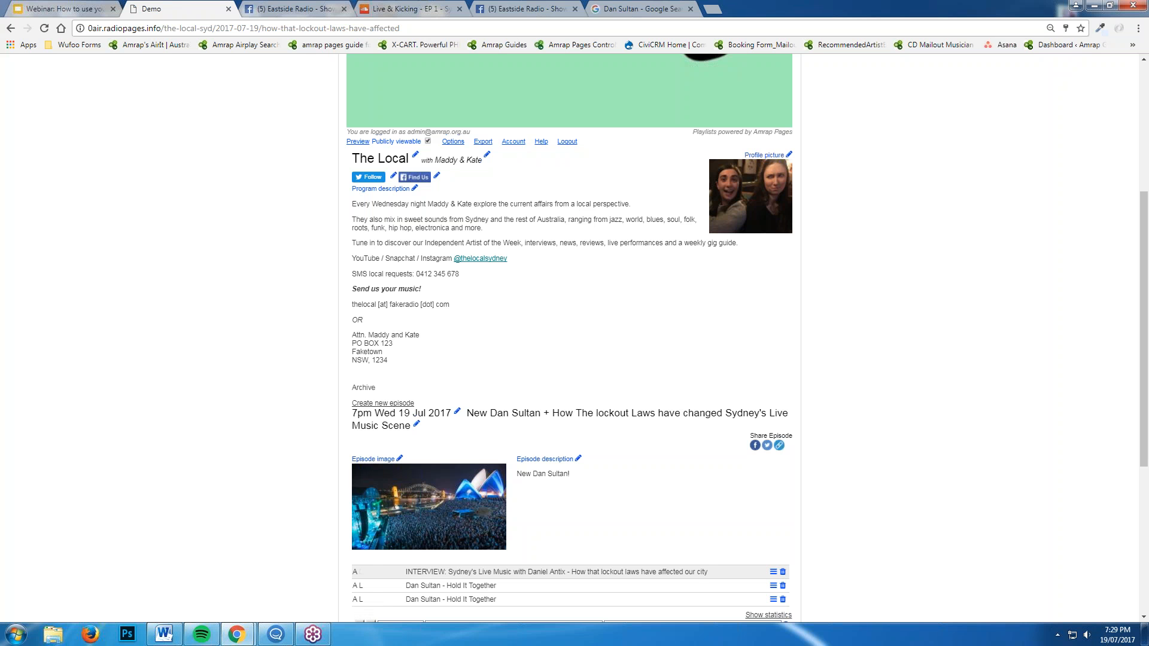
pyautogui.click(540, 142)
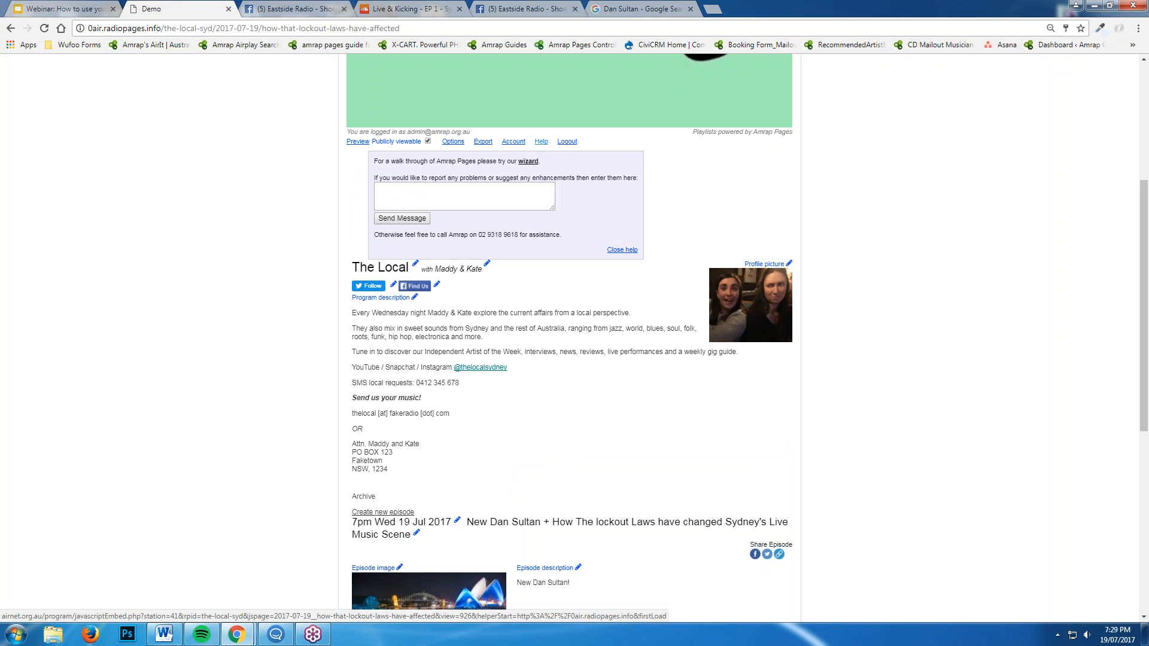
pyautogui.click(527, 162)
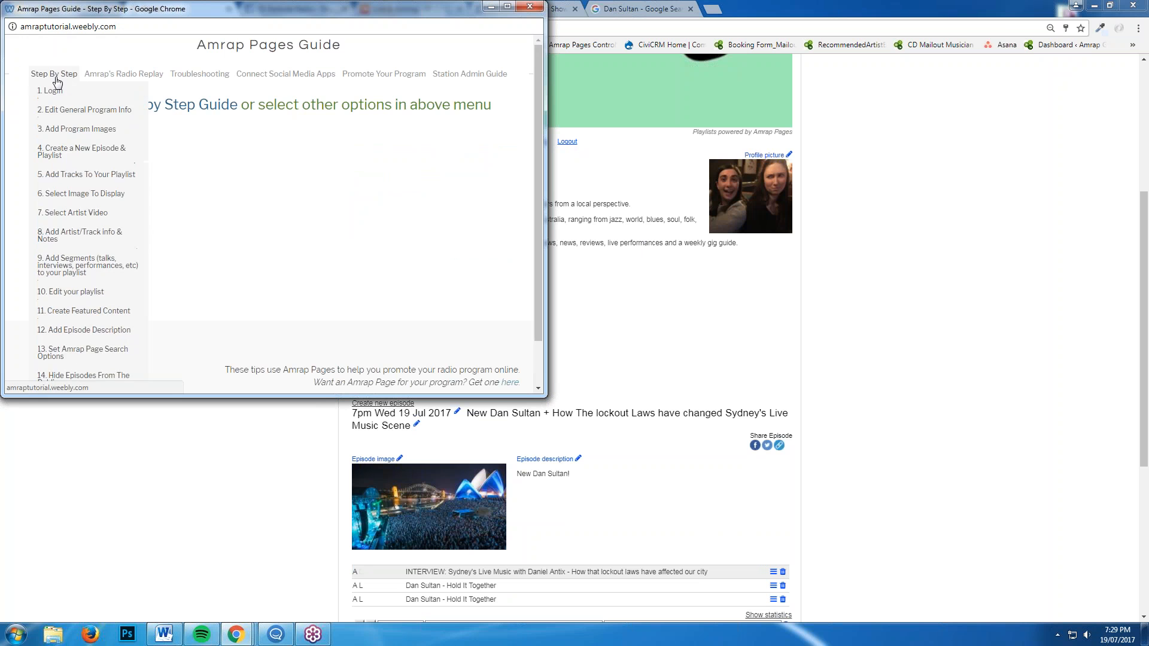
pyautogui.moveTo(54, 73)
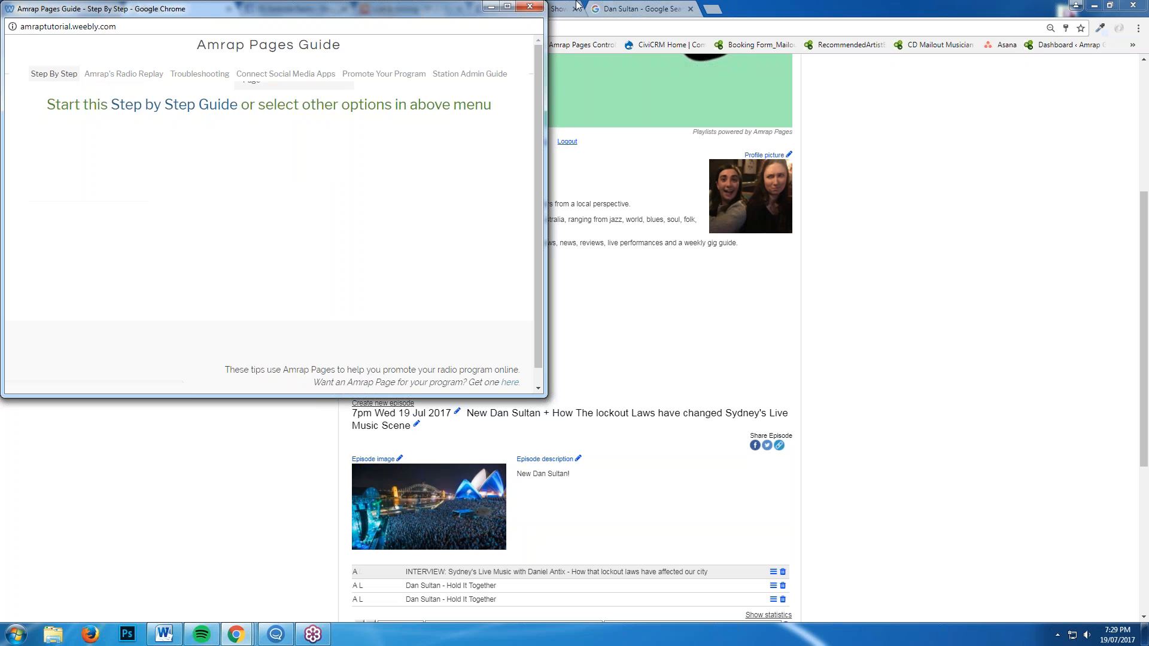
pyautogui.click(527, 7)
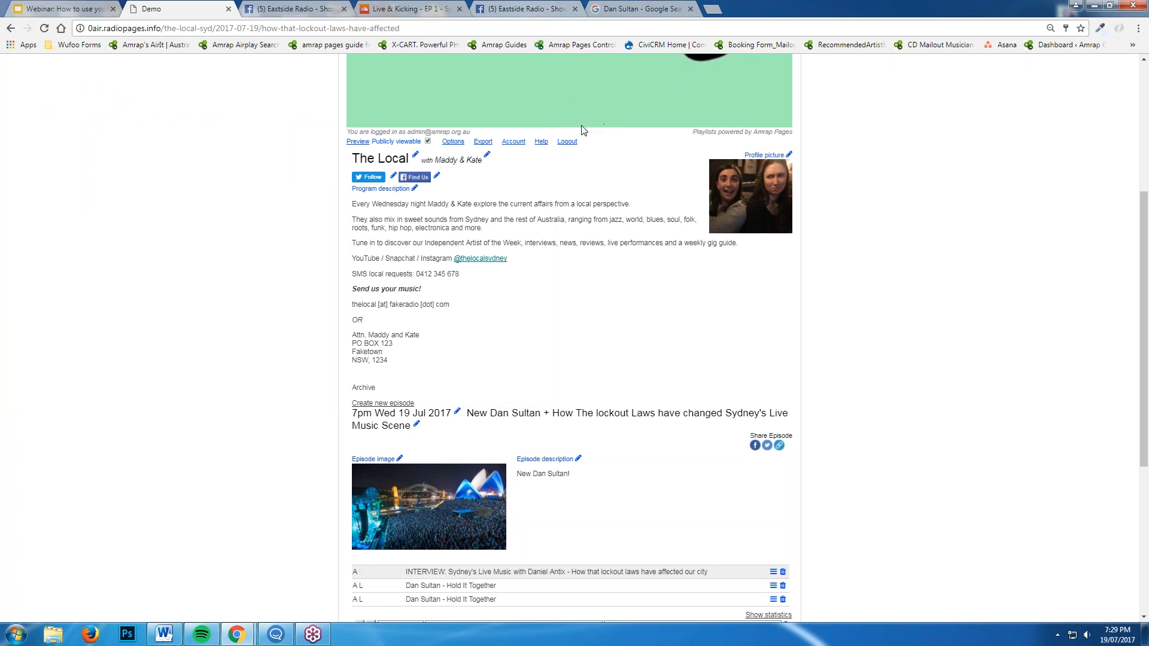
pyautogui.click(566, 142)
# Confirm logout, then view the 19 Jul 2017 episode's Share Episode link and close it
pyautogui.click(501, 386)
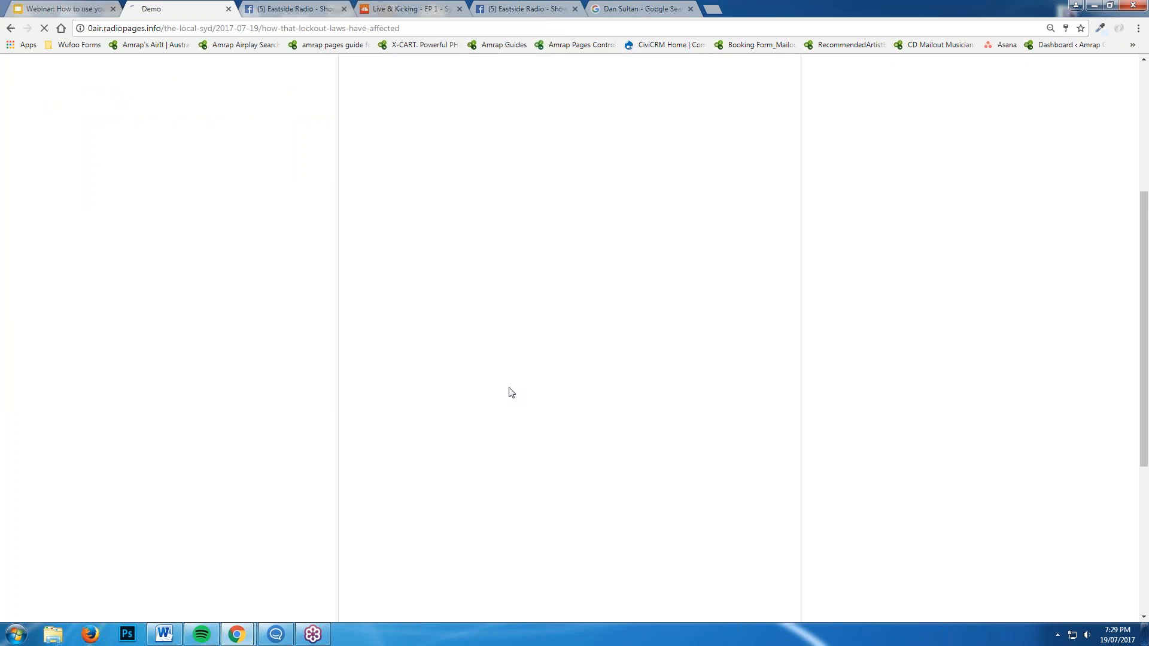
pyautogui.scroll(-2, 845, 341)
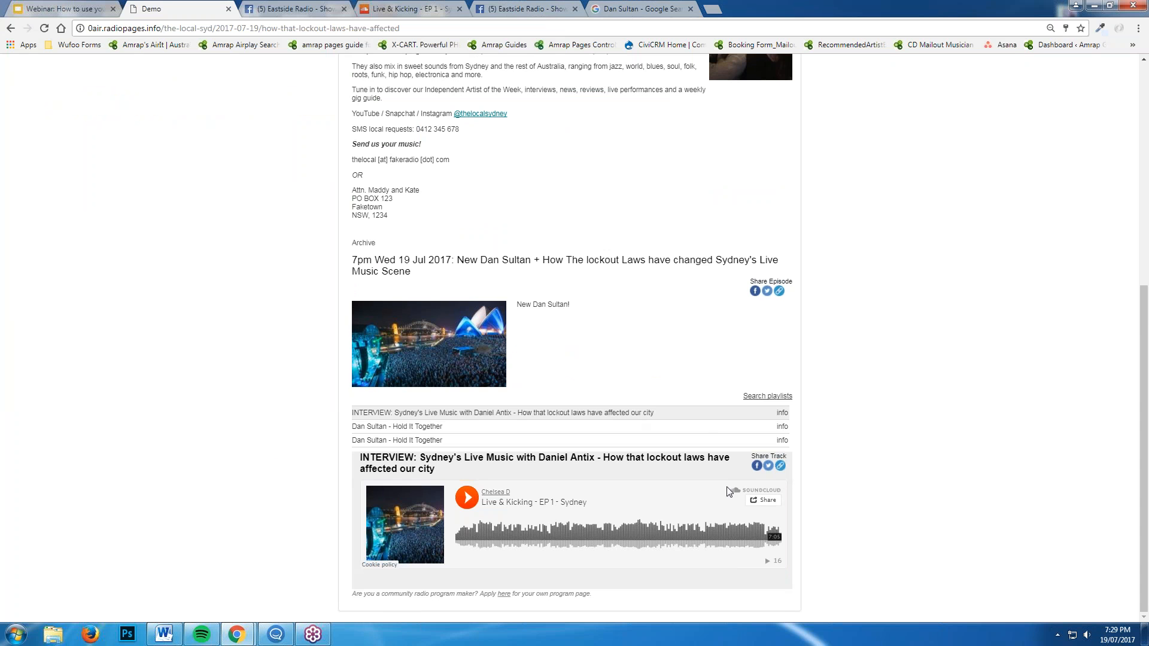
pyautogui.click(779, 291)
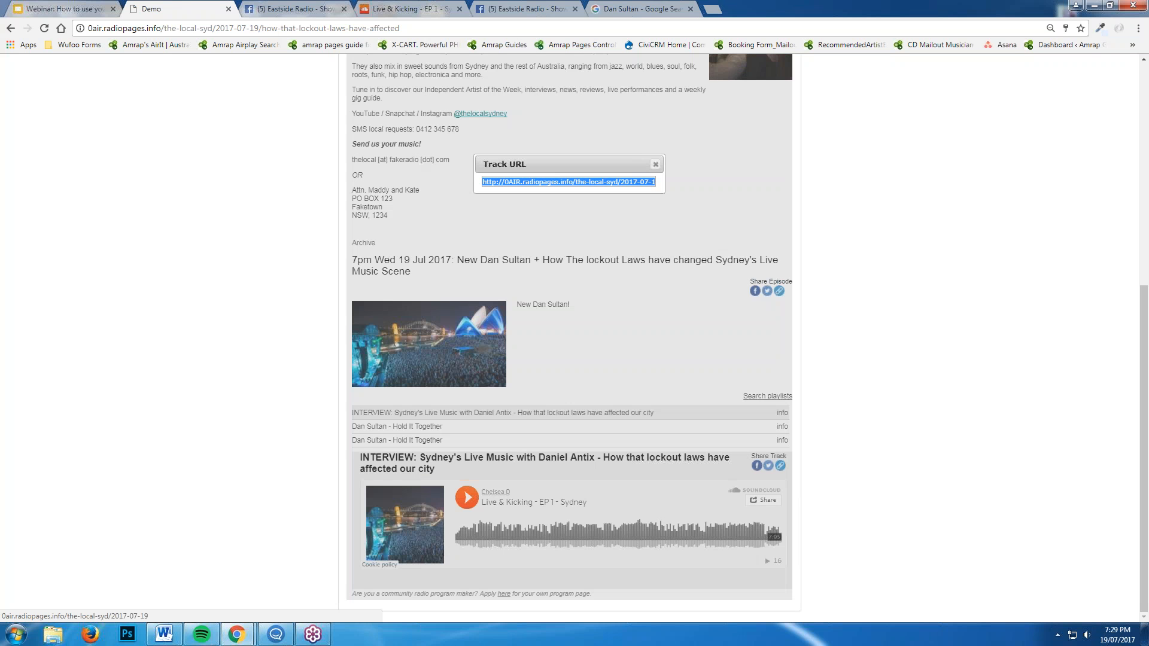
pyautogui.click(655, 163)
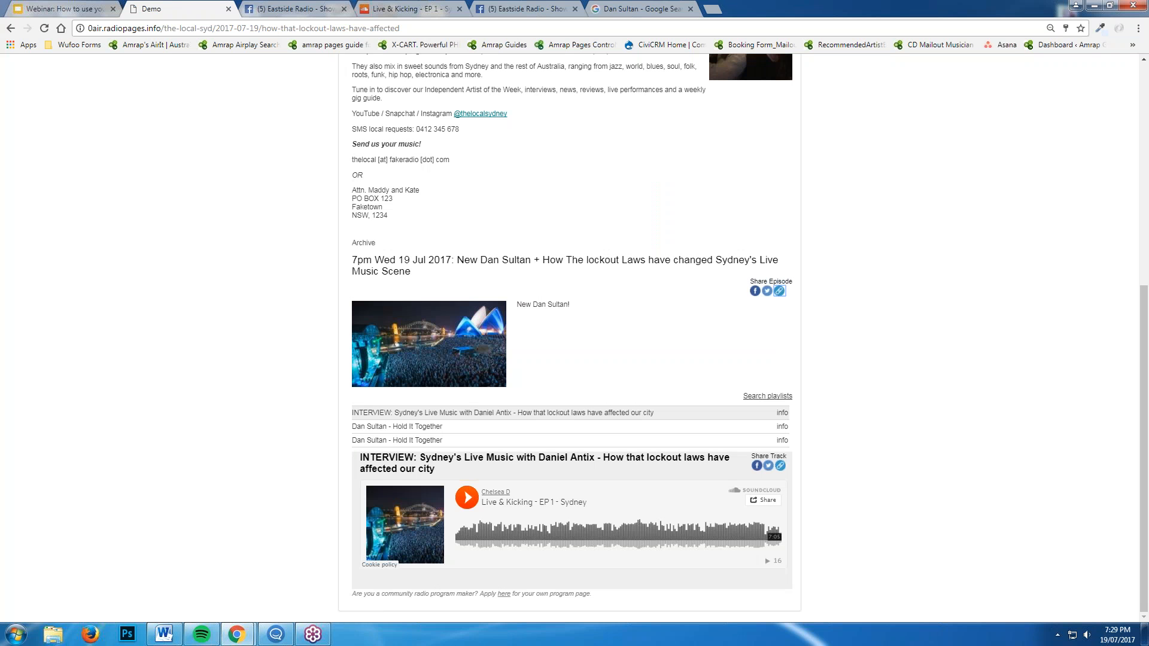
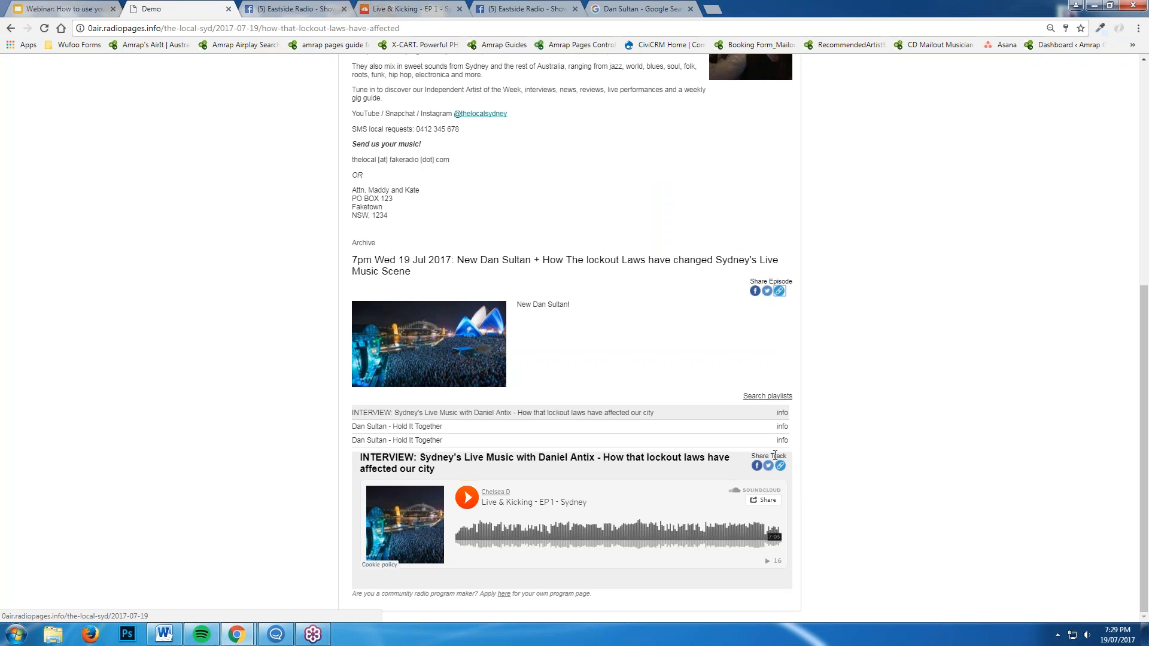
# Copy the episode's Track URL from the Share Episode popup and look at the Facebook page
pyautogui.click(780, 292)
pyautogui.rightClick(568, 181)
pyautogui.click(598, 191)
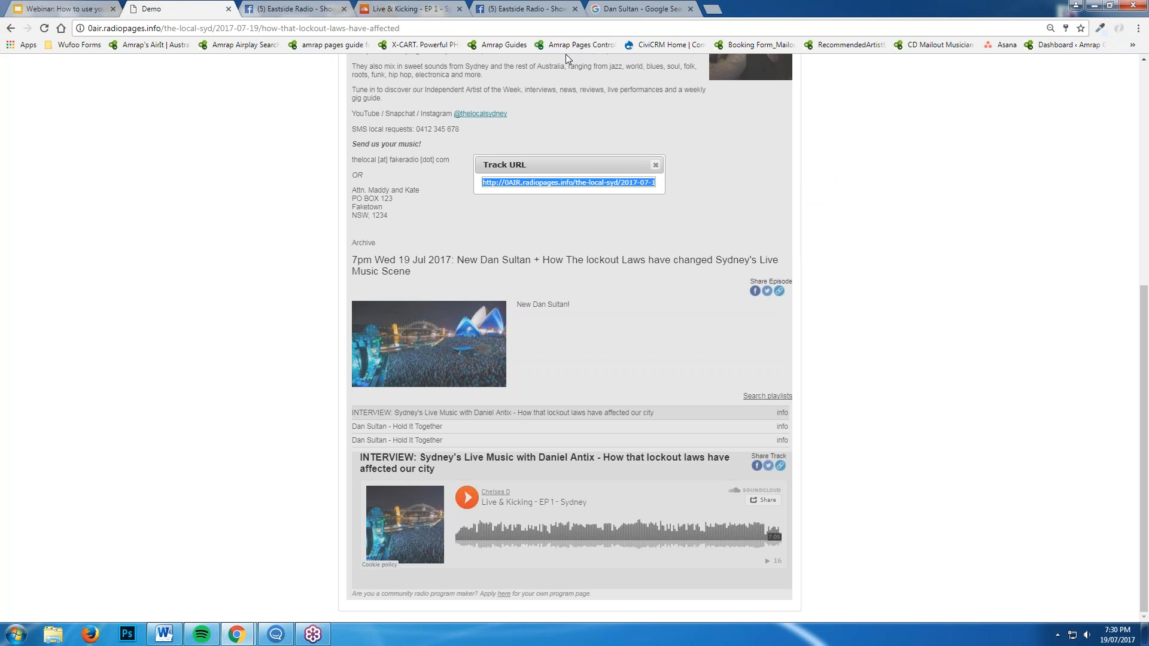
pyautogui.click(303, 5)
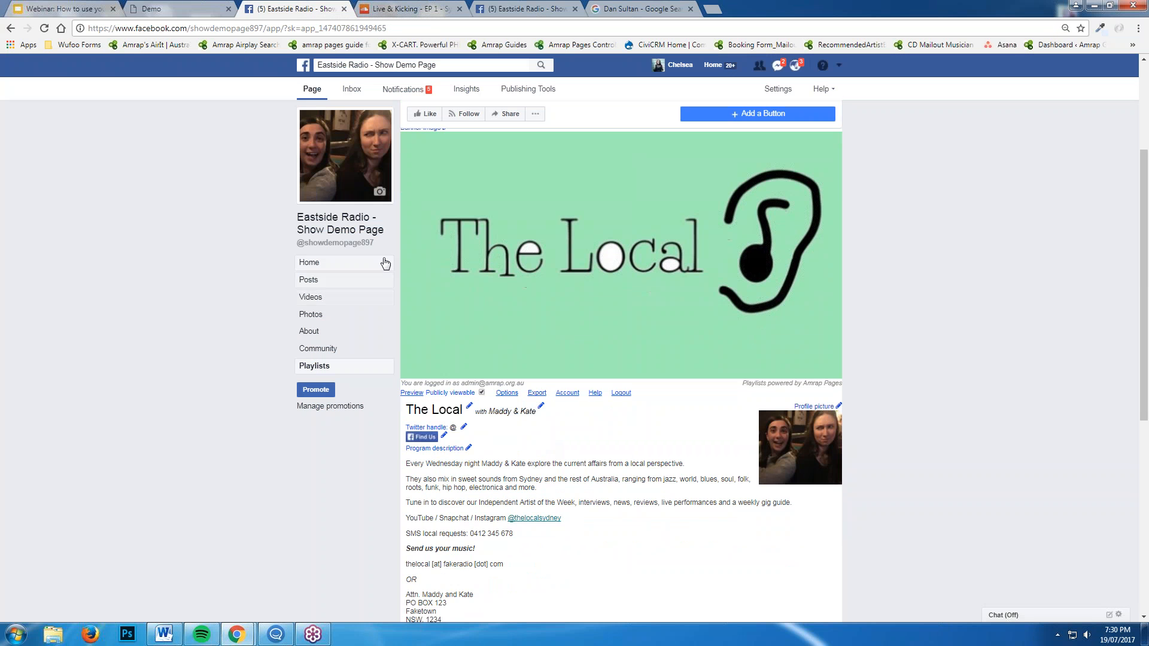
pyautogui.scroll(2, 385, 263)
# Copy the Track URL again and go to Eastside Radio's Facebook home timeline
pyautogui.click(173, 9)
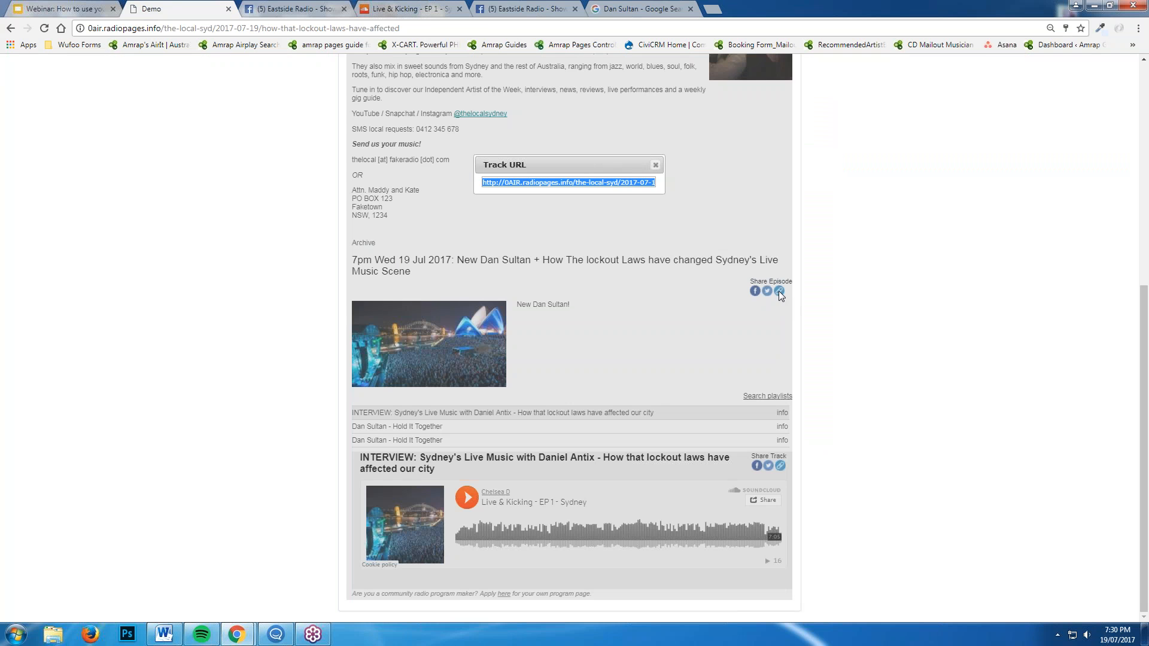
pyautogui.rightClick(625, 183)
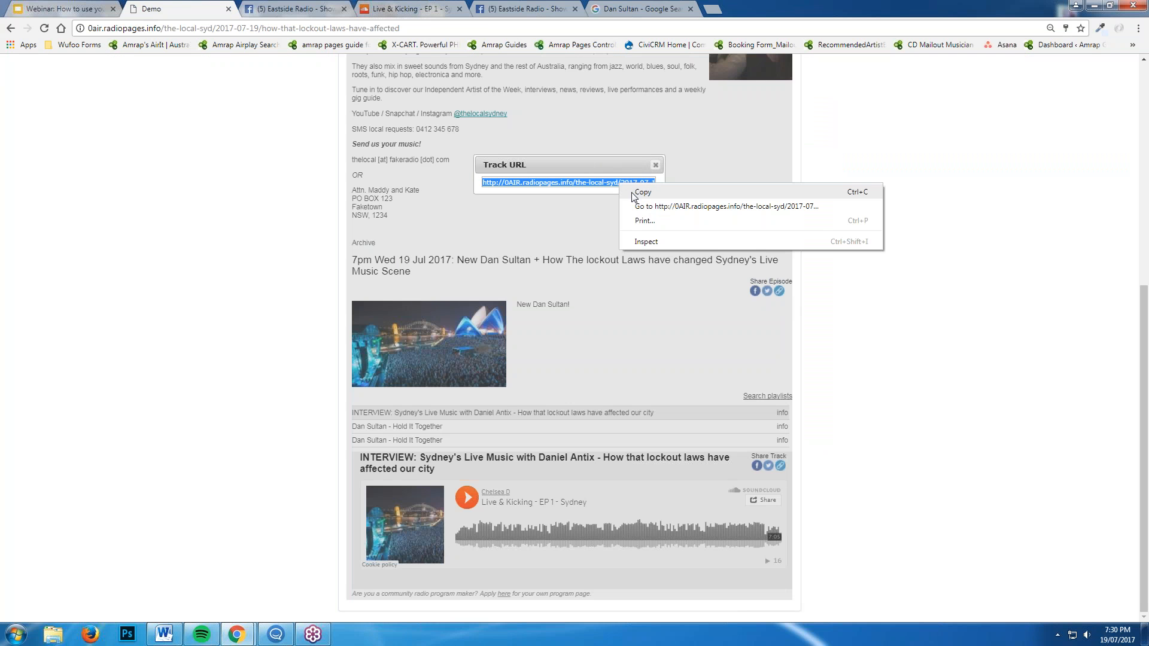
pyautogui.click(639, 193)
pyautogui.click(323, 9)
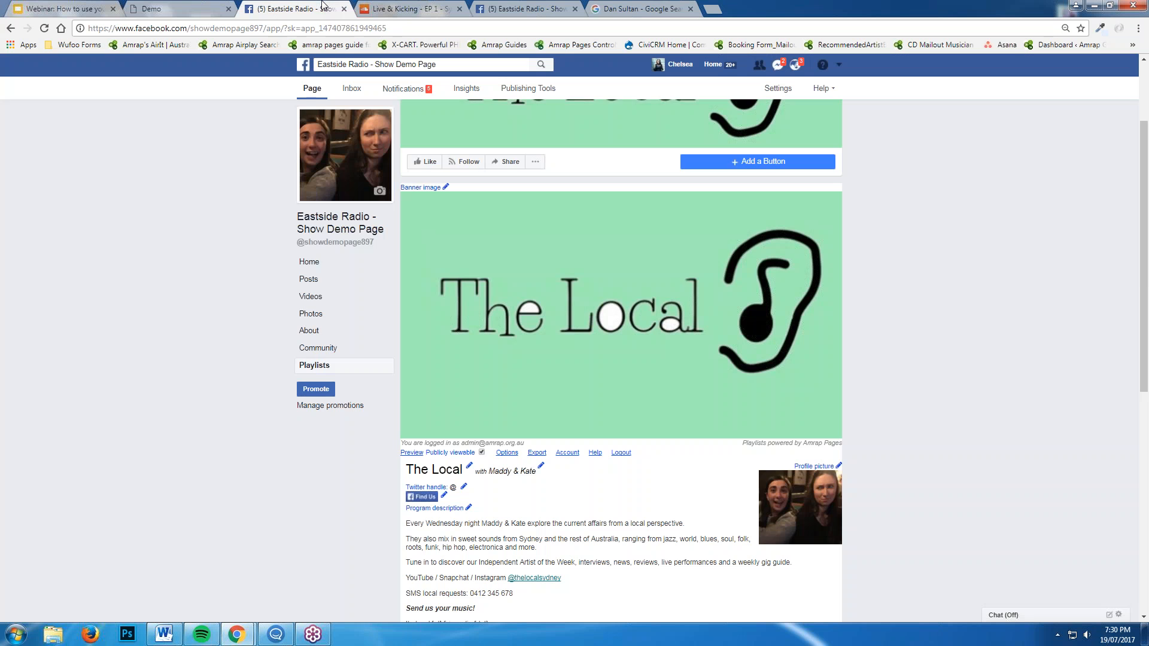
pyautogui.click(310, 262)
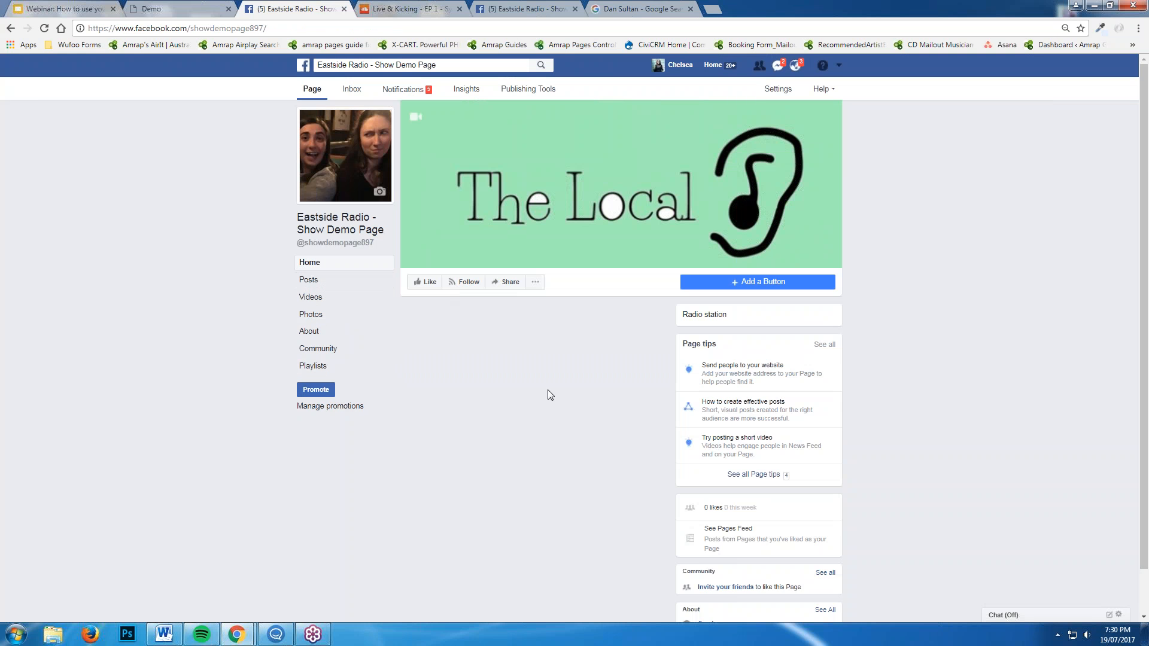
# Start a new page post and paste the episode link into it, with an empty line above
pyautogui.scroll(-1, 558, 423)
pyautogui.rightClick(496, 261)
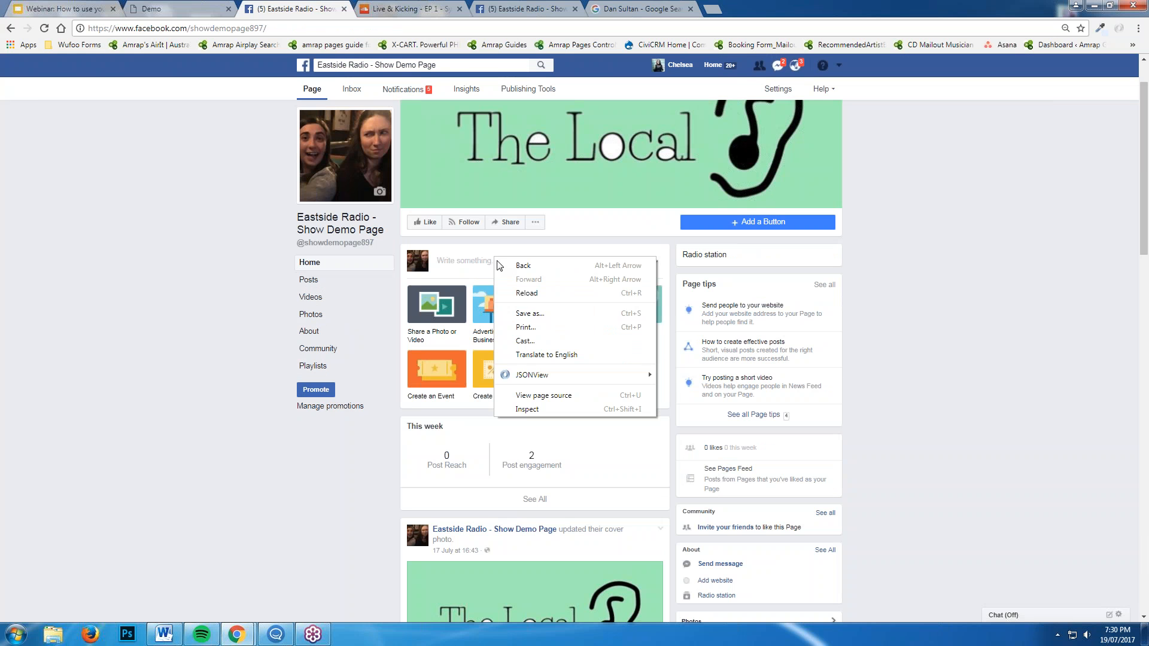
pyautogui.click(453, 272)
pyautogui.rightClick(500, 261)
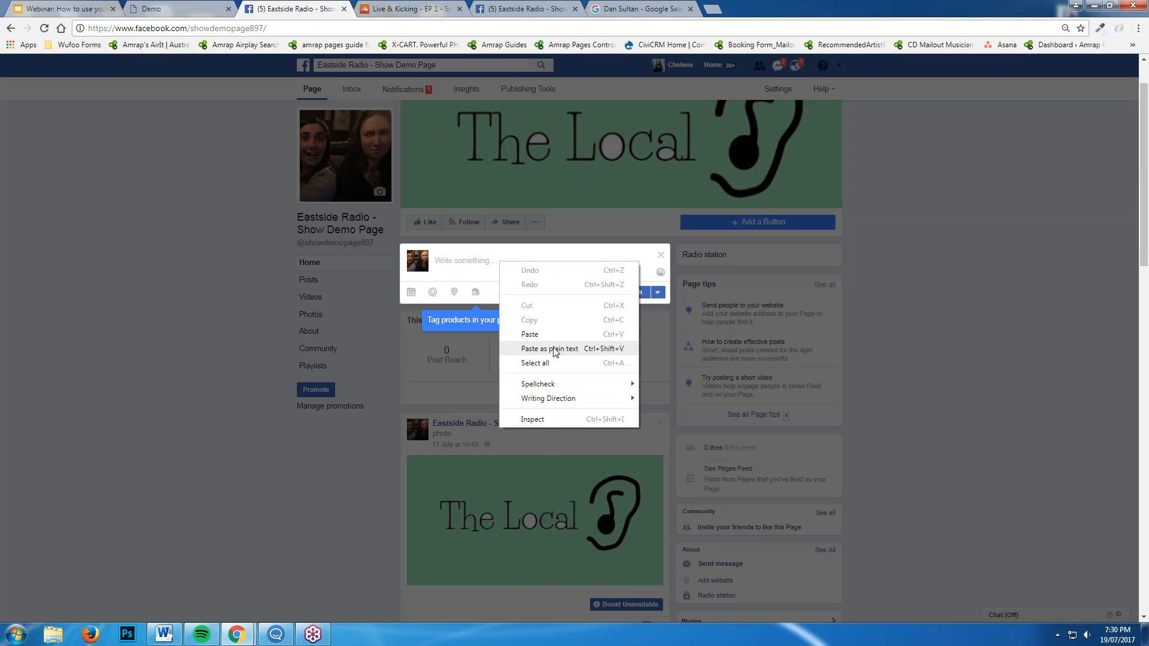
pyautogui.click(560, 339)
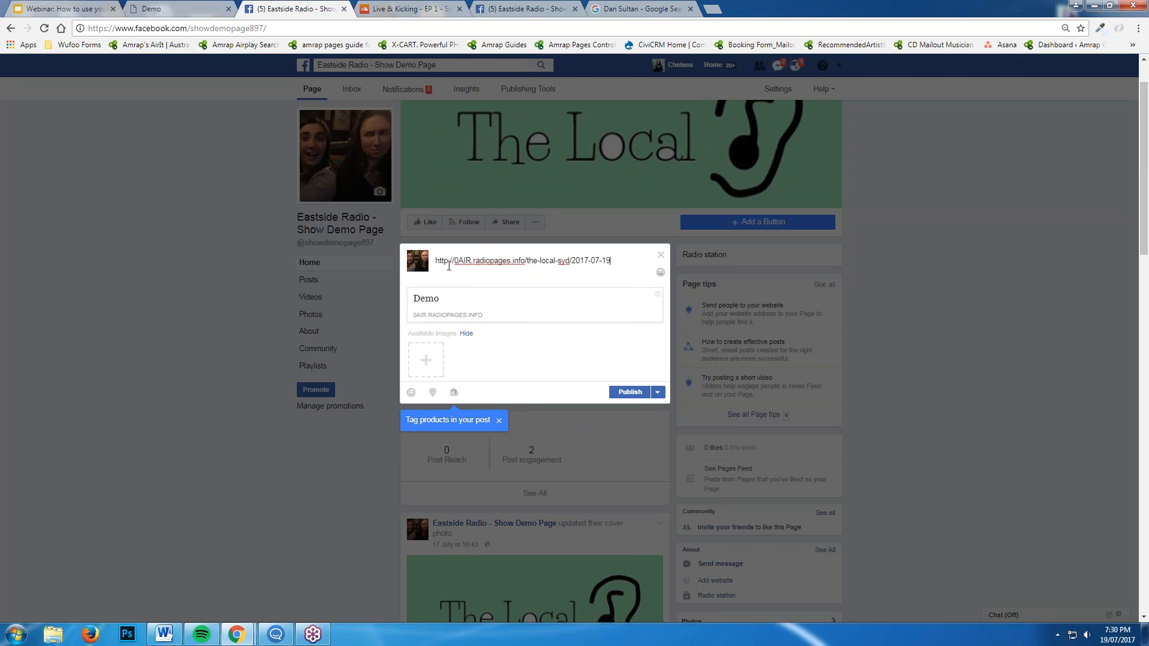
pyautogui.press('Return')
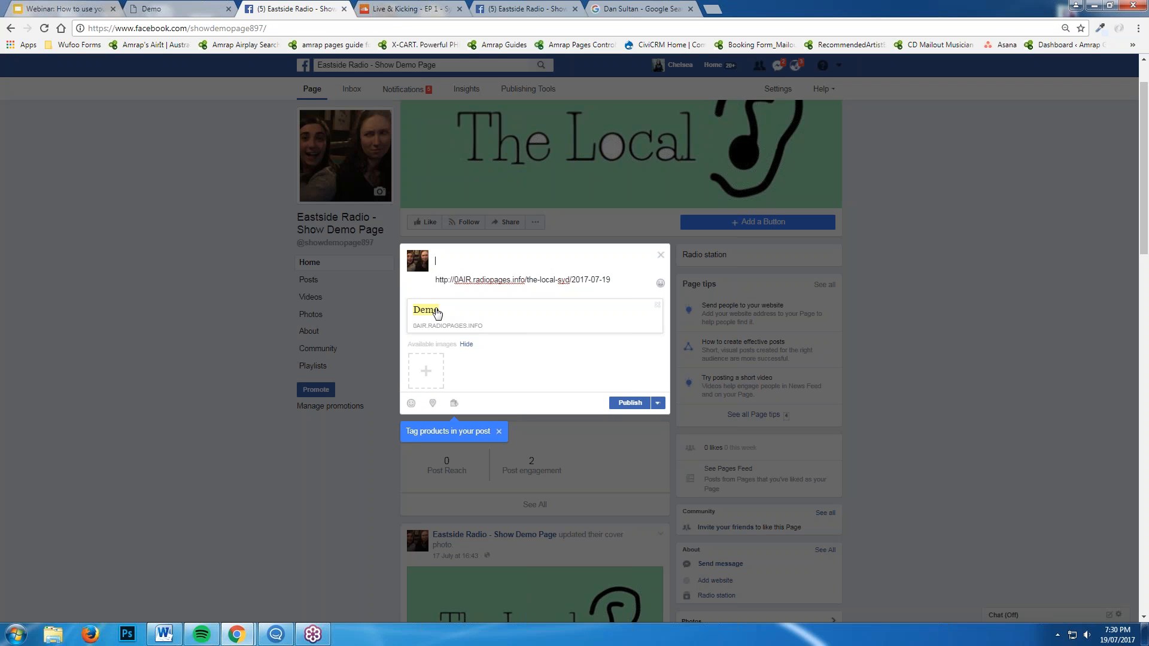
pyautogui.moveTo(612, 279); pyautogui.dragTo(473, 272)
pyautogui.click(459, 279)
# Replace 'Demo' in the link preview title with the hosts' names
pyautogui.click(434, 316)
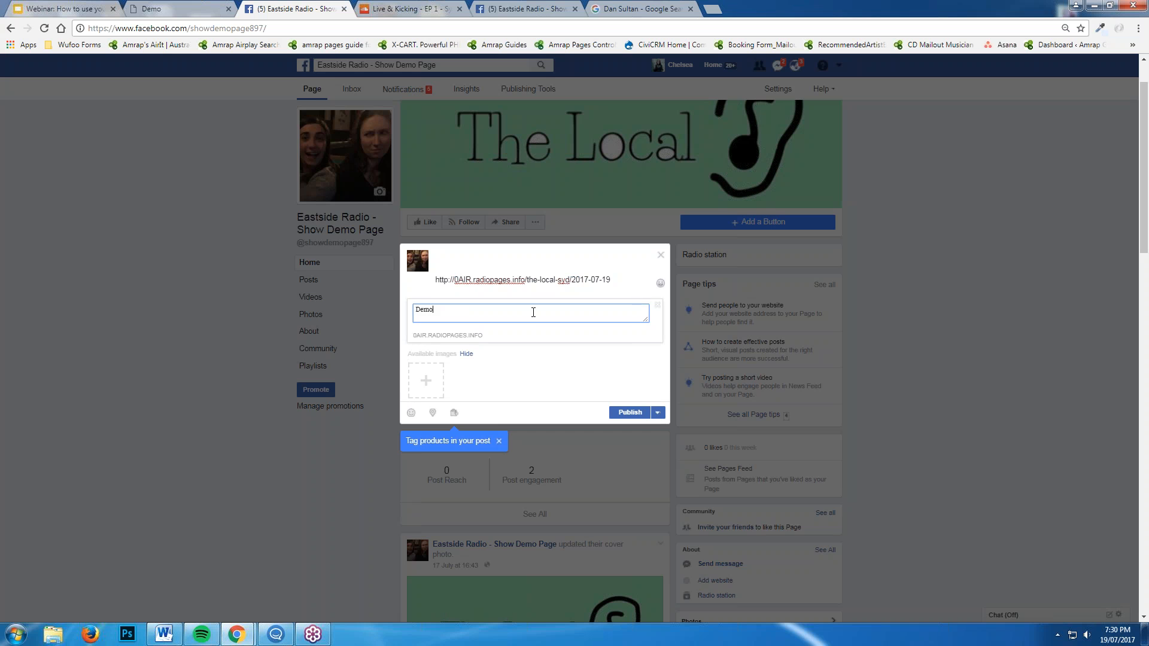
pyautogui.click(426, 311)
pyautogui.doubleClick(426, 311)
pyautogui.click(441, 311)
pyautogui.press('BackSpace')
pyautogui.press('BackSpace')
pyautogui.press('BackSpace')
pyautogui.write('and Kate')
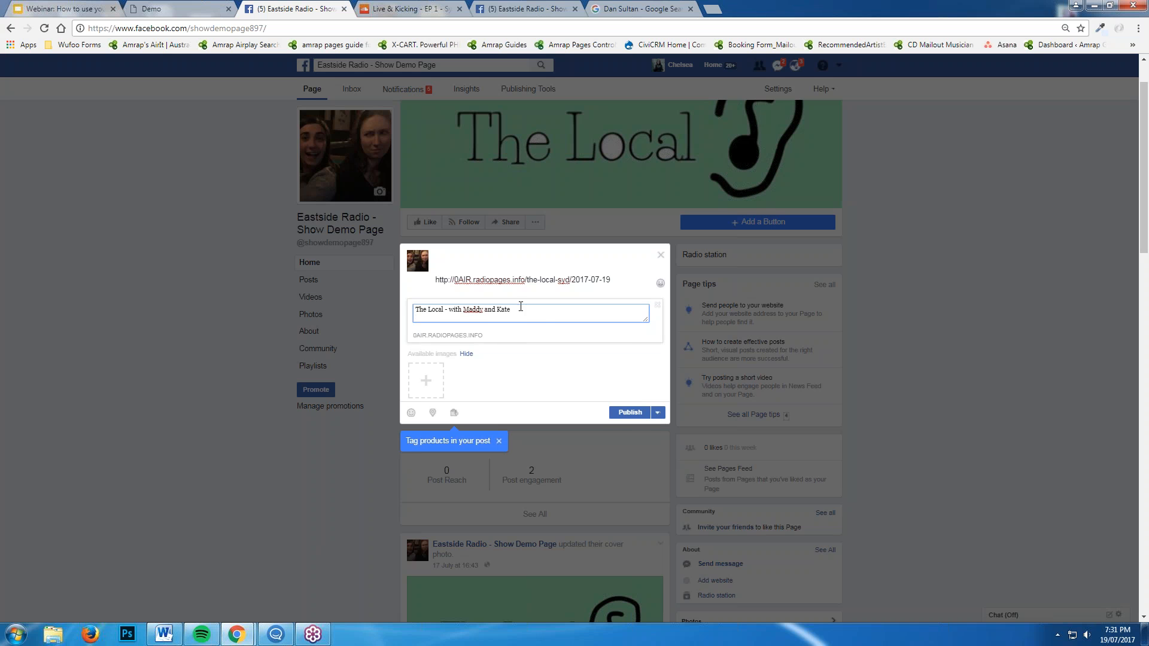
pyautogui.click(504, 257)
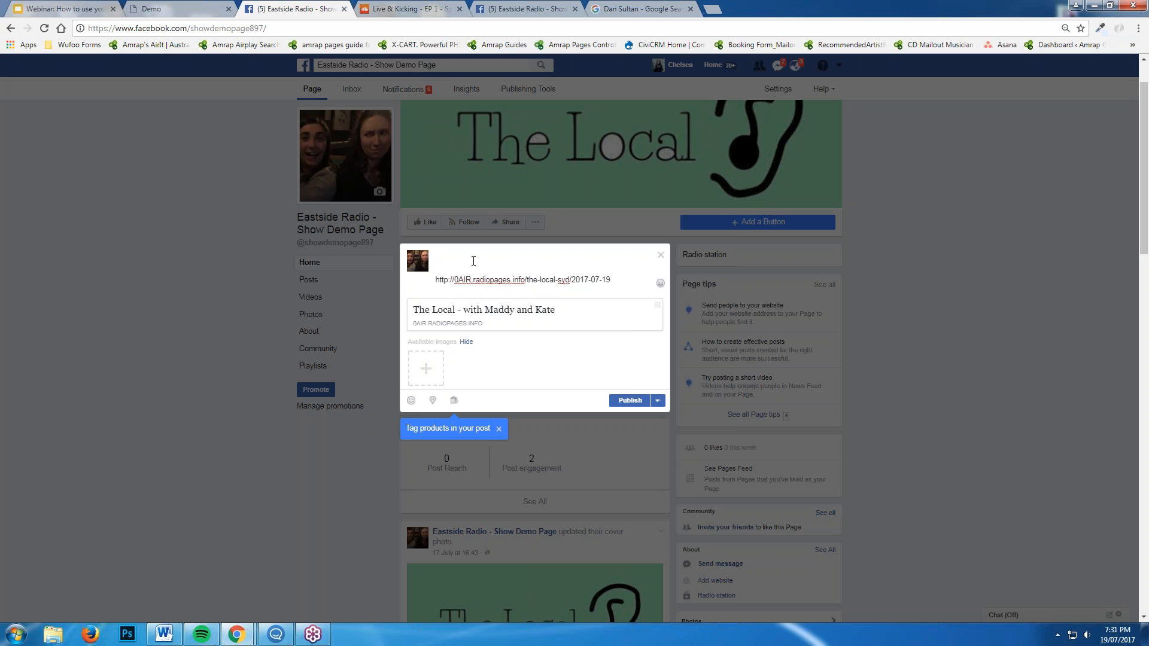
# Write 'Interview on Sydney's lockout laws… Click below to check out our page!' and delete the link line
pyautogui.write('Interview on Sydney')
pyautogui.press('Return')
pyautogui.press('BackSpace')
pyautogui.write("'s lockout lawo")
pyautogui.press('BackSpace')
pyautogui.press('BackSpace')
pyautogui.write('s')
pyautogui.press('BackSpace')
pyautogui.press('BackSpace')
pyautogui.write('p;')
pyautogui.write(' Sultan!')
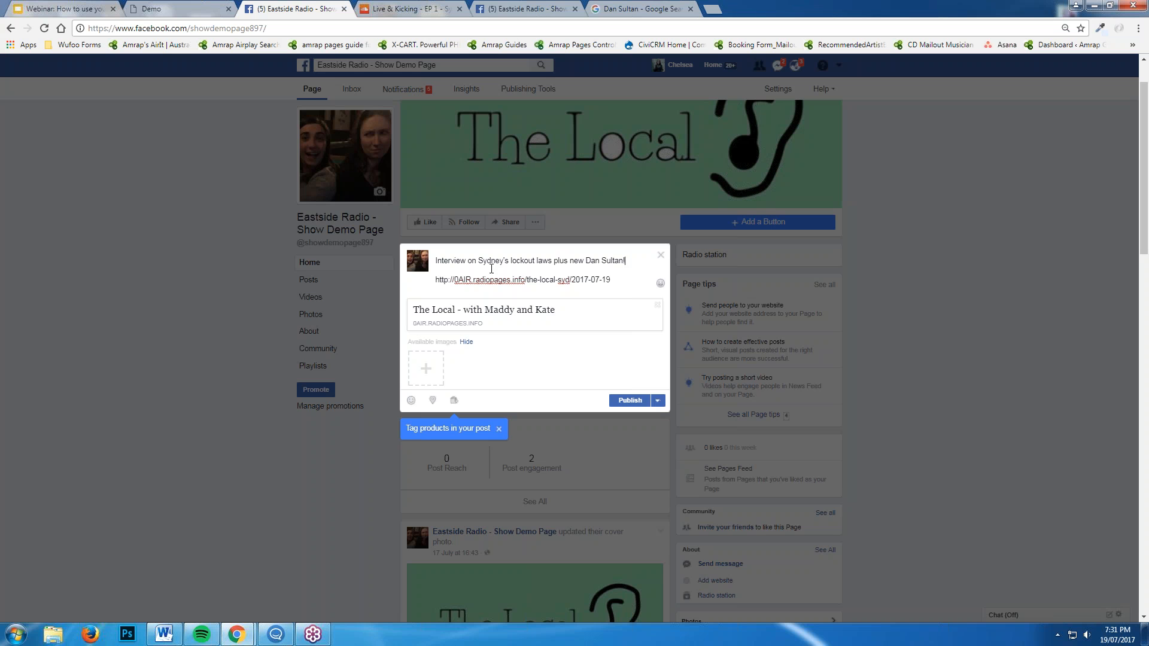
pyautogui.write(' Click below to')
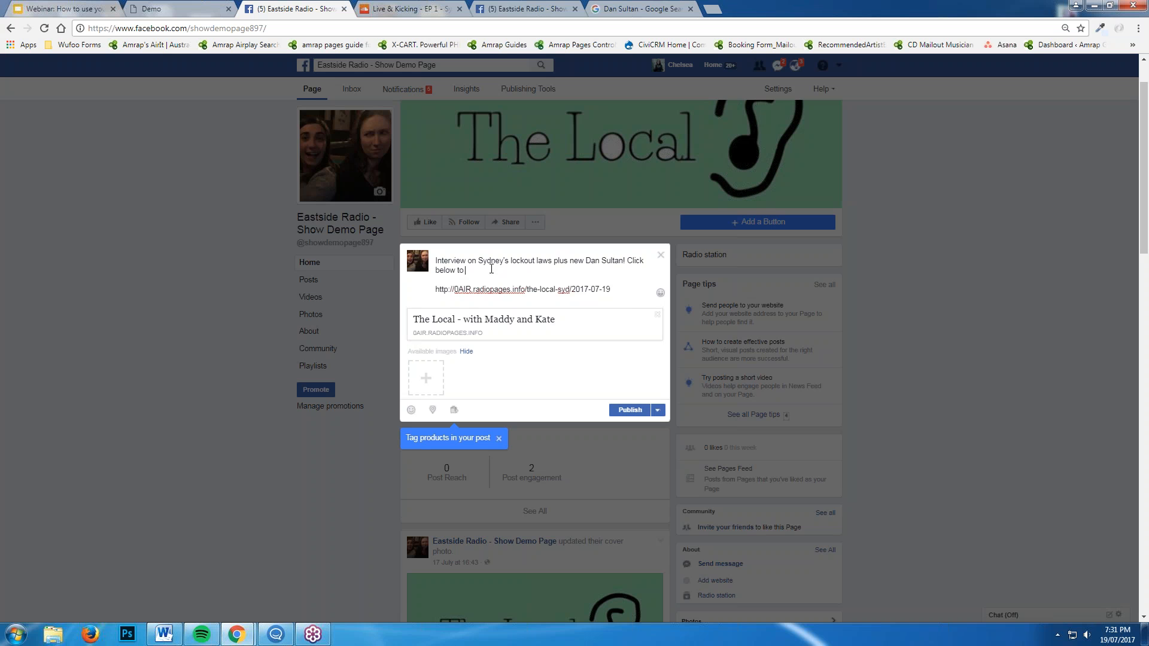
pyautogui.write(' check out our page!')
pyautogui.hotkey('ctrl', 'shift', 'End')
pyautogui.press('BackSpace')
pyautogui.press('BackSpace')
# Add the concert photo to the preview, retitle it 'The Local', and publish the post
pyautogui.click(425, 359)
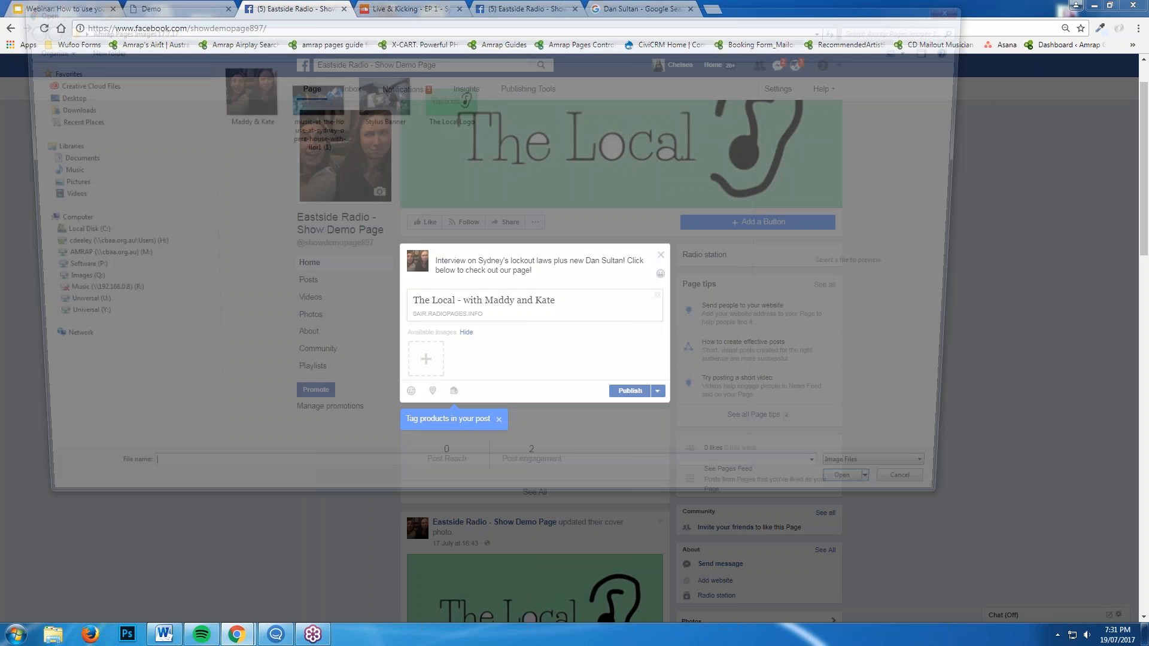
pyautogui.click(321, 98)
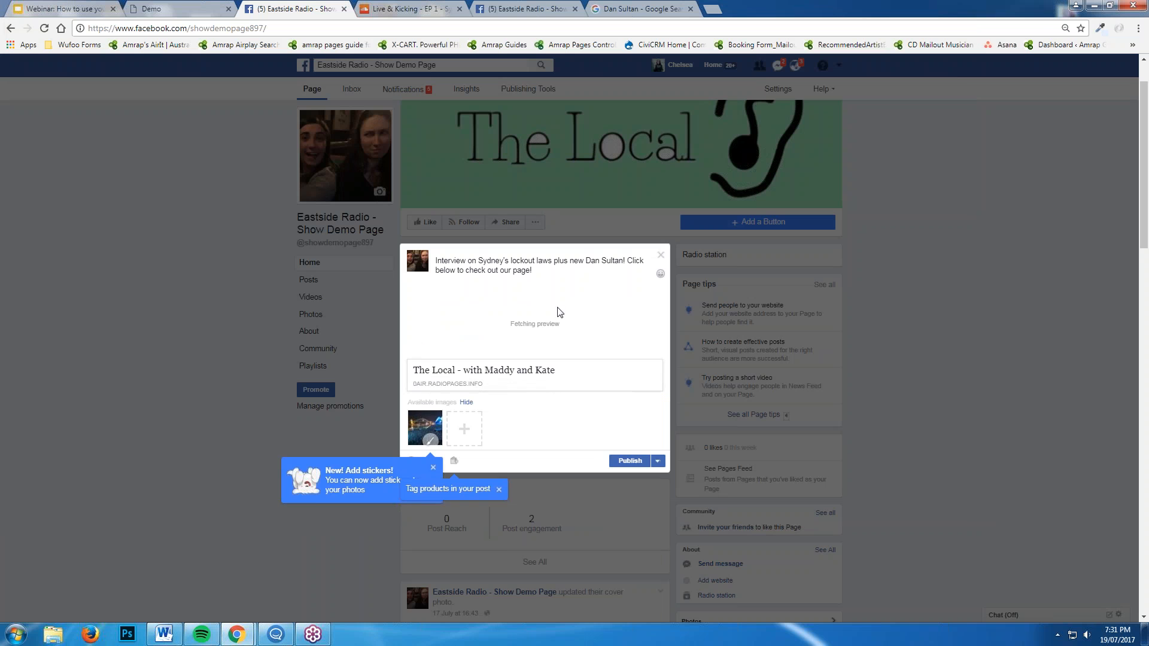
pyautogui.click(534, 307)
pyautogui.write('The Local')
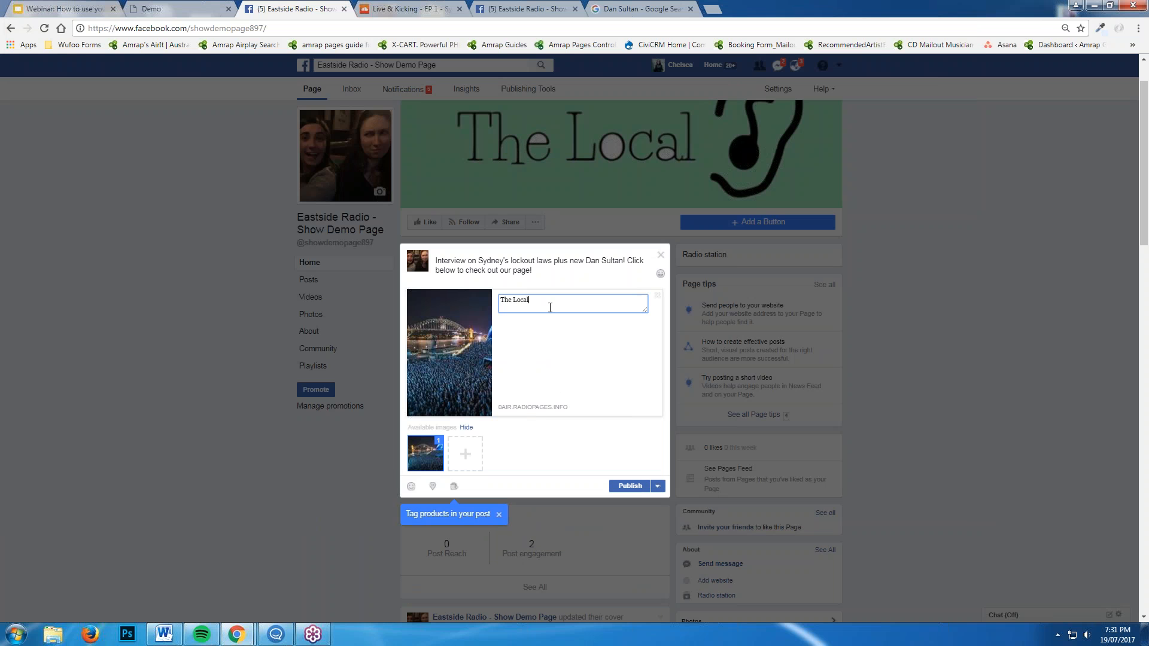
pyautogui.press('Return')
pyautogui.click(568, 269)
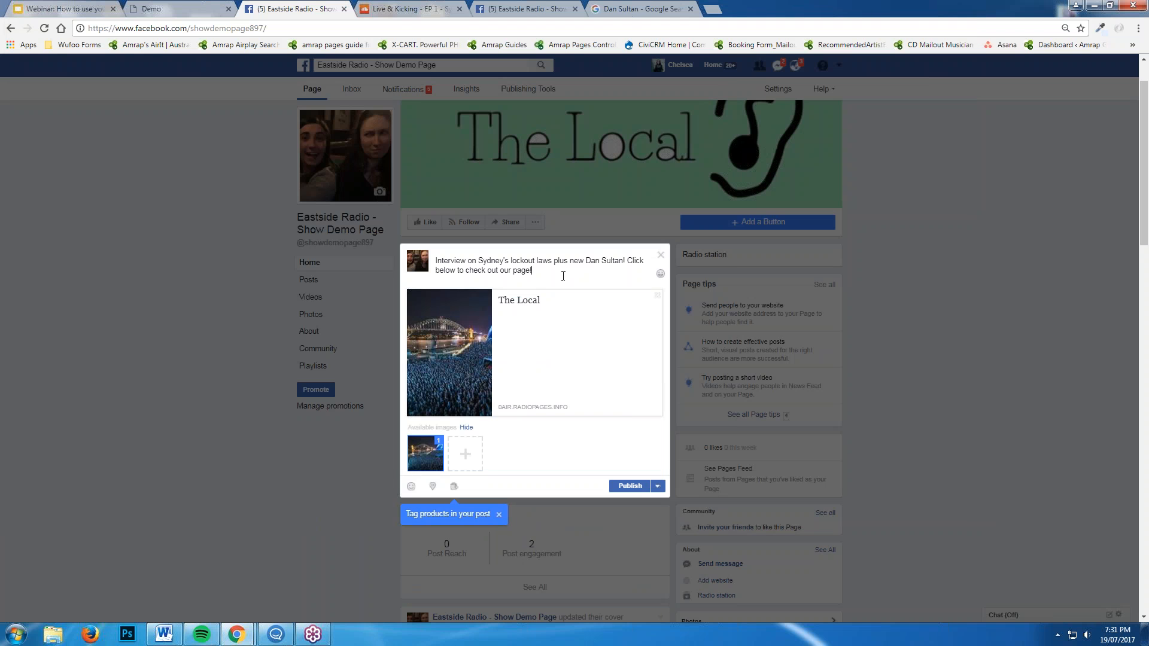
pyautogui.click(633, 490)
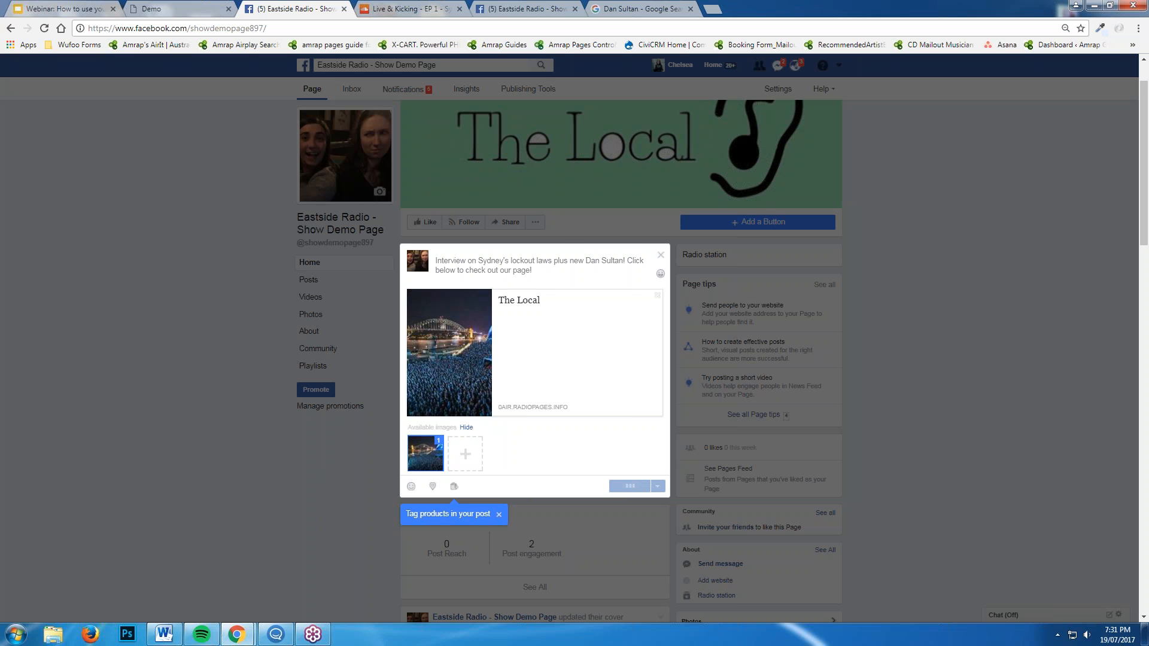
pyautogui.scroll(-4, 490, 402)
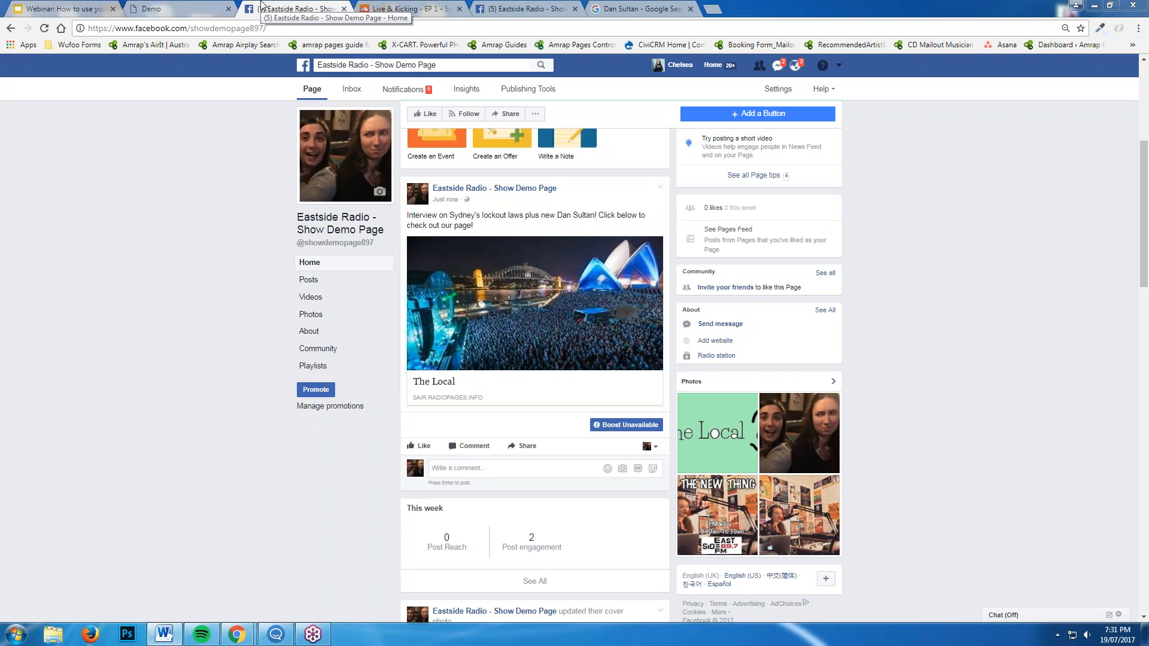
# Close the Track URL popup, check the webinar slides, and scroll back to the top of The Local's page
pyautogui.click(154, 8)
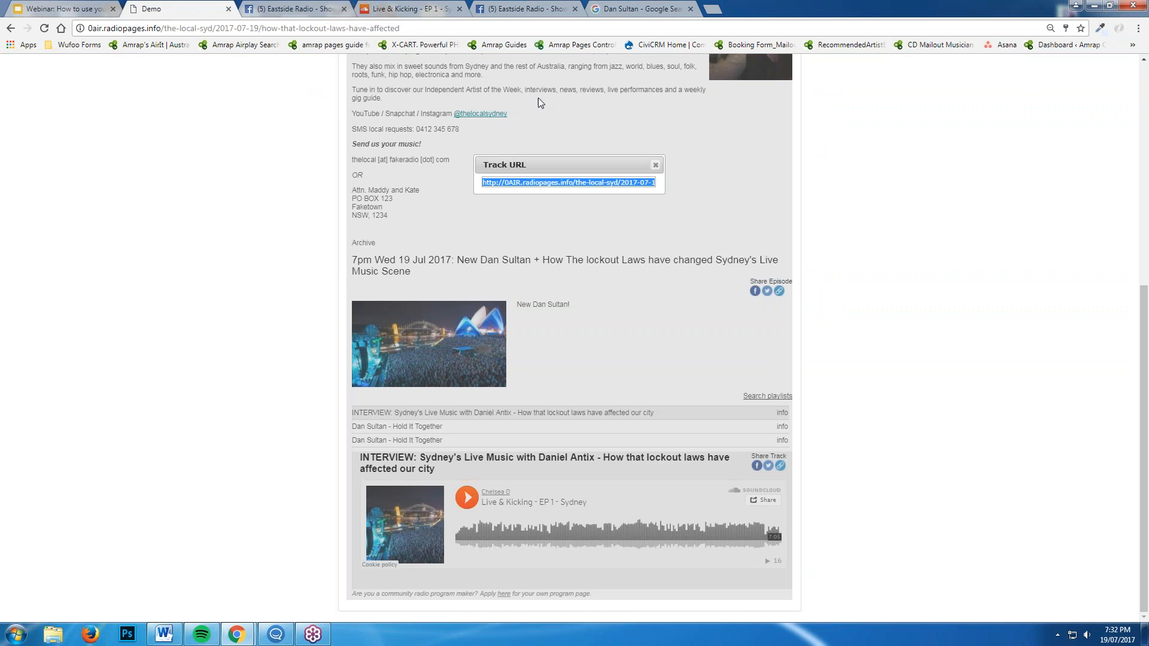
pyautogui.click(655, 164)
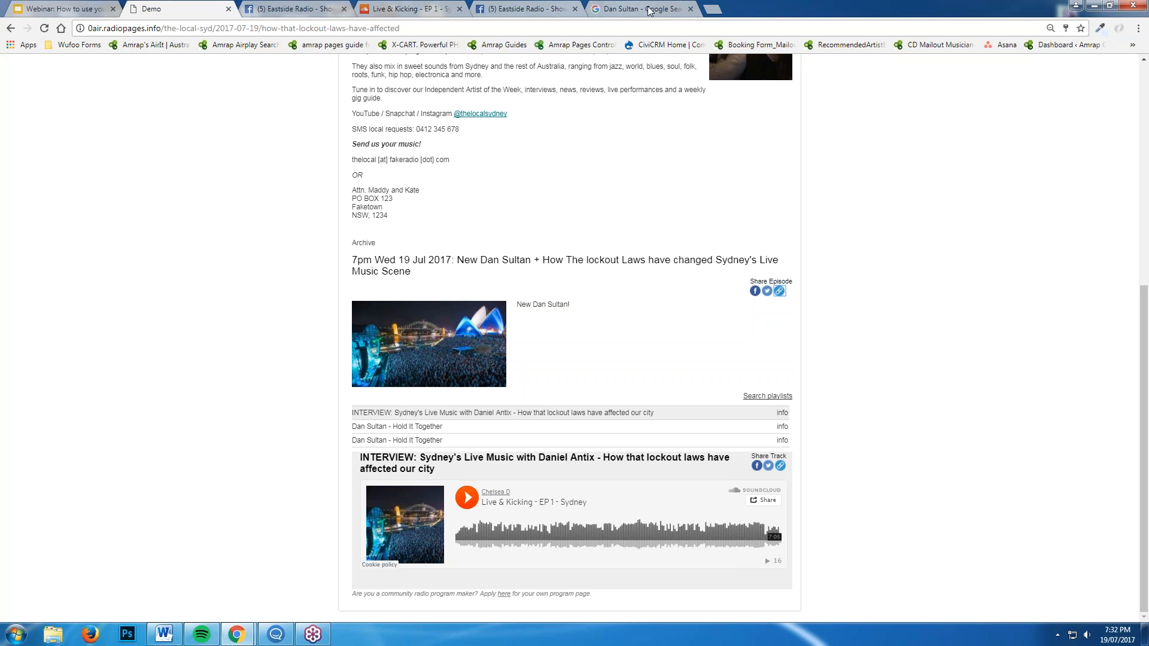
pyautogui.click(88, 6)
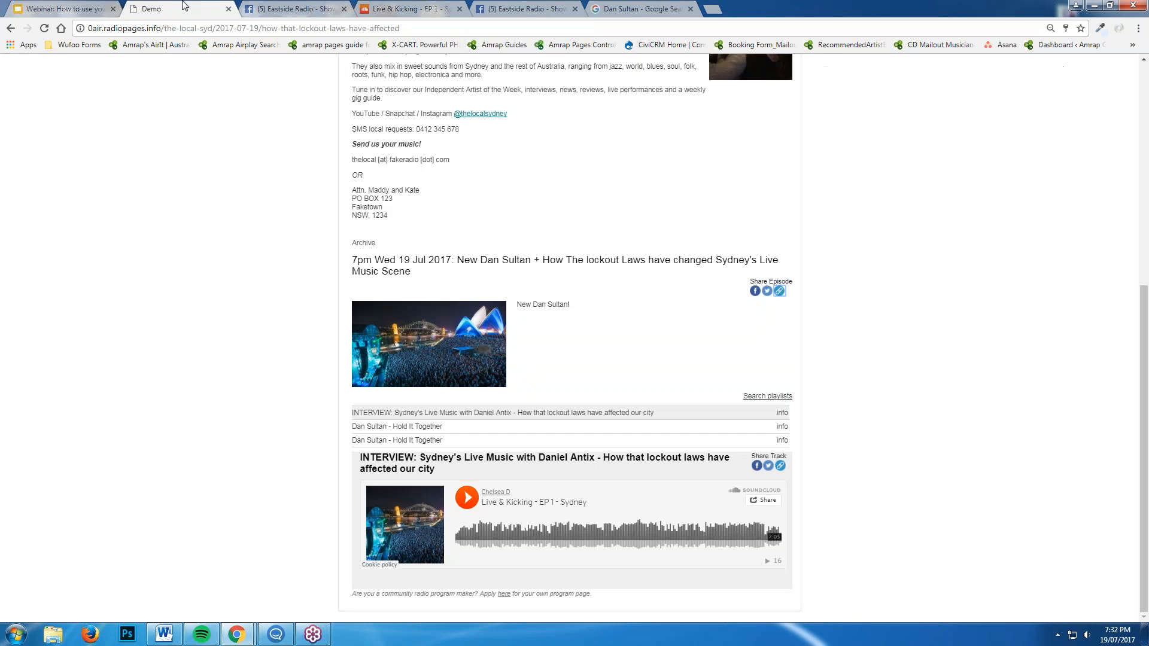
pyautogui.click(183, 7)
pyautogui.scroll(5, 549, 372)
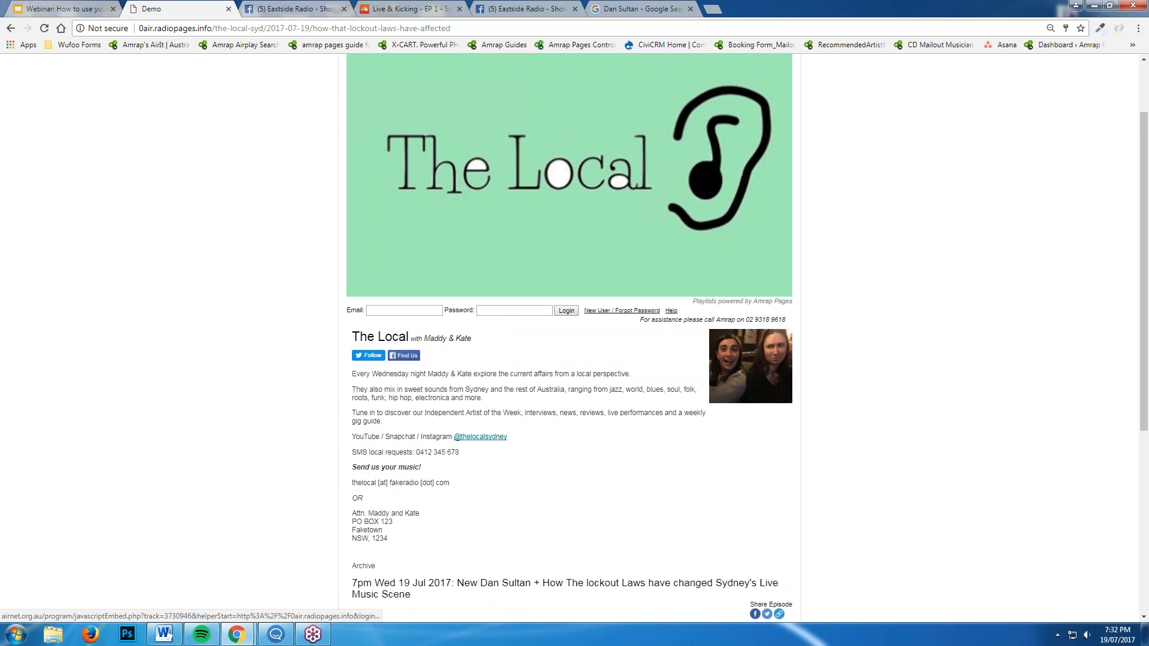
pyautogui.click(670, 311)
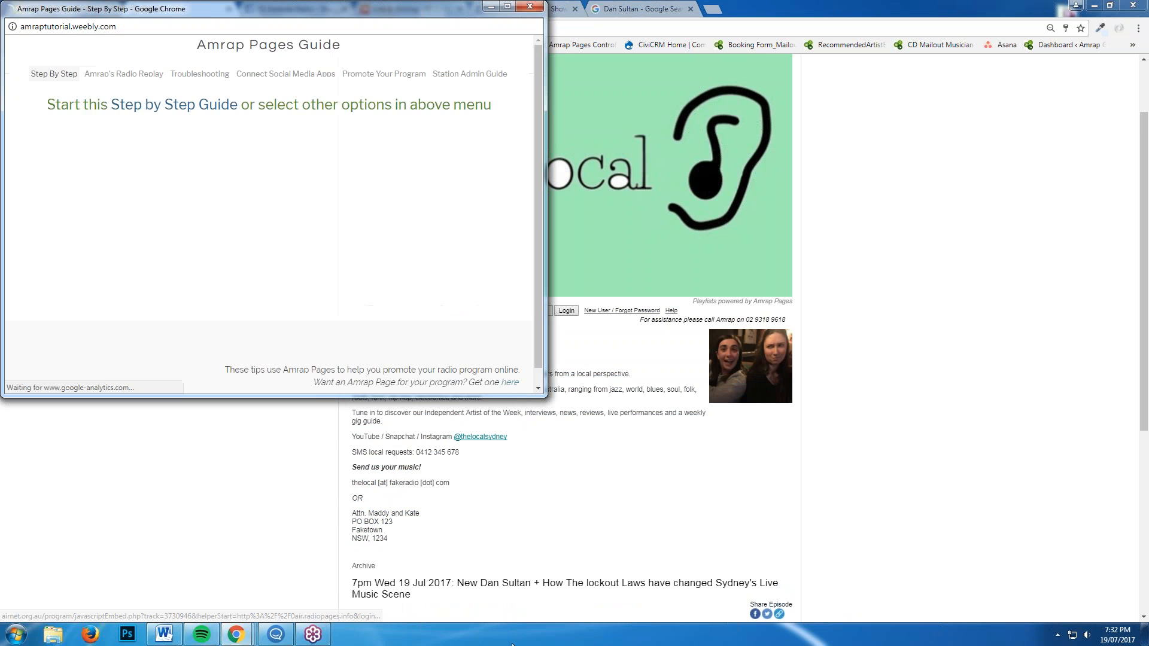
pyautogui.moveTo(546, 399); pyautogui.dragTo(814, 552)
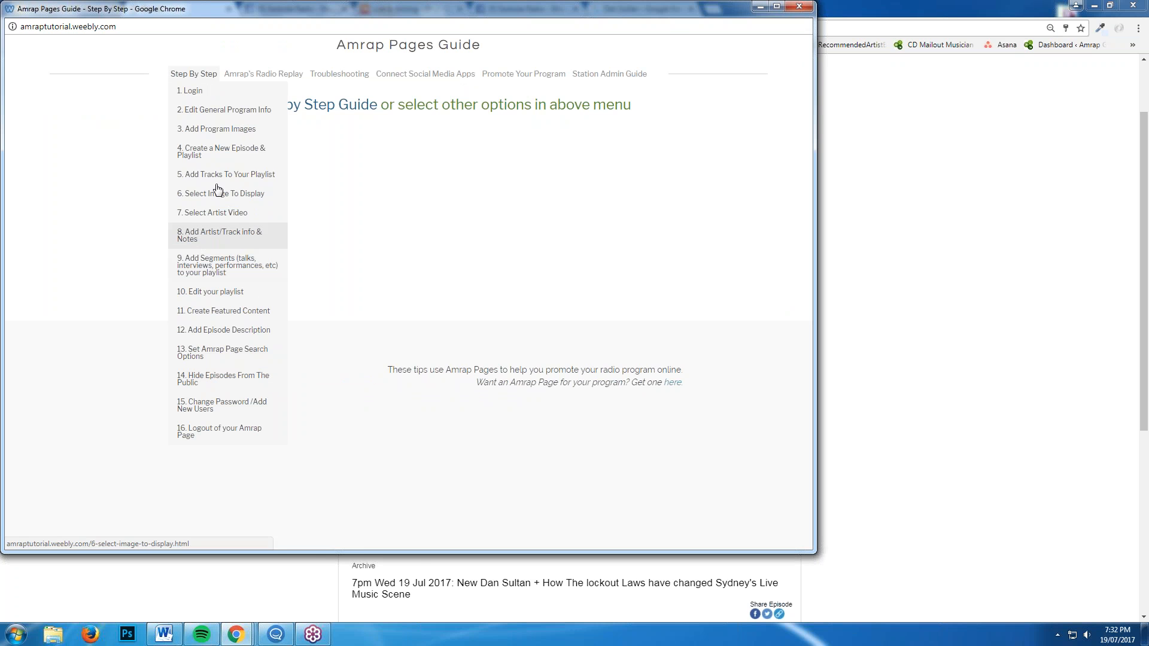
pyautogui.click(797, 7)
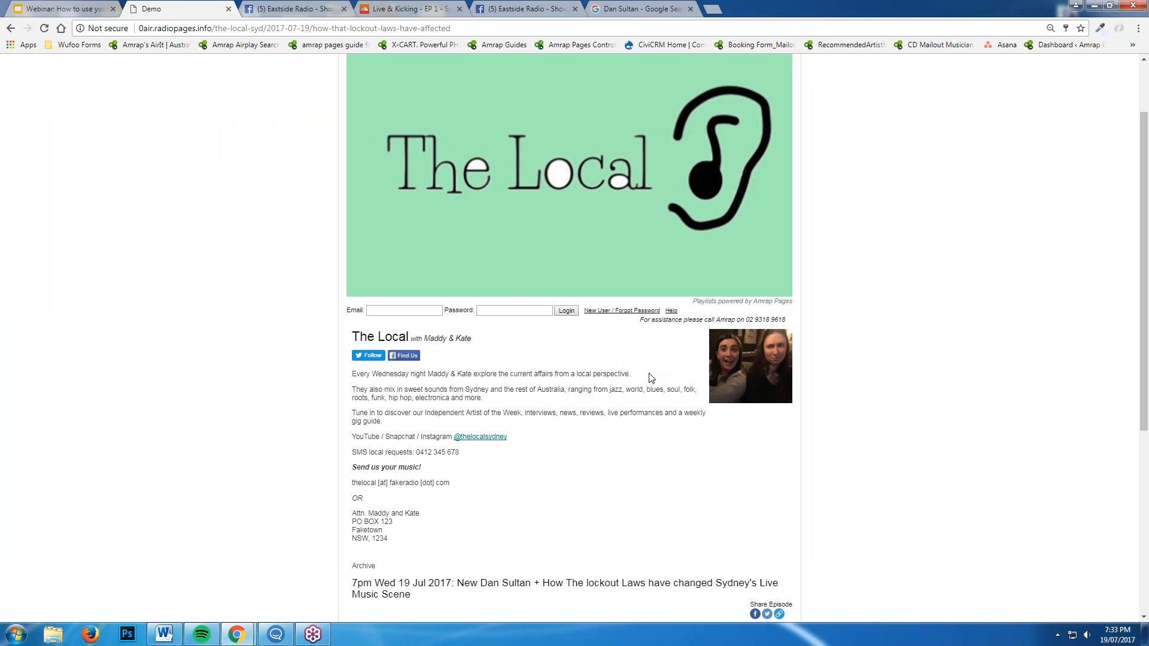